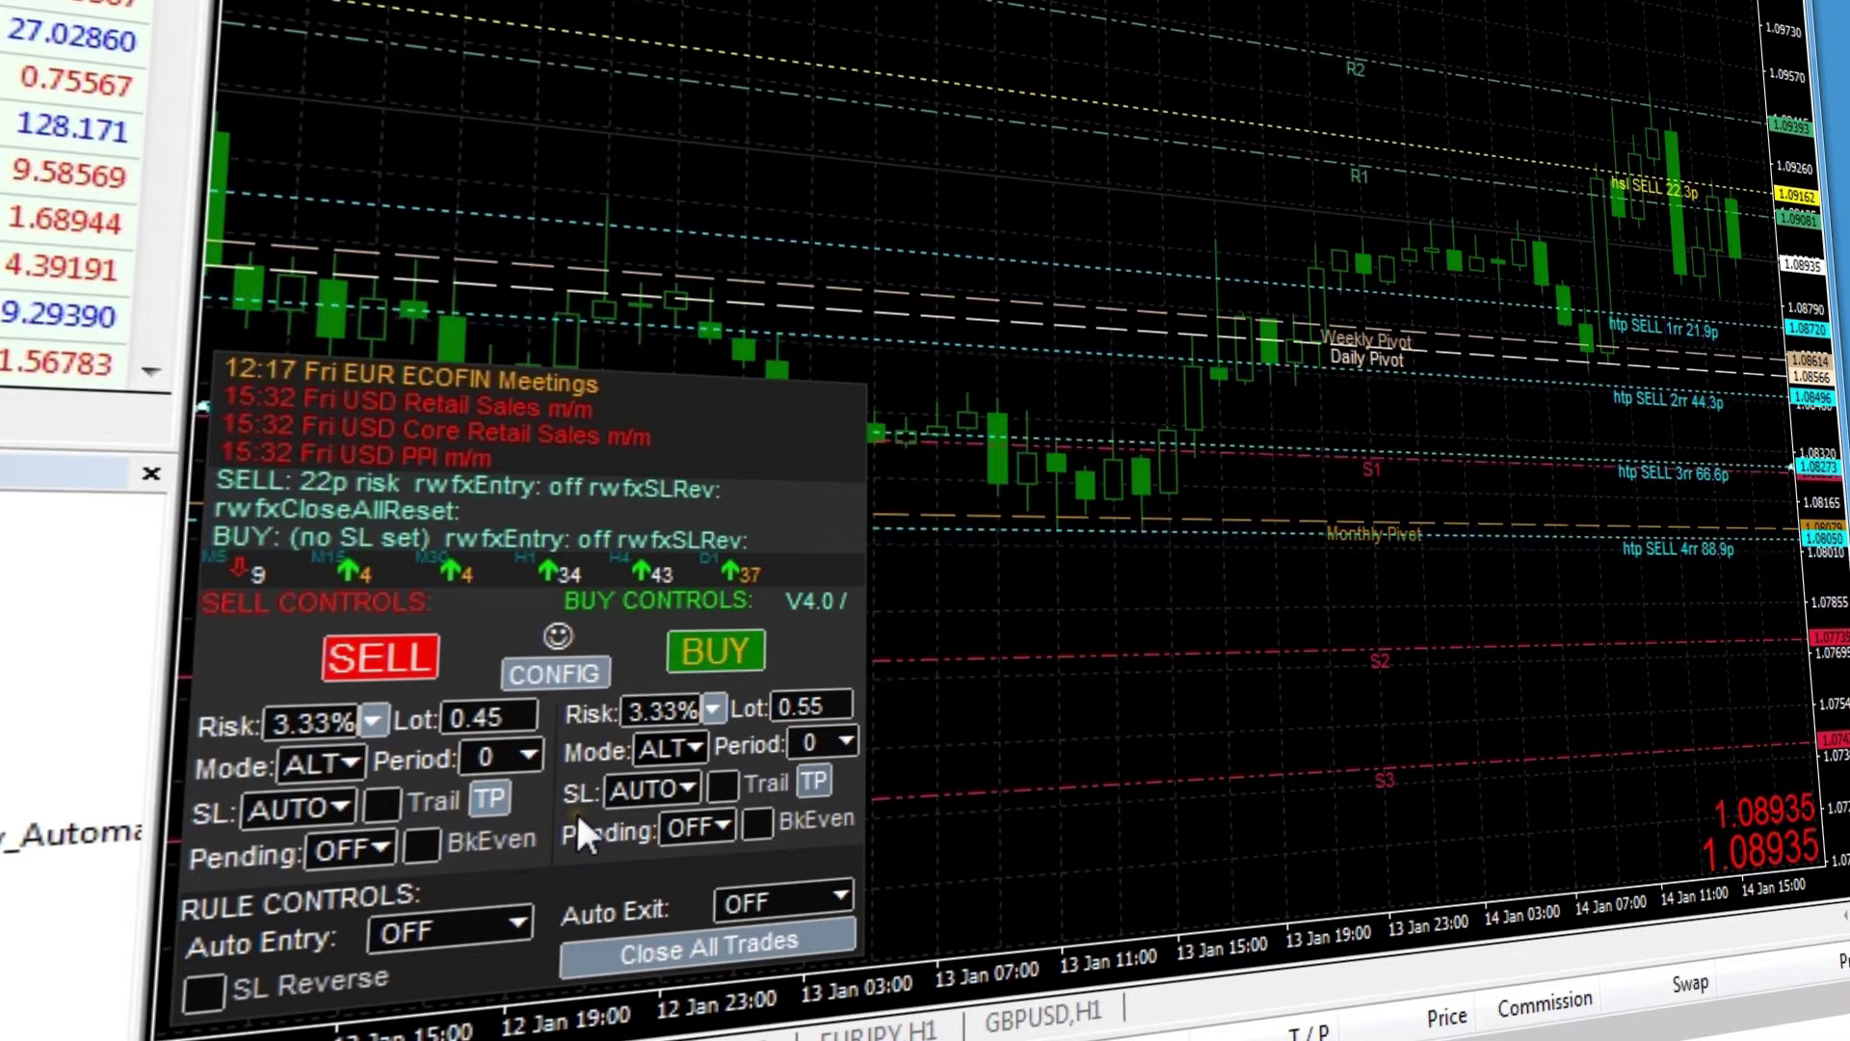
# Check the buy trading mode and risk lists, leaving buy risk at 3.33%.
pyautogui.click(692, 748)
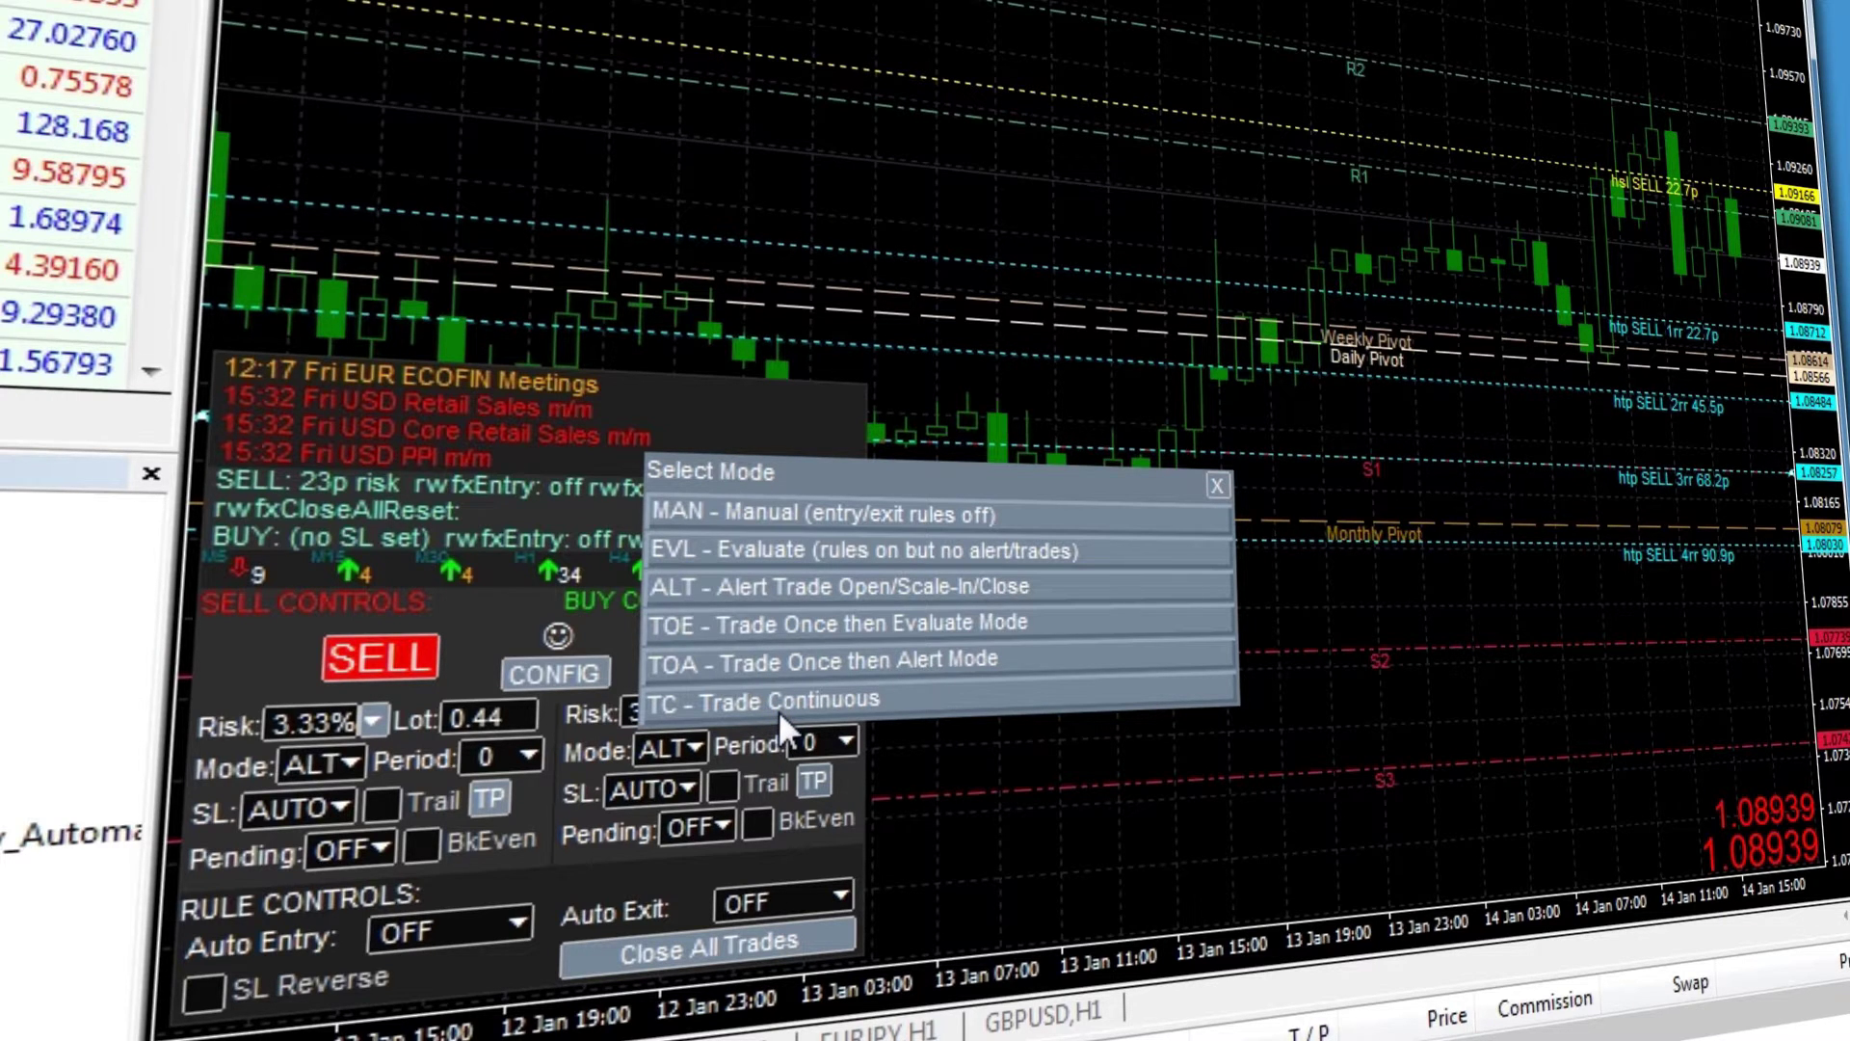
pyautogui.click(1217, 486)
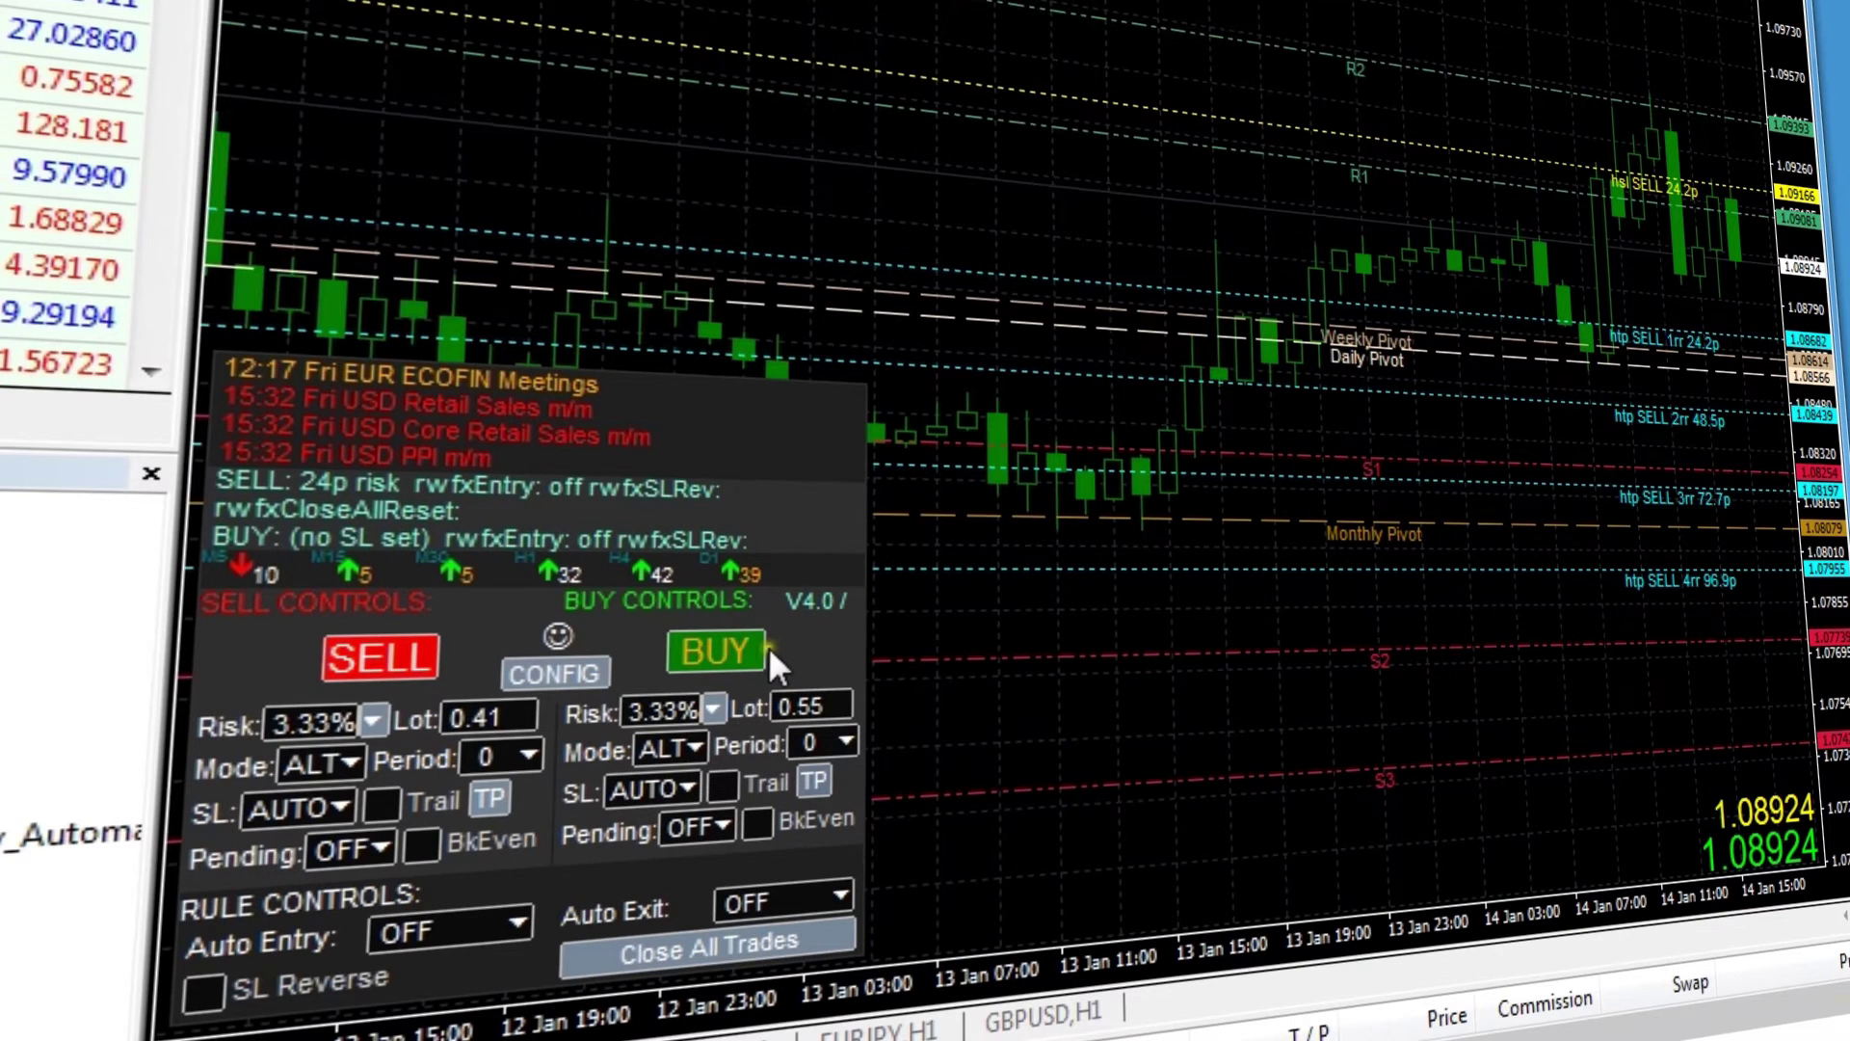
pyautogui.click(714, 710)
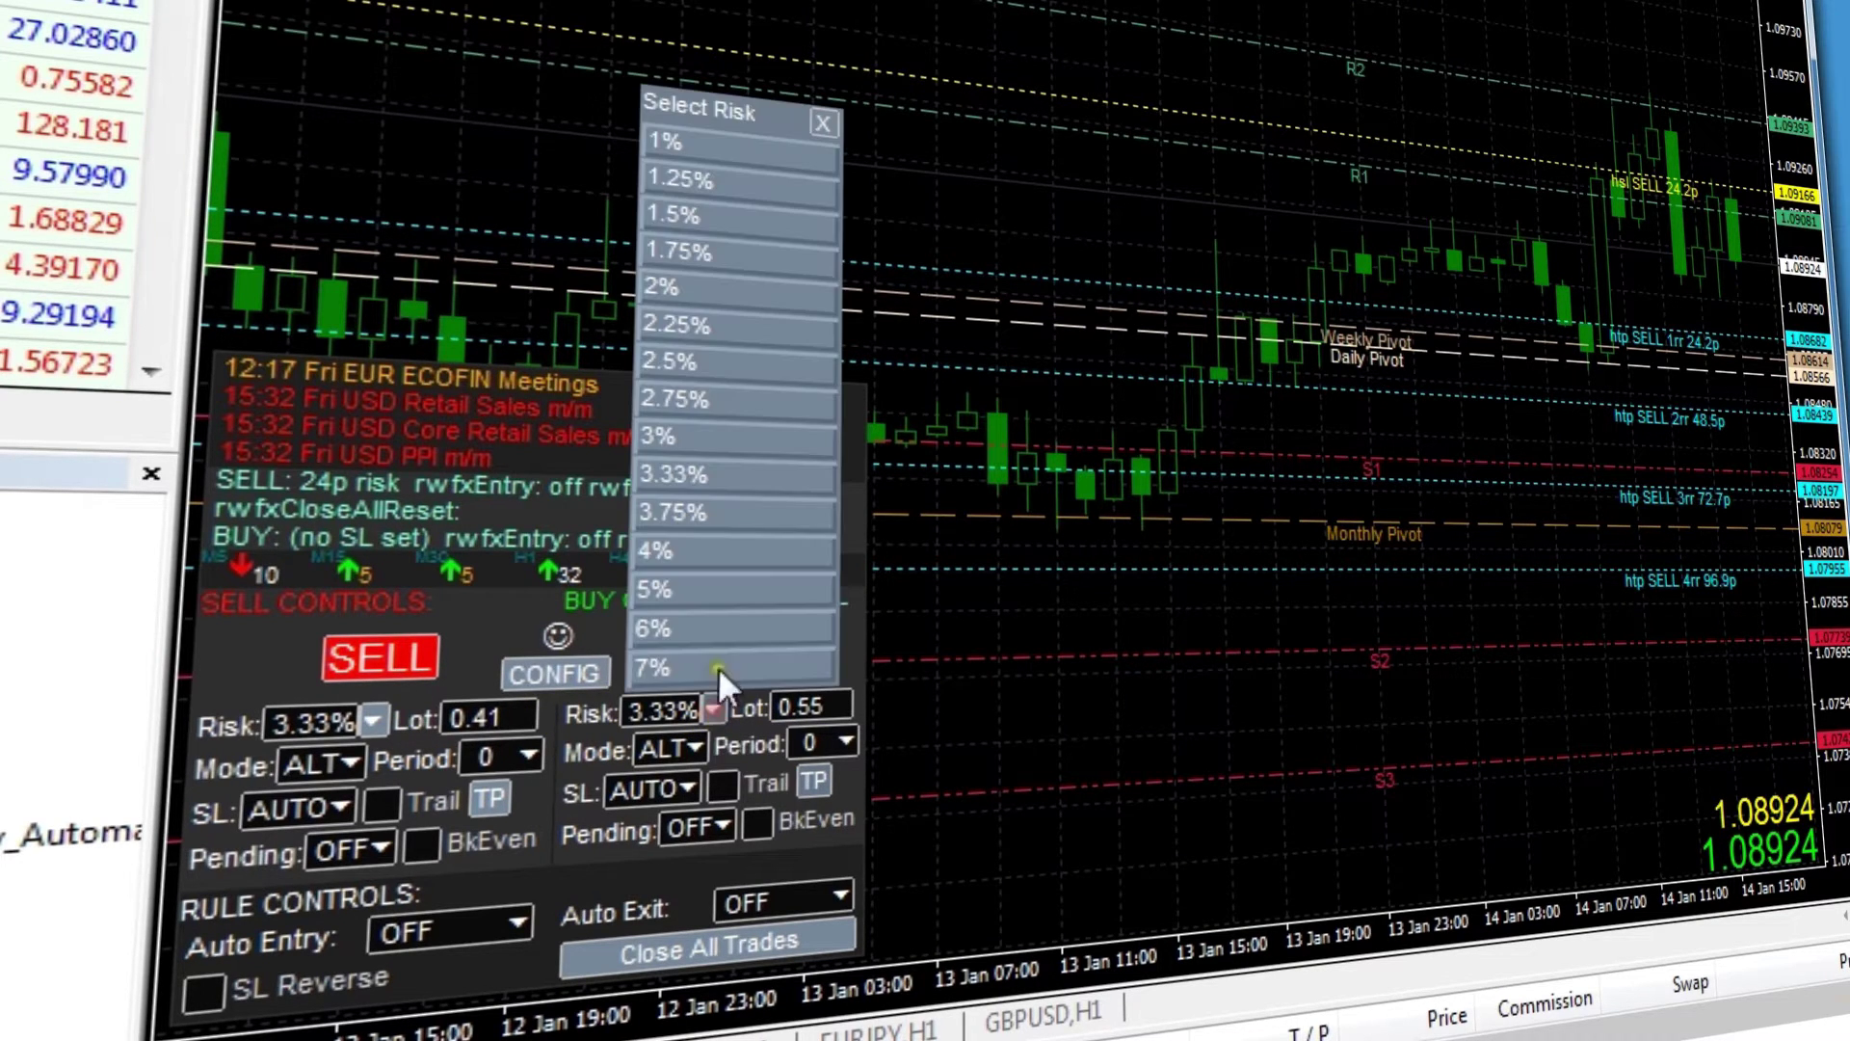
pyautogui.click(821, 121)
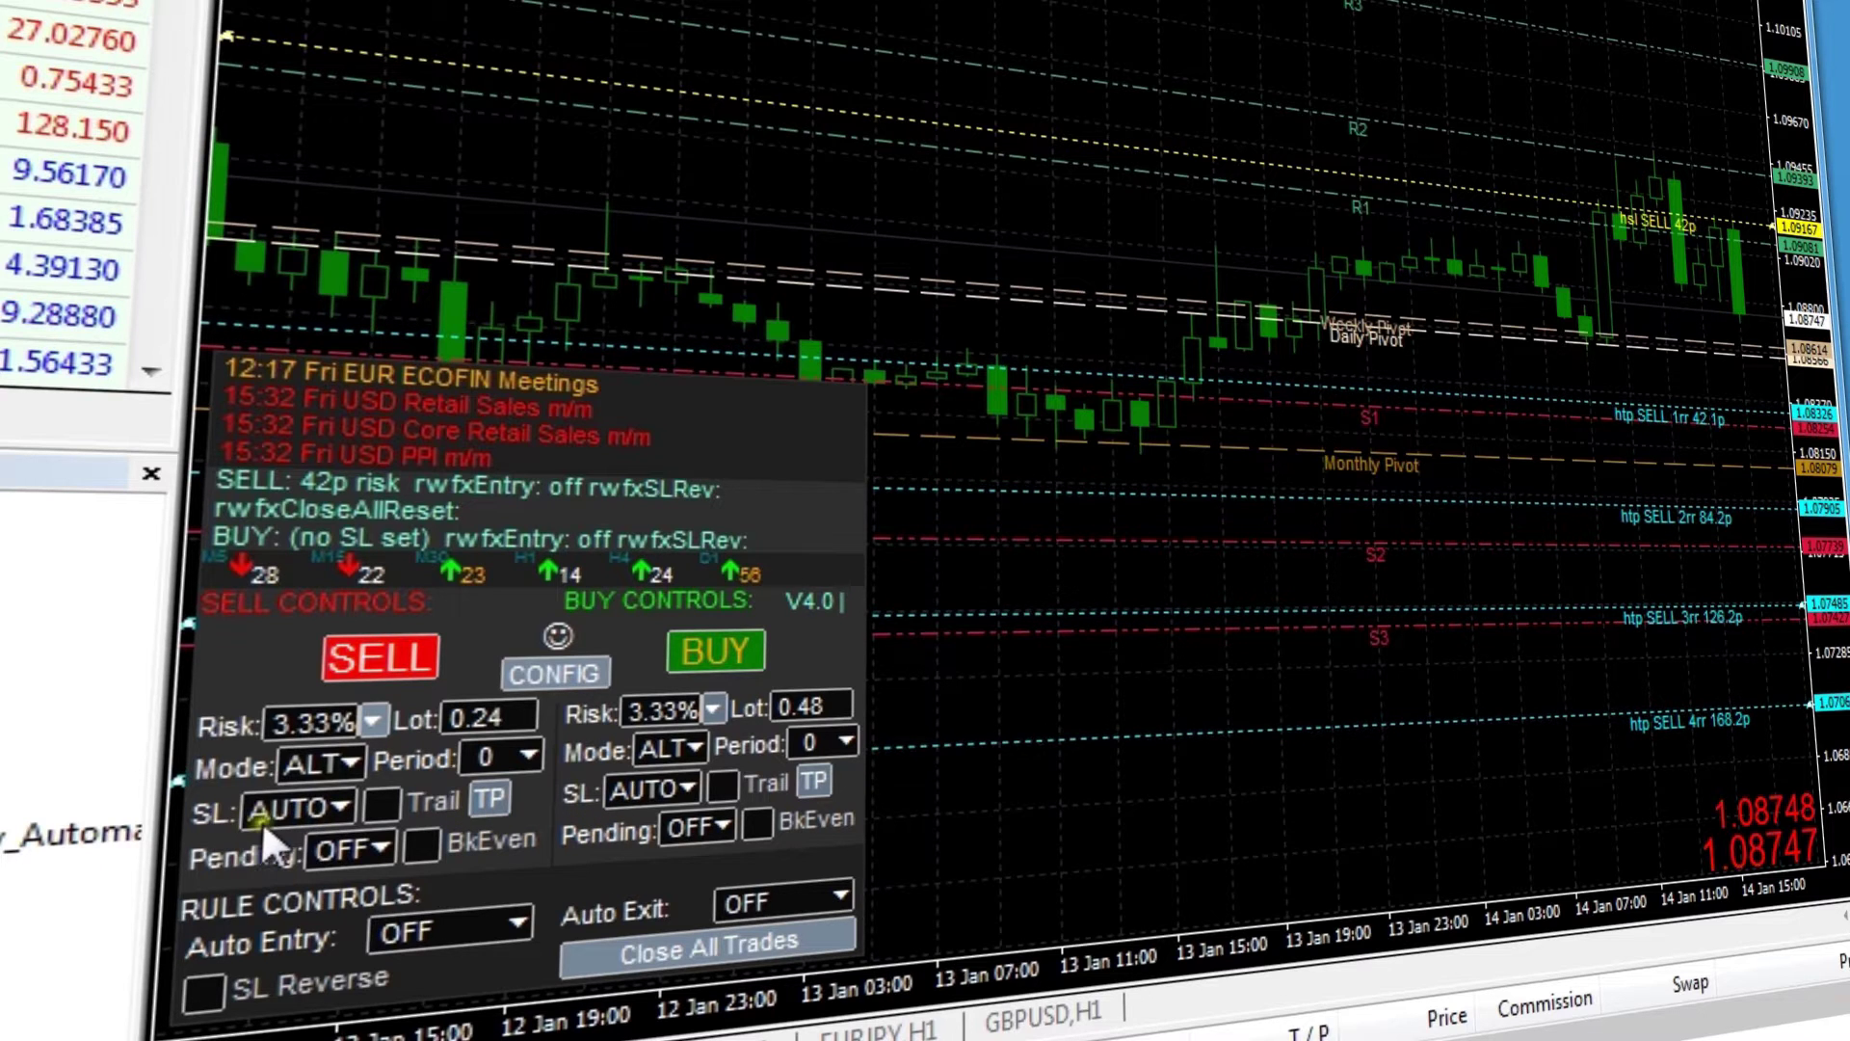
# Make the sell stop loss manual and drag its hidden line to about 61 pips.
pyautogui.click(327, 800)
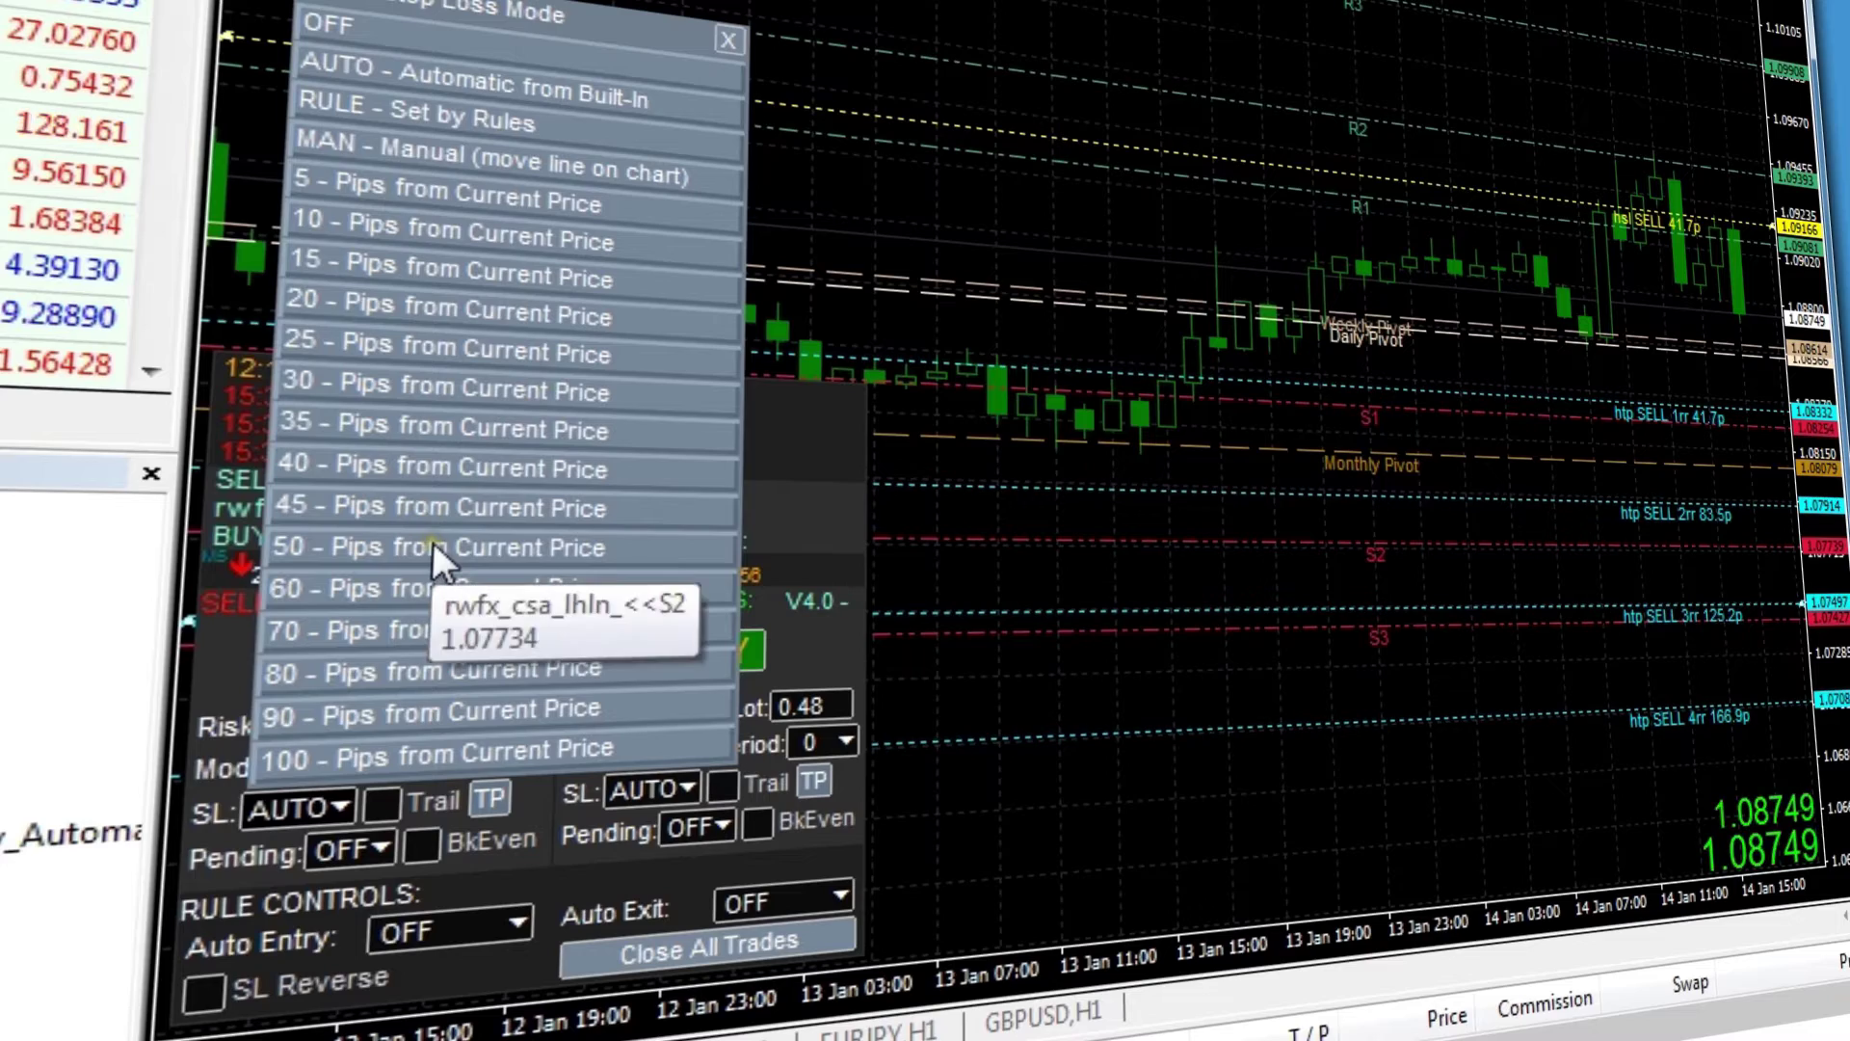
pyautogui.click(457, 157)
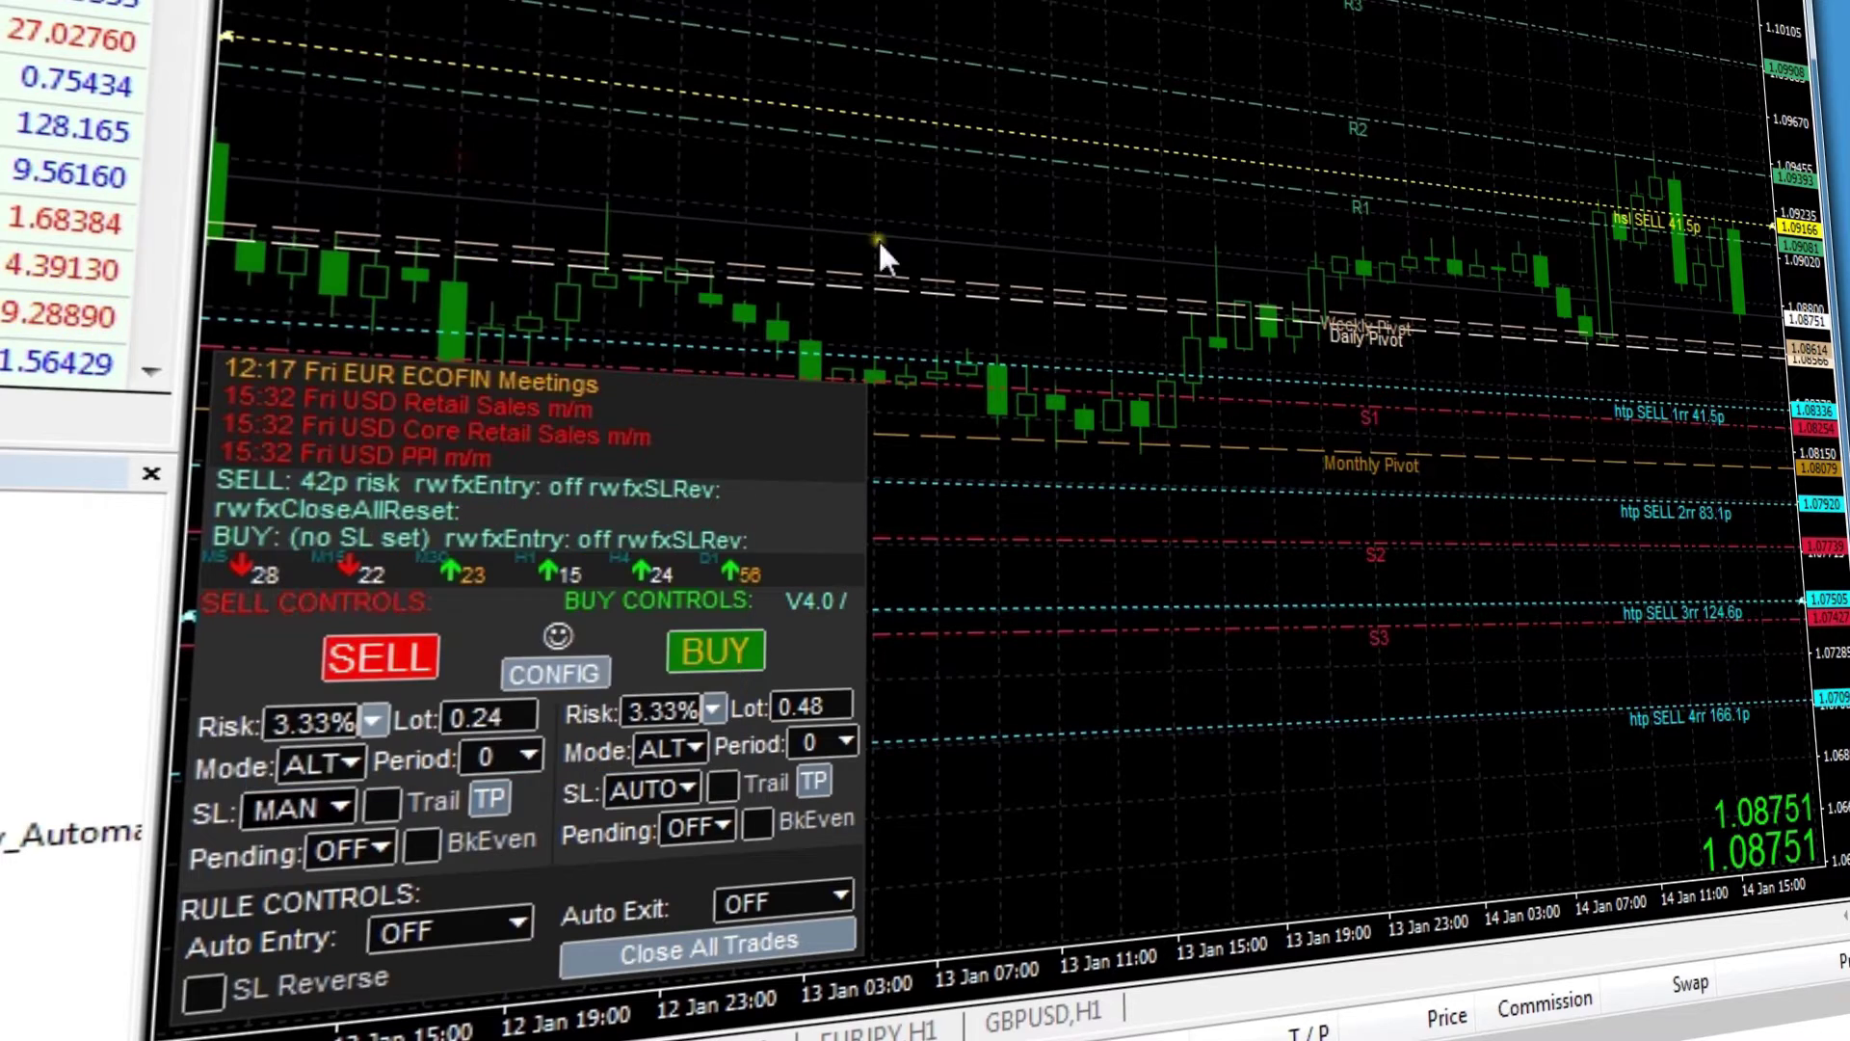
pyautogui.moveTo(1749, 230); pyautogui.dragTo(1683, 116)
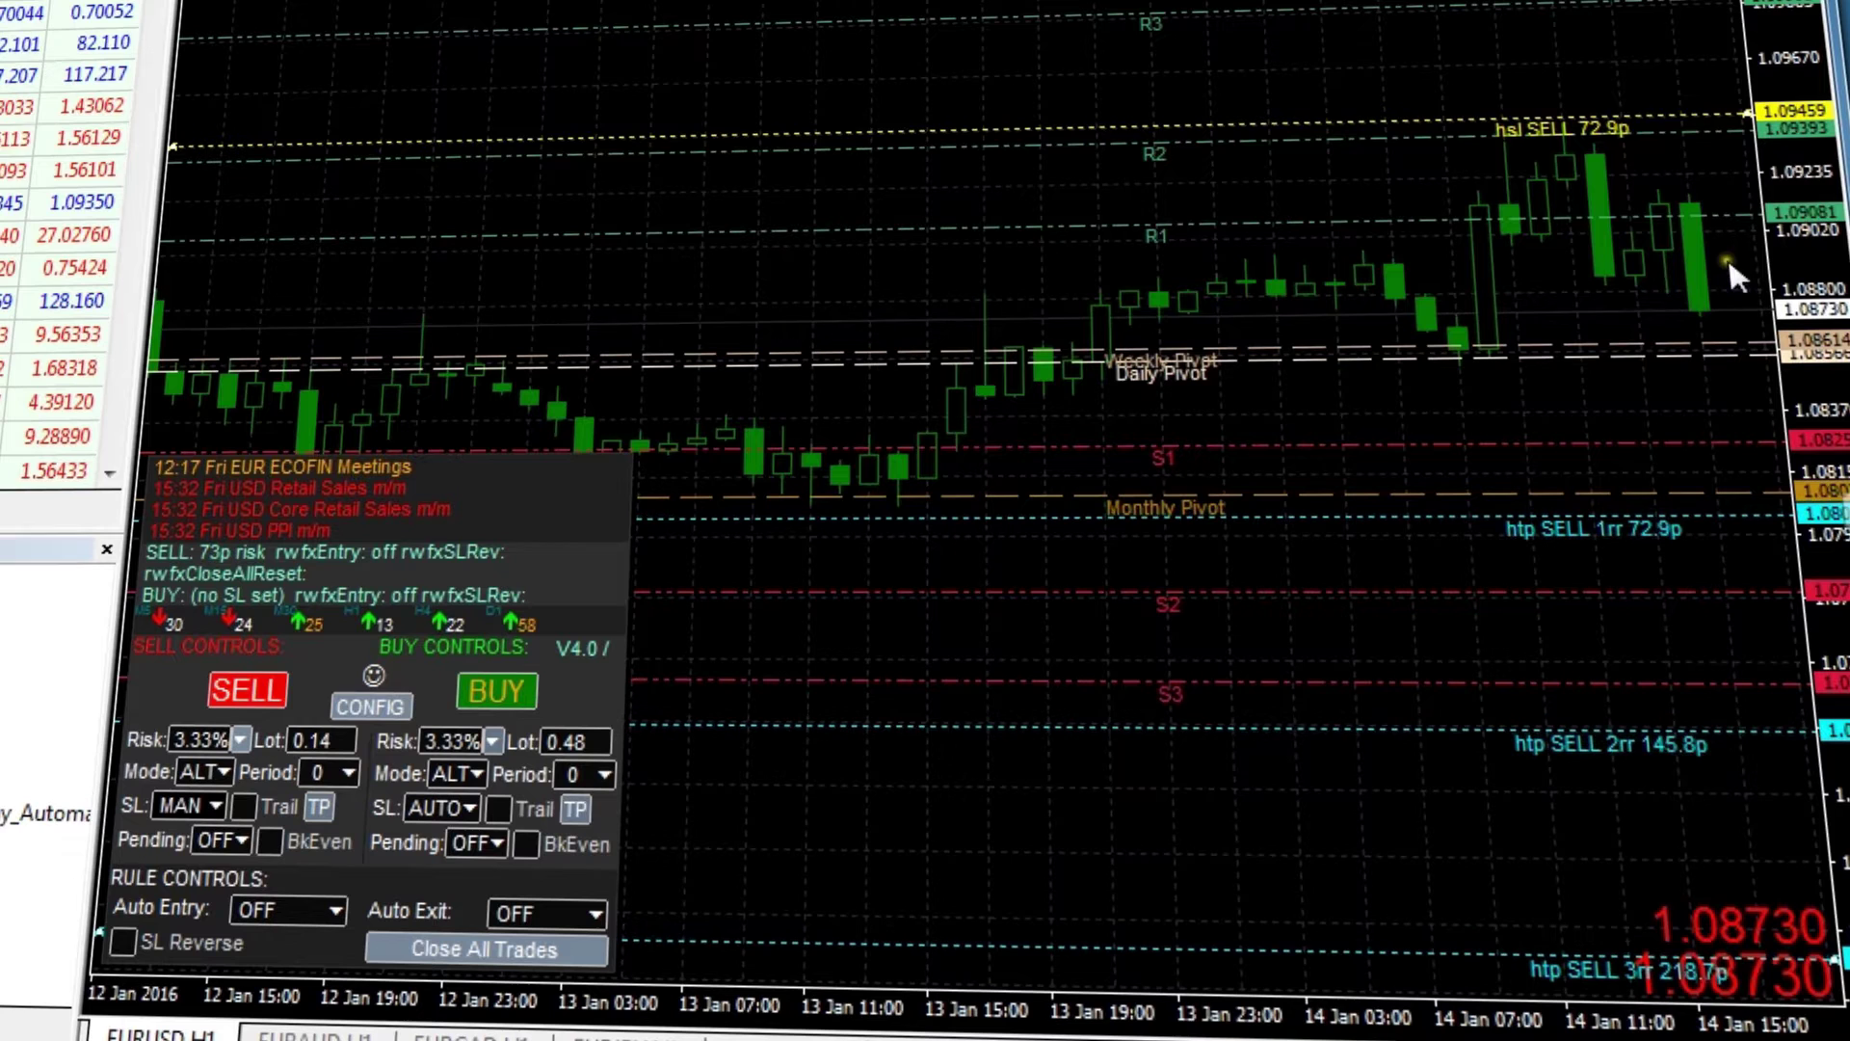
pyautogui.moveTo(1666, 129)
pyautogui.mouseDown()
pyautogui.moveTo(1663, 177)
pyautogui.moveTo(1664, 129)
pyautogui.moveTo(1662, 150)
pyautogui.mouseUp()
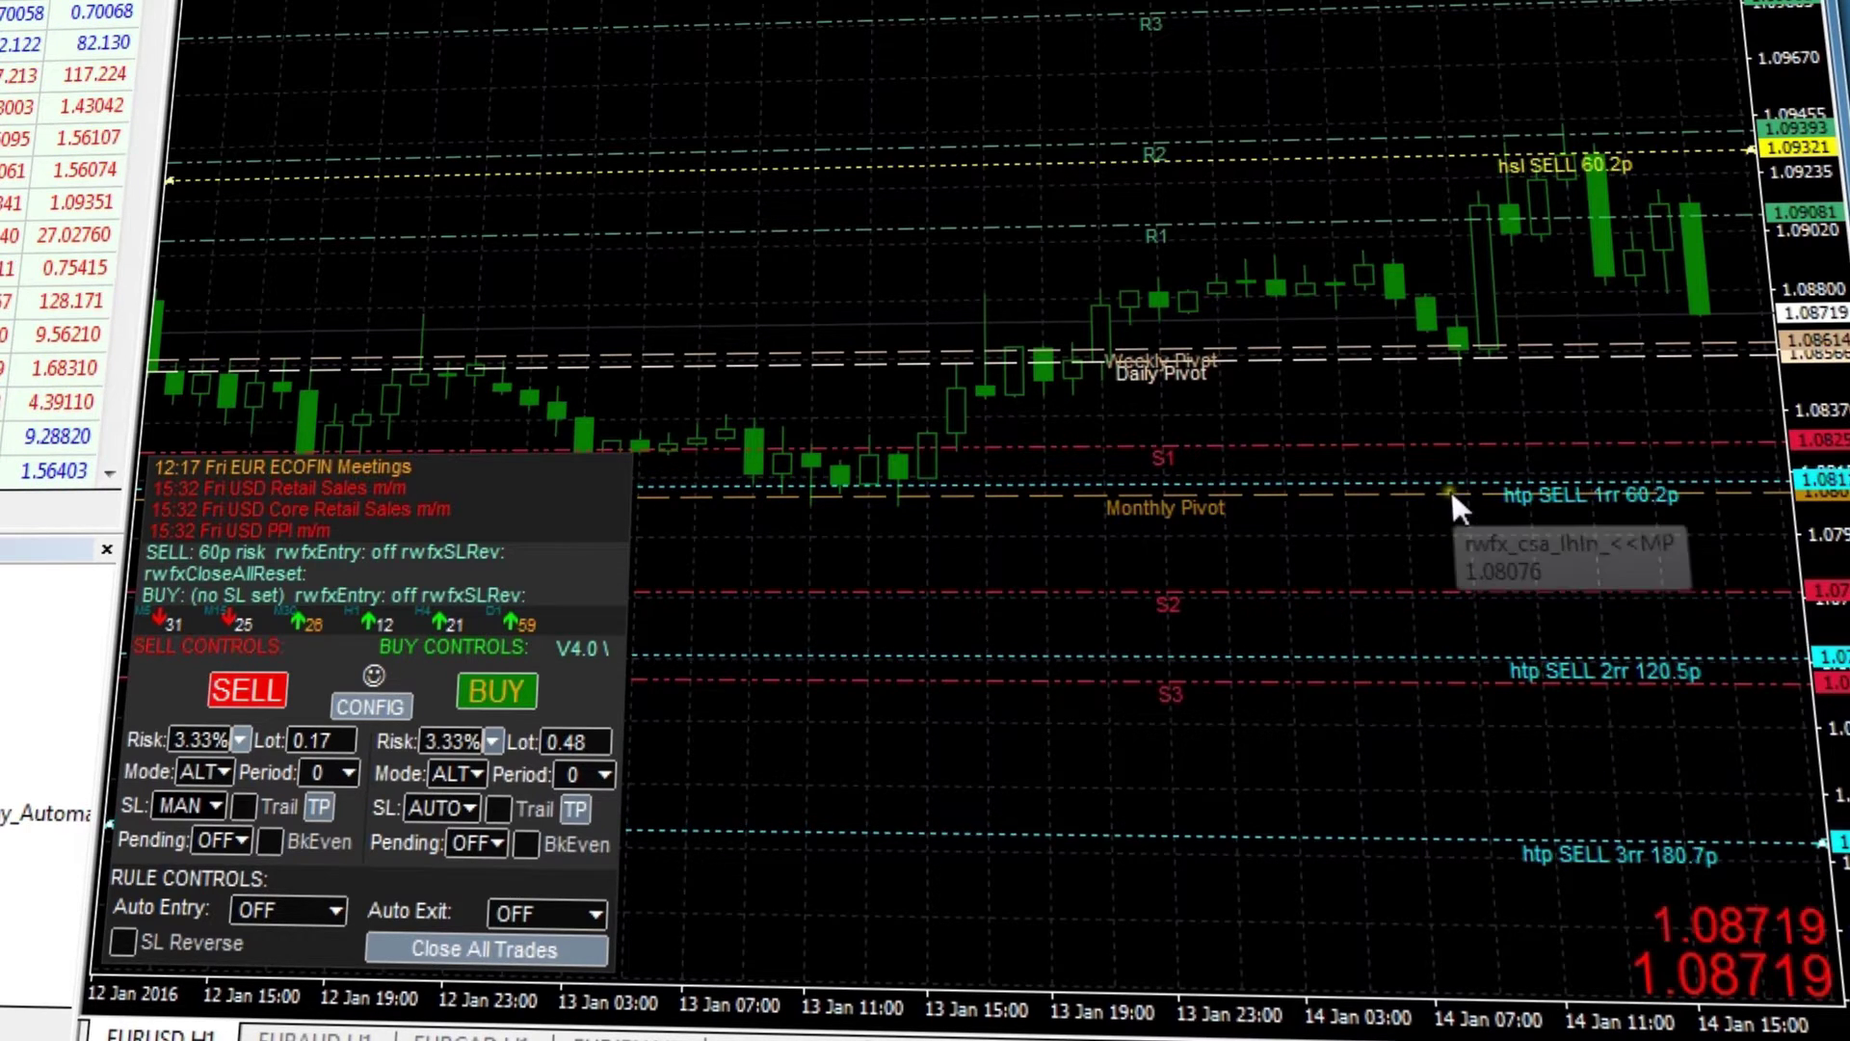
pyautogui.moveTo(1828, 511); pyautogui.dragTo(1841, 573)
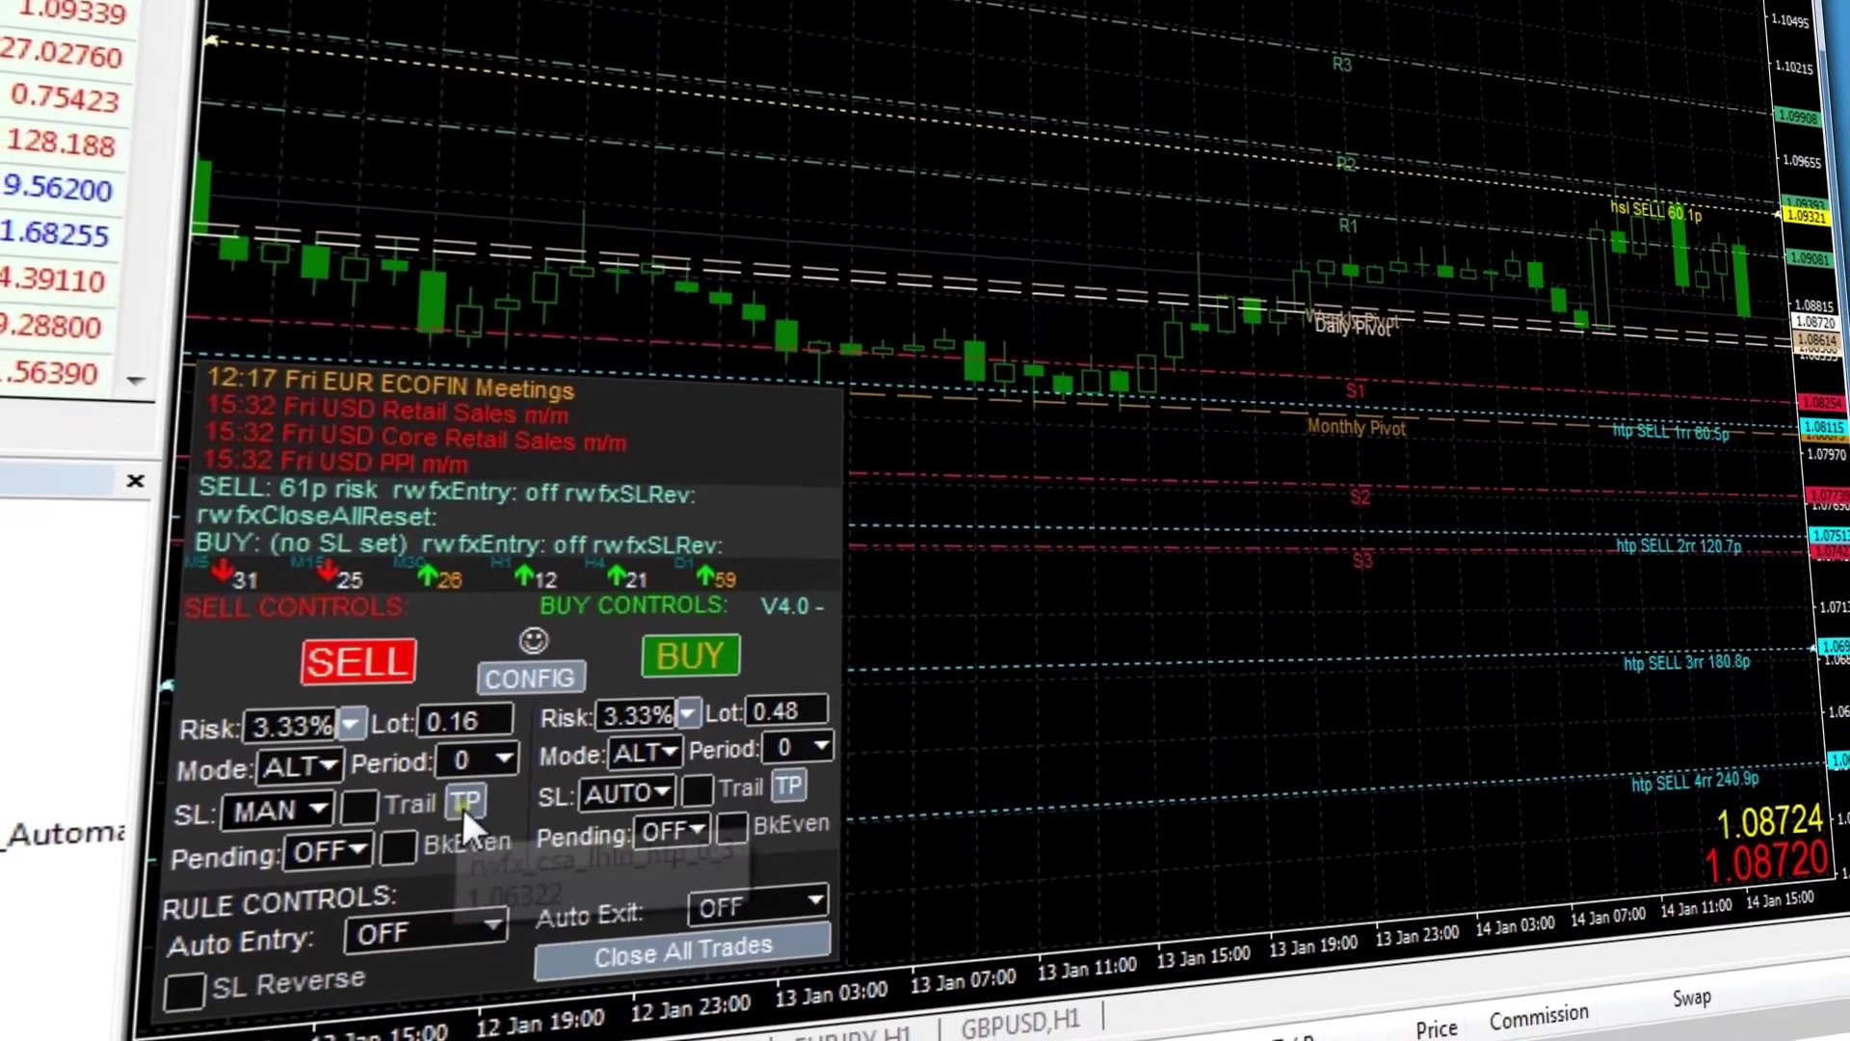
# Review the four hidden sell take-profit levels in the Edit Hidden Take Profit Levels dialog, then close it.
pyautogui.click(465, 802)
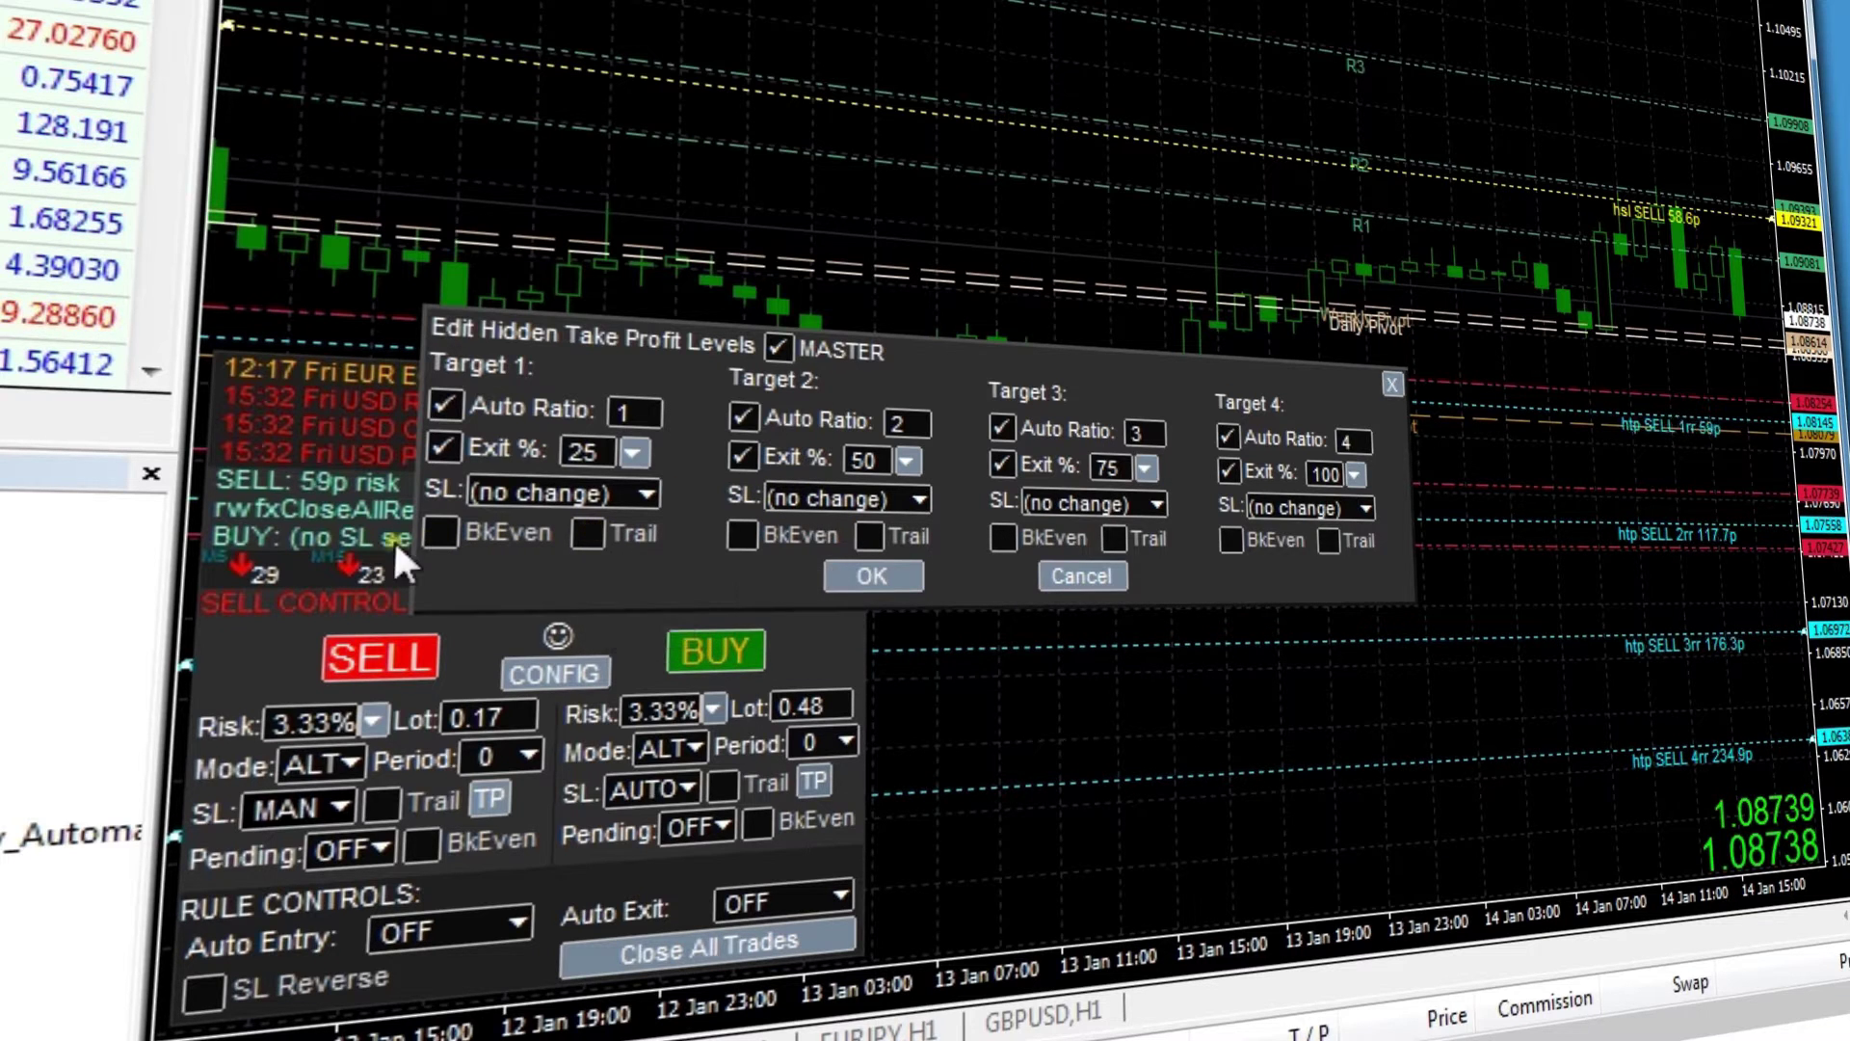
pyautogui.click(1082, 576)
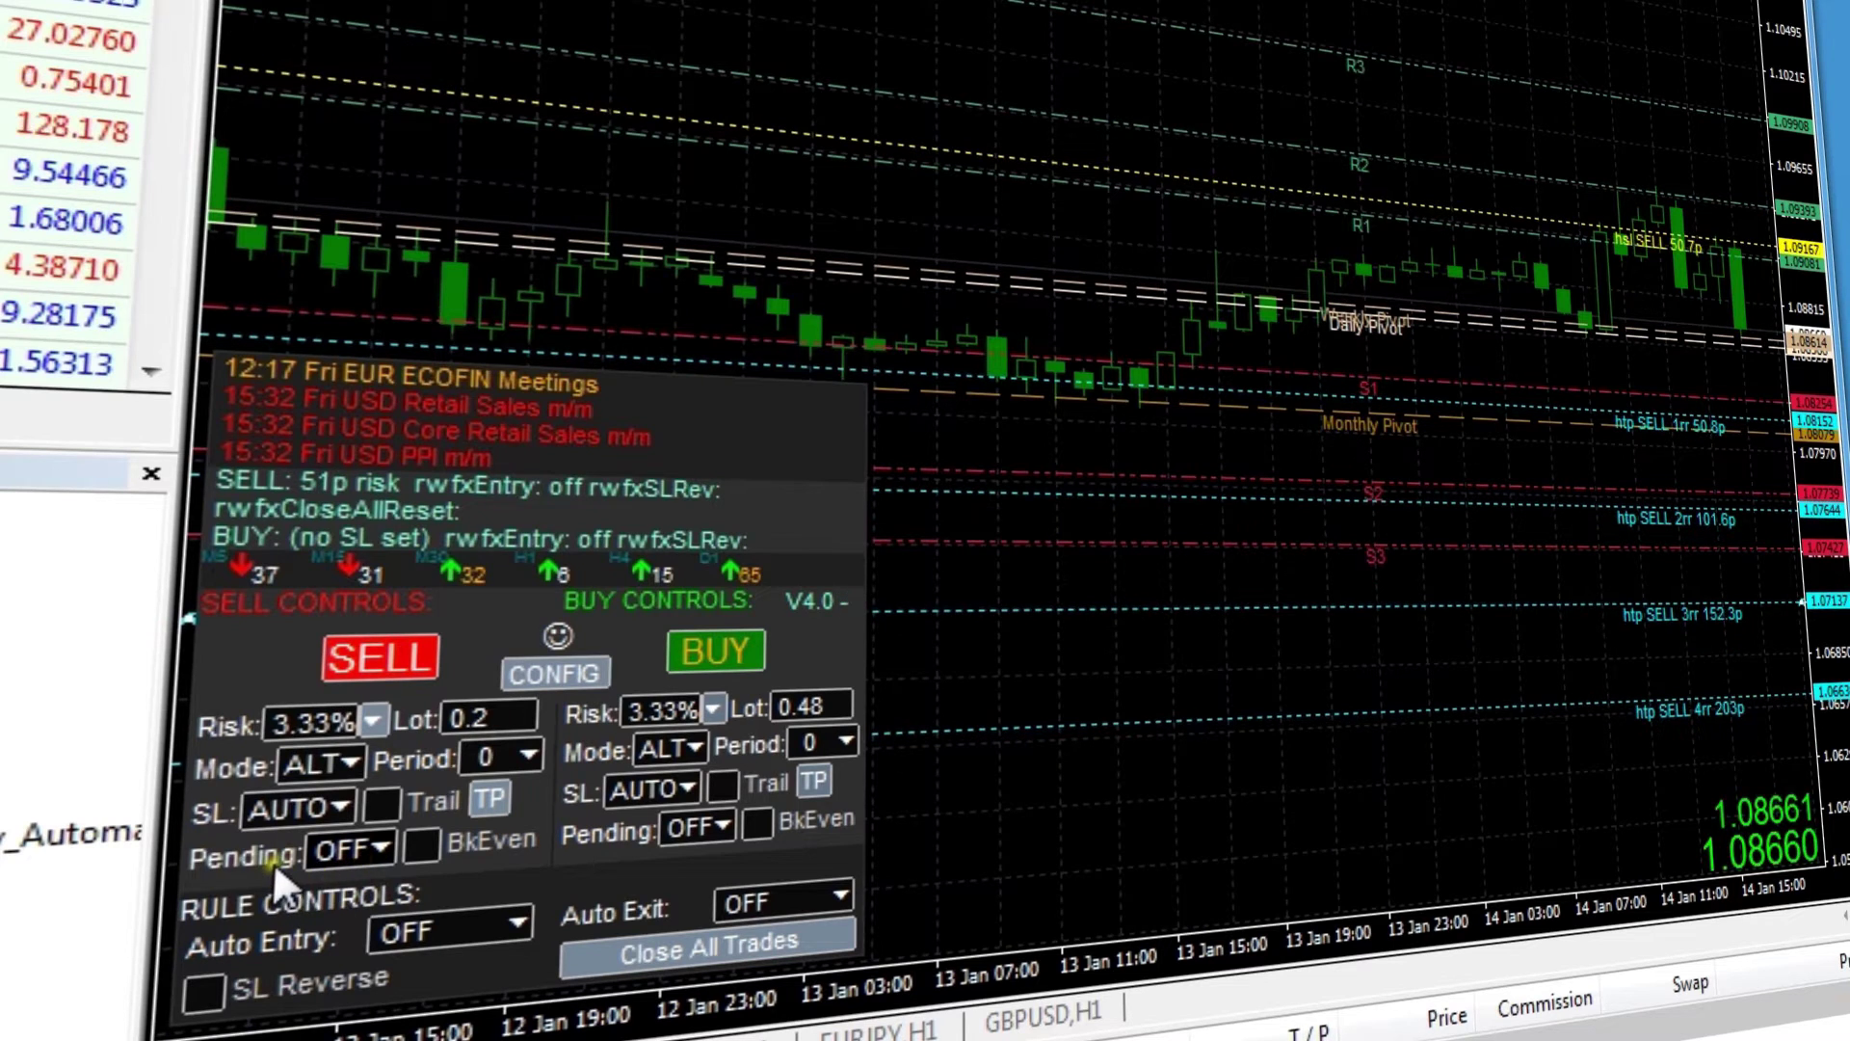
pyautogui.click(377, 845)
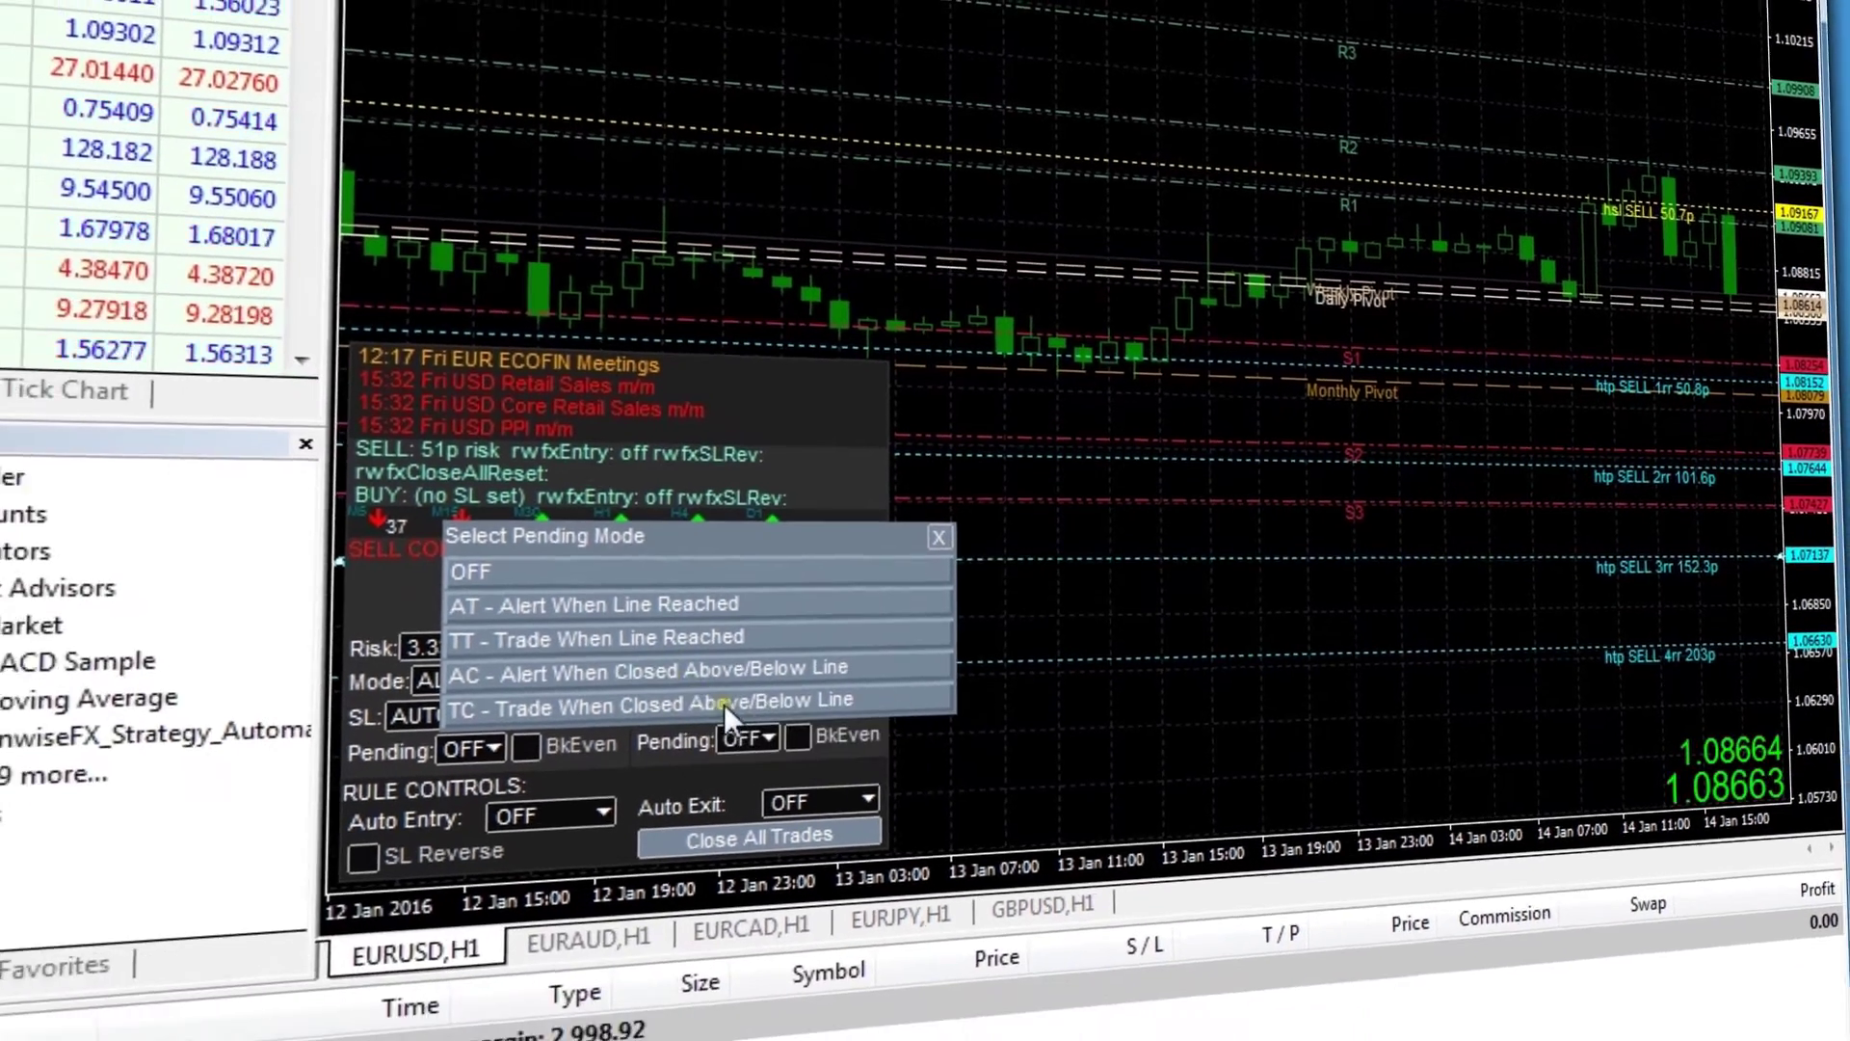
pyautogui.click(724, 704)
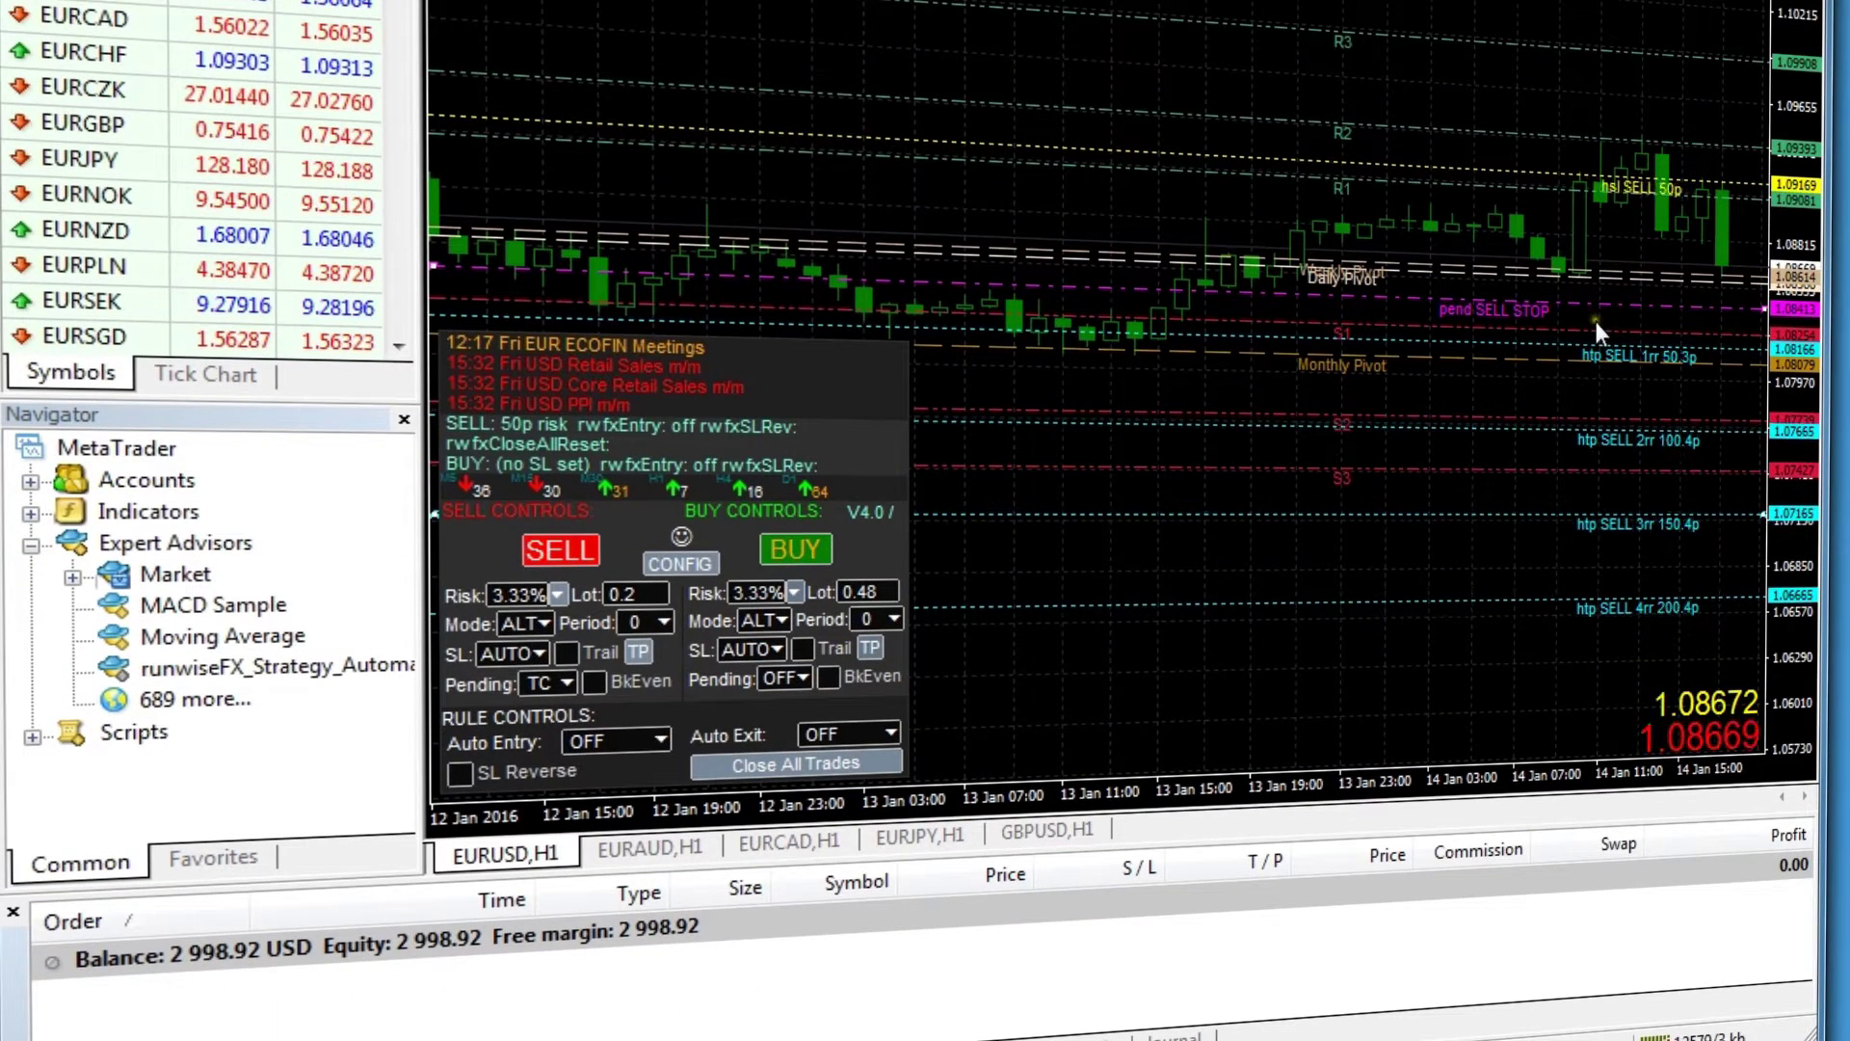
pyautogui.moveTo(1631, 310); pyautogui.dragTo(1598, 104)
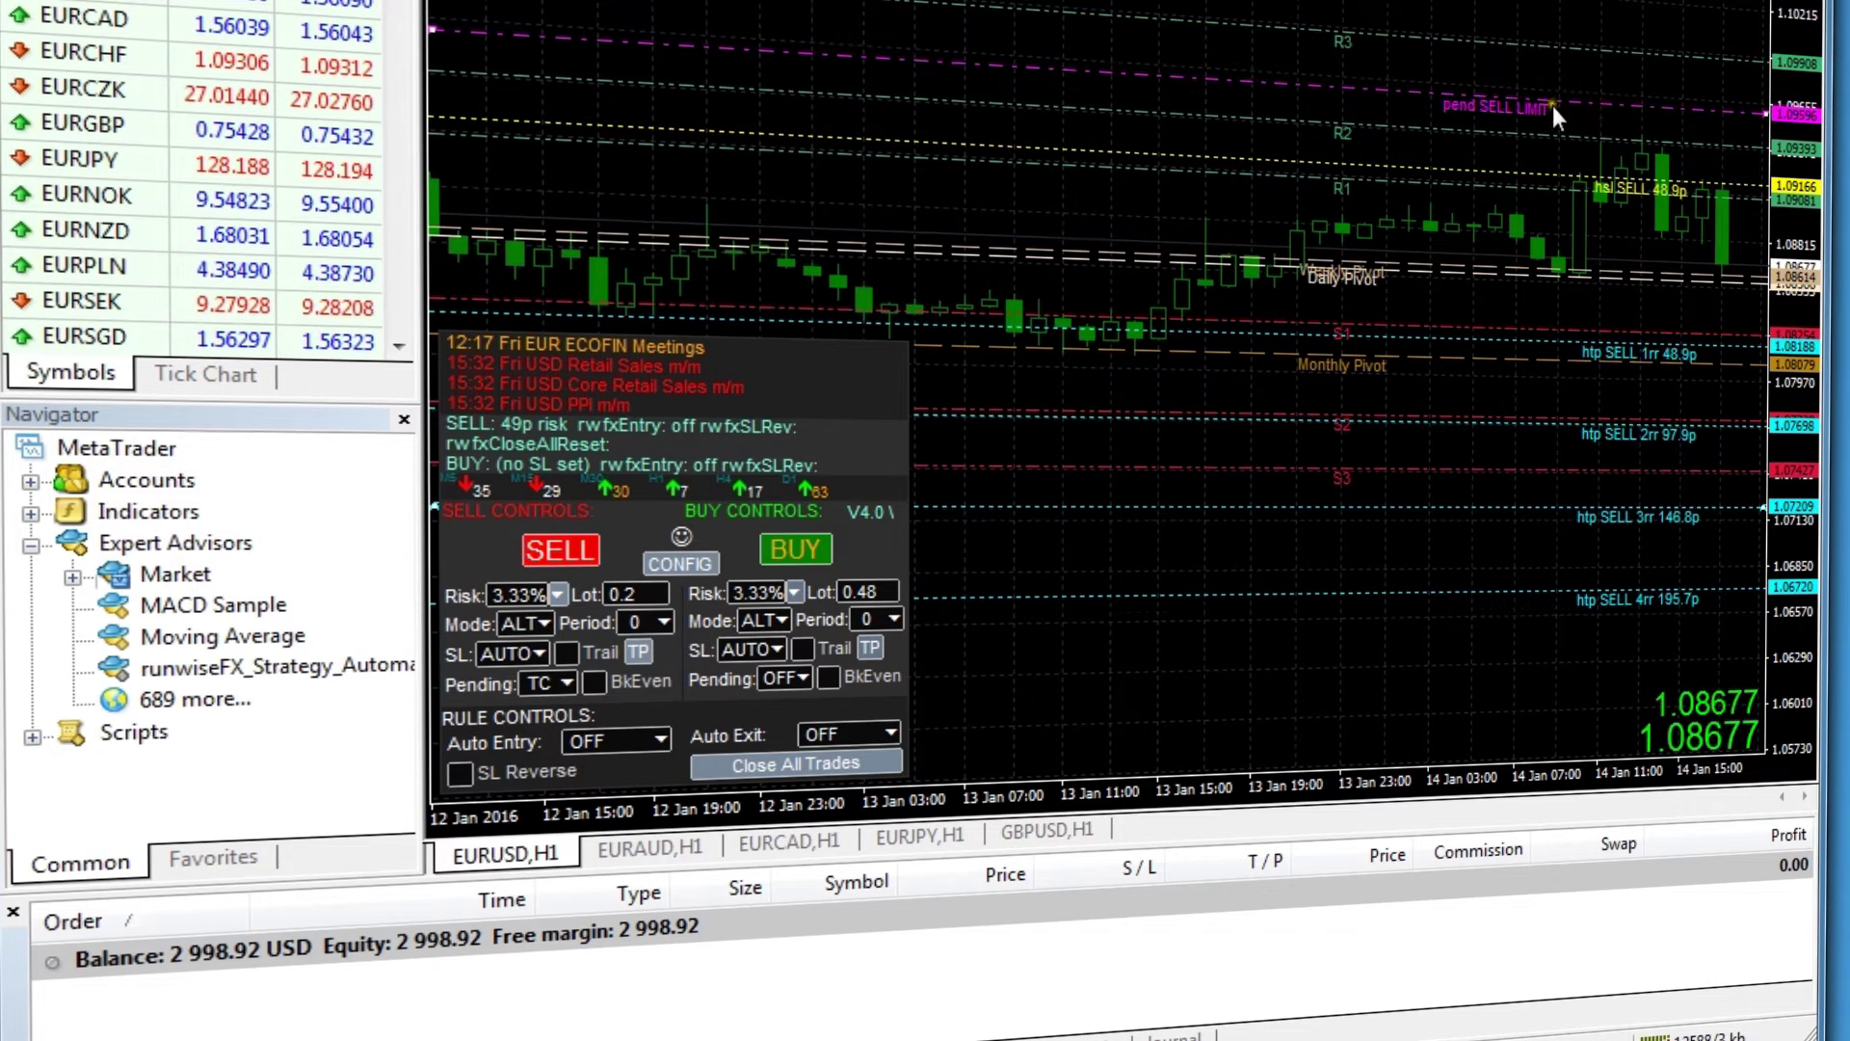
pyautogui.moveTo(1552, 106); pyautogui.dragTo(1479, 413)
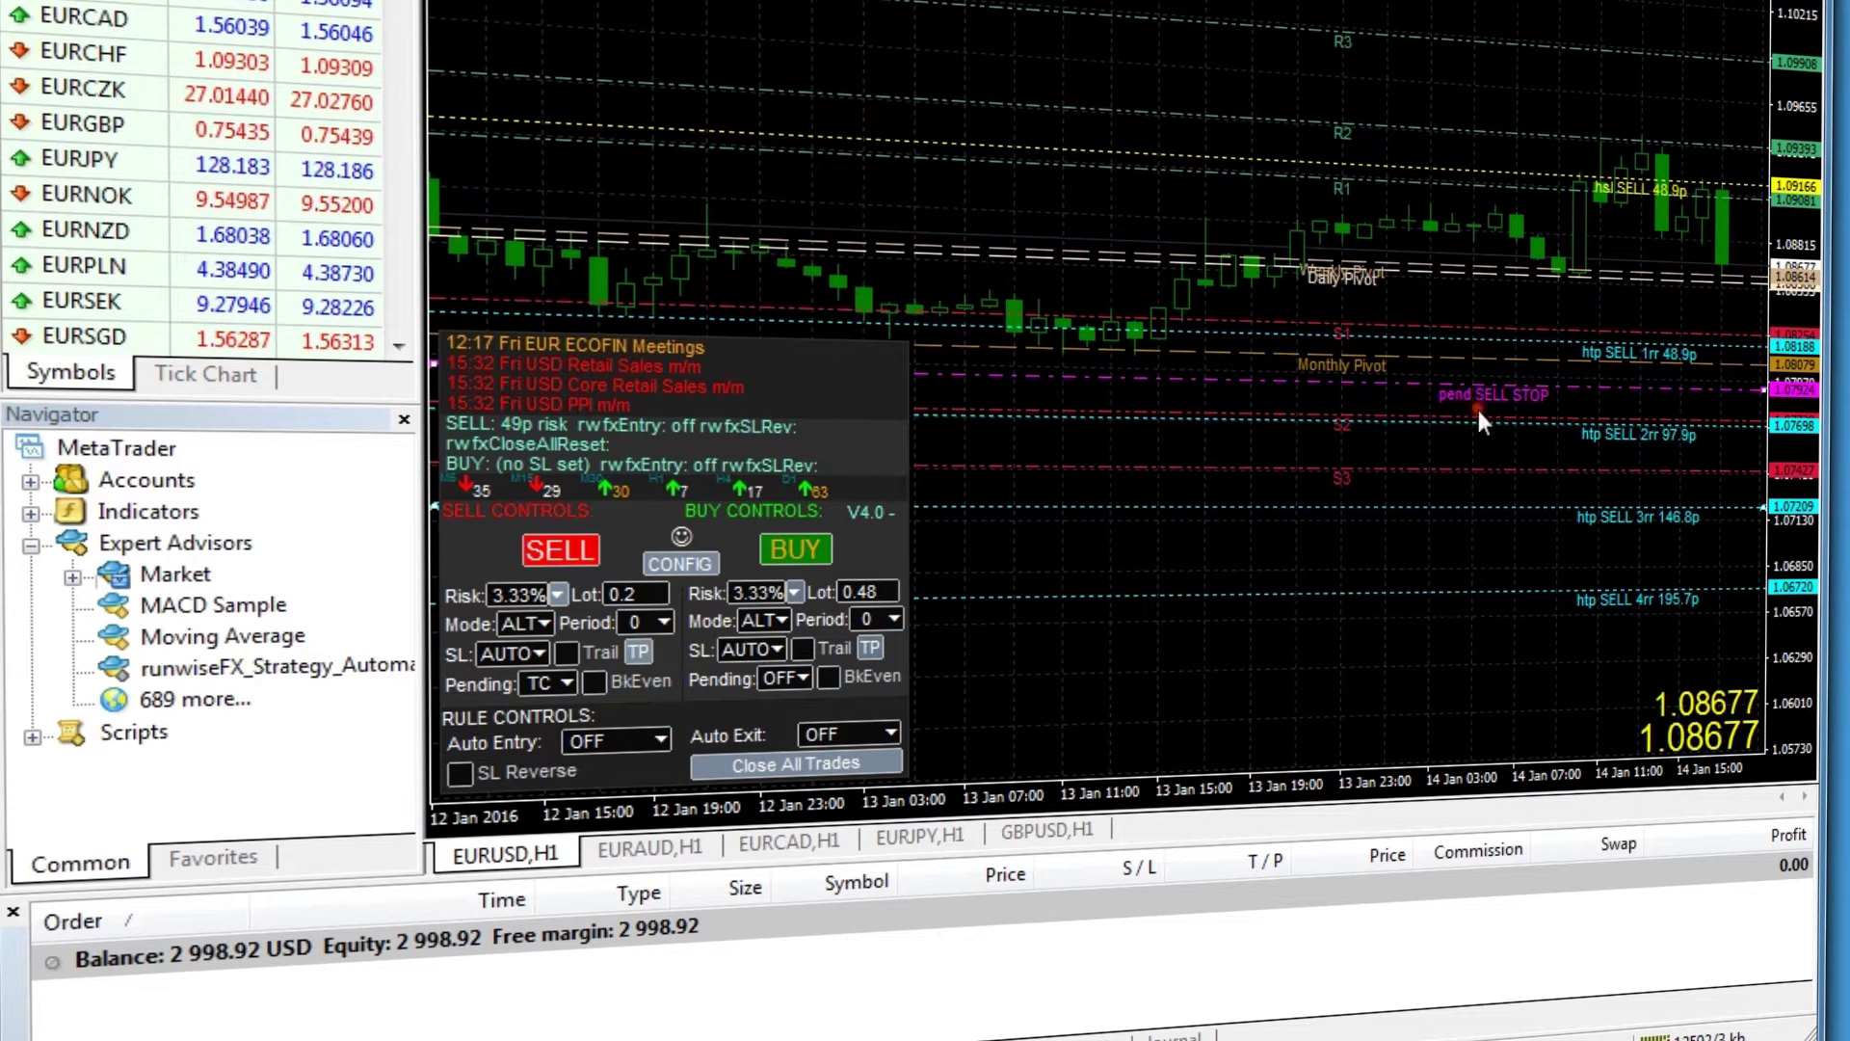
pyautogui.click(565, 682)
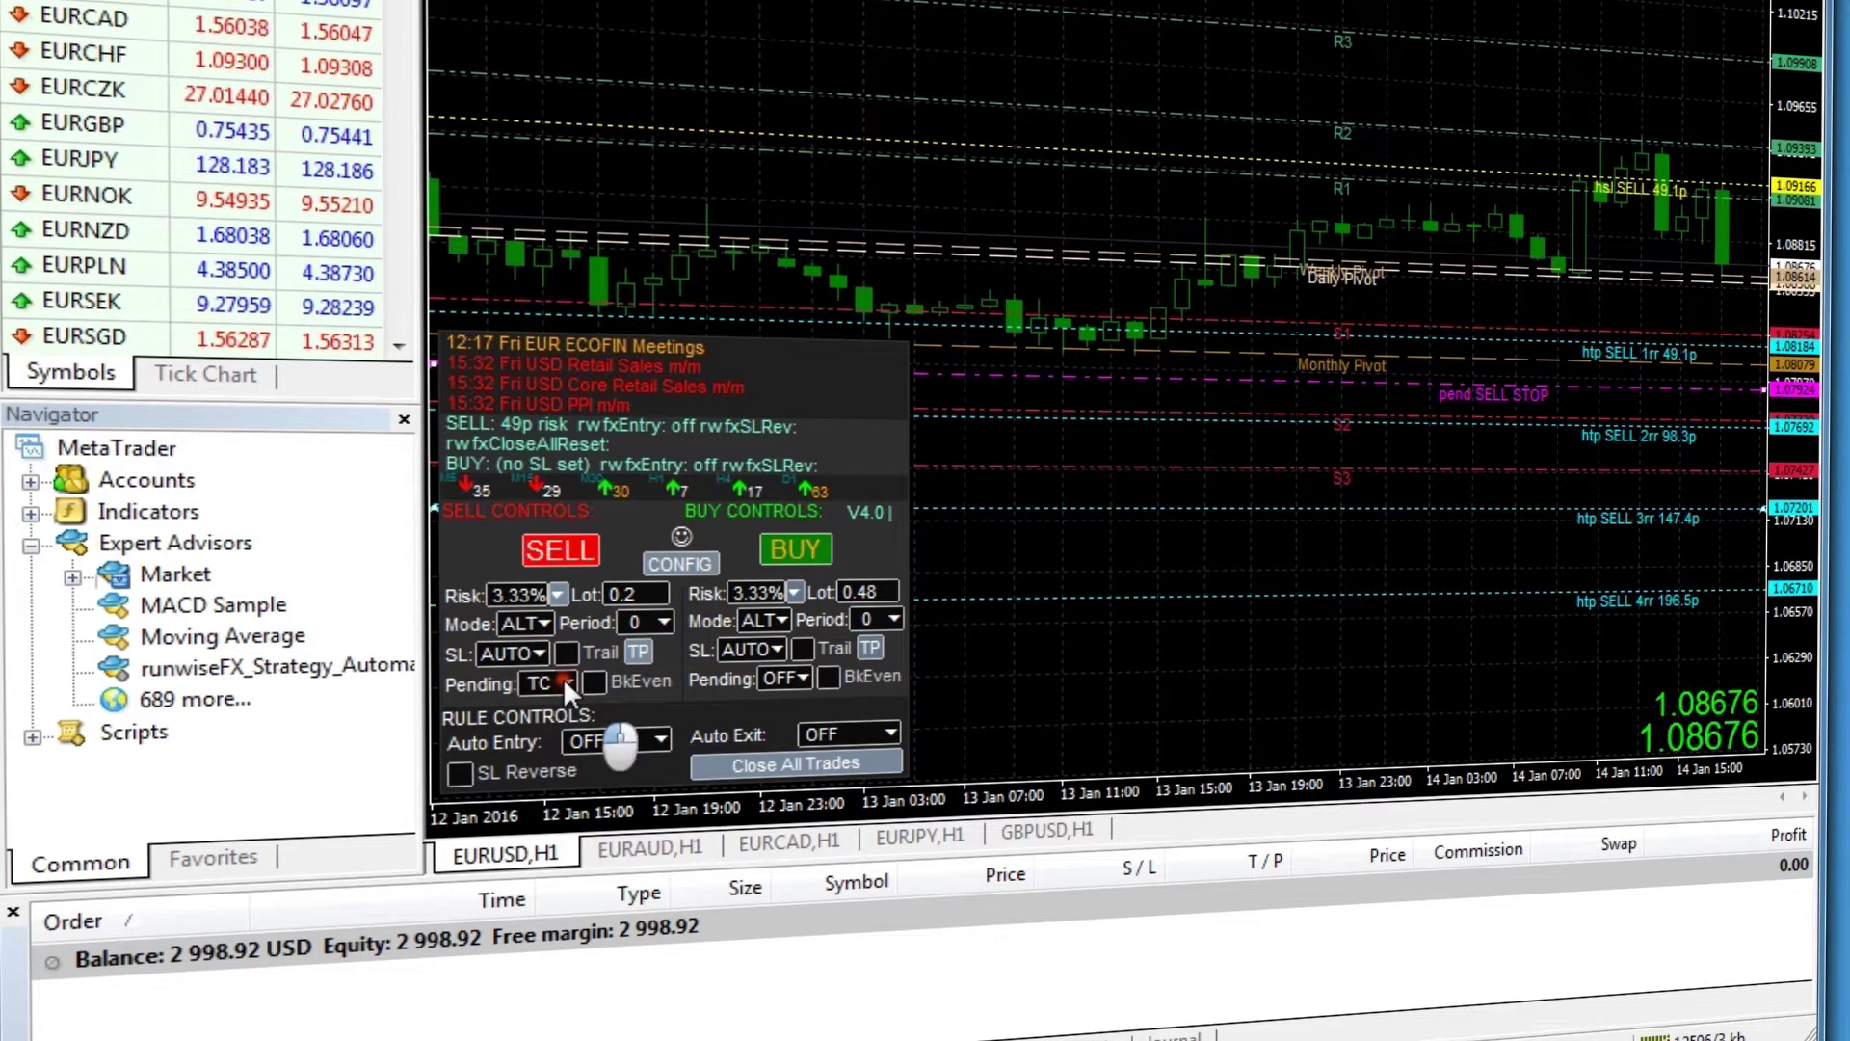
# Turn sell pending OFF, open a 0.20-lot EURUSD sell, and keep the close percentage at 100.
pyautogui.click(569, 534)
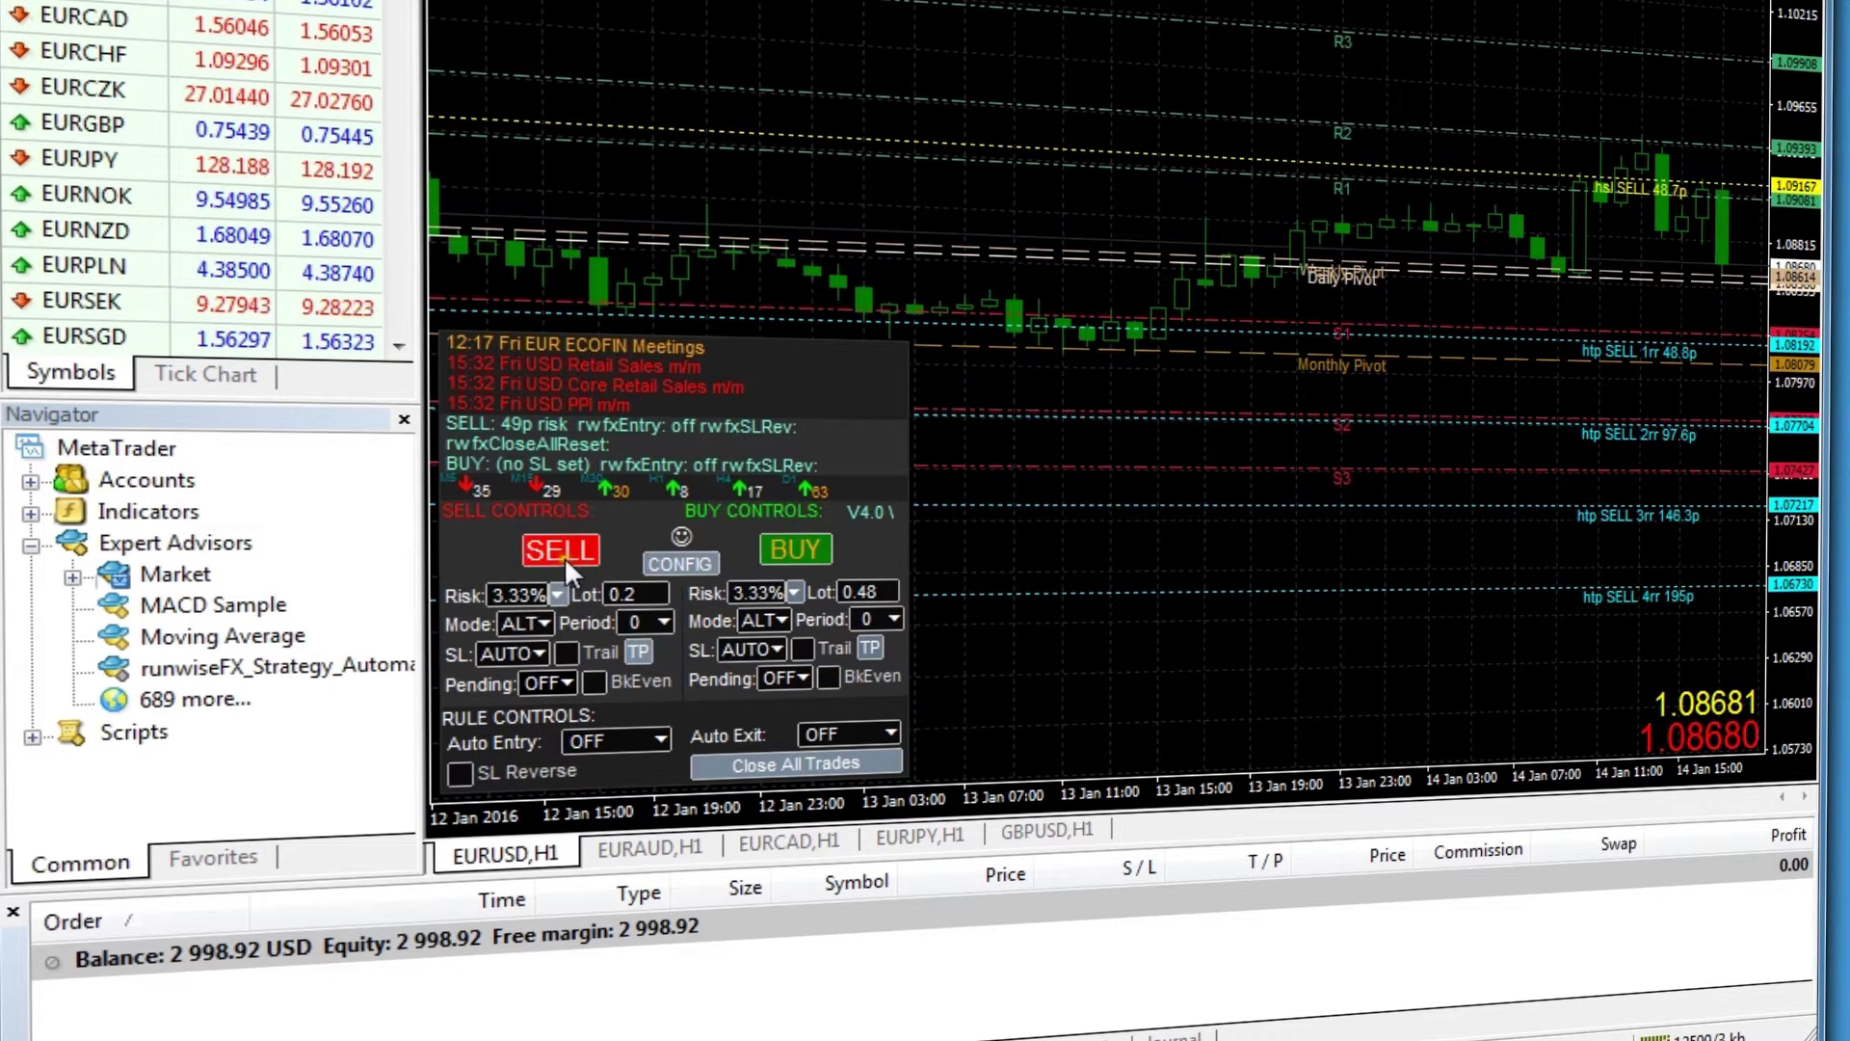
pyautogui.click(564, 556)
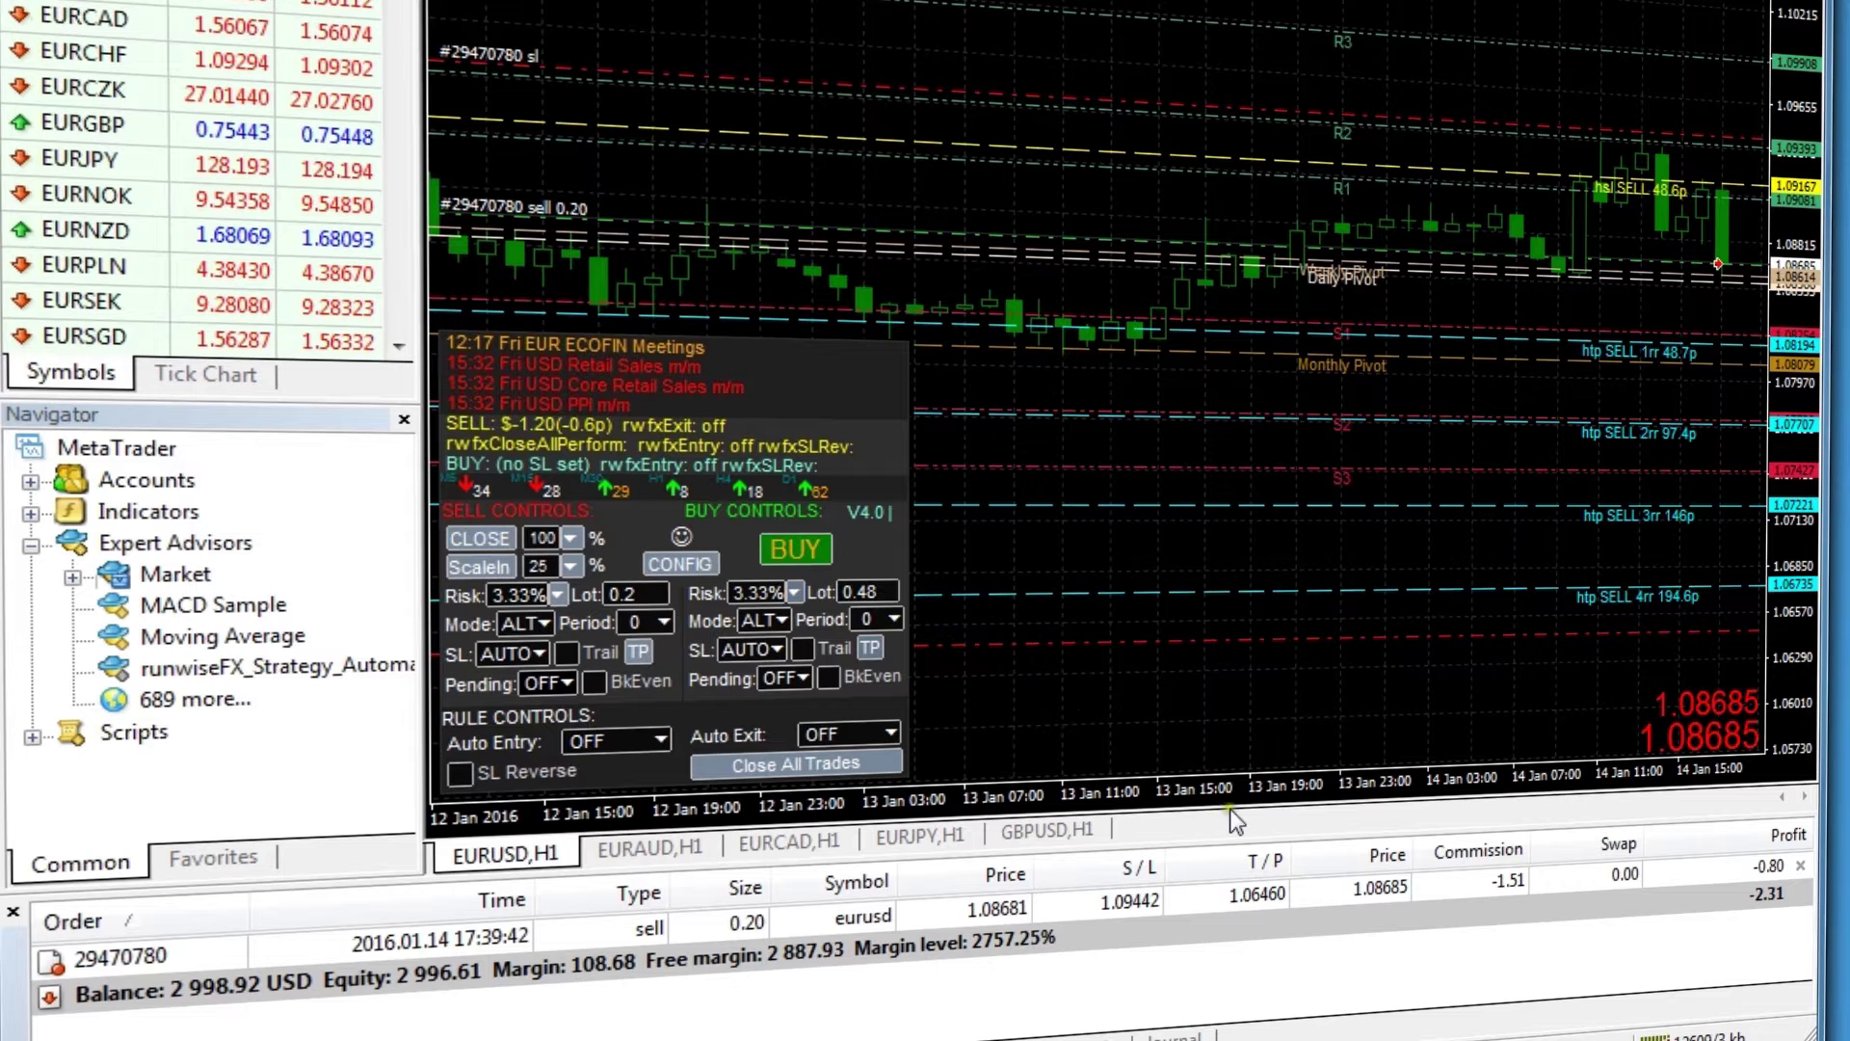
pyautogui.click(573, 538)
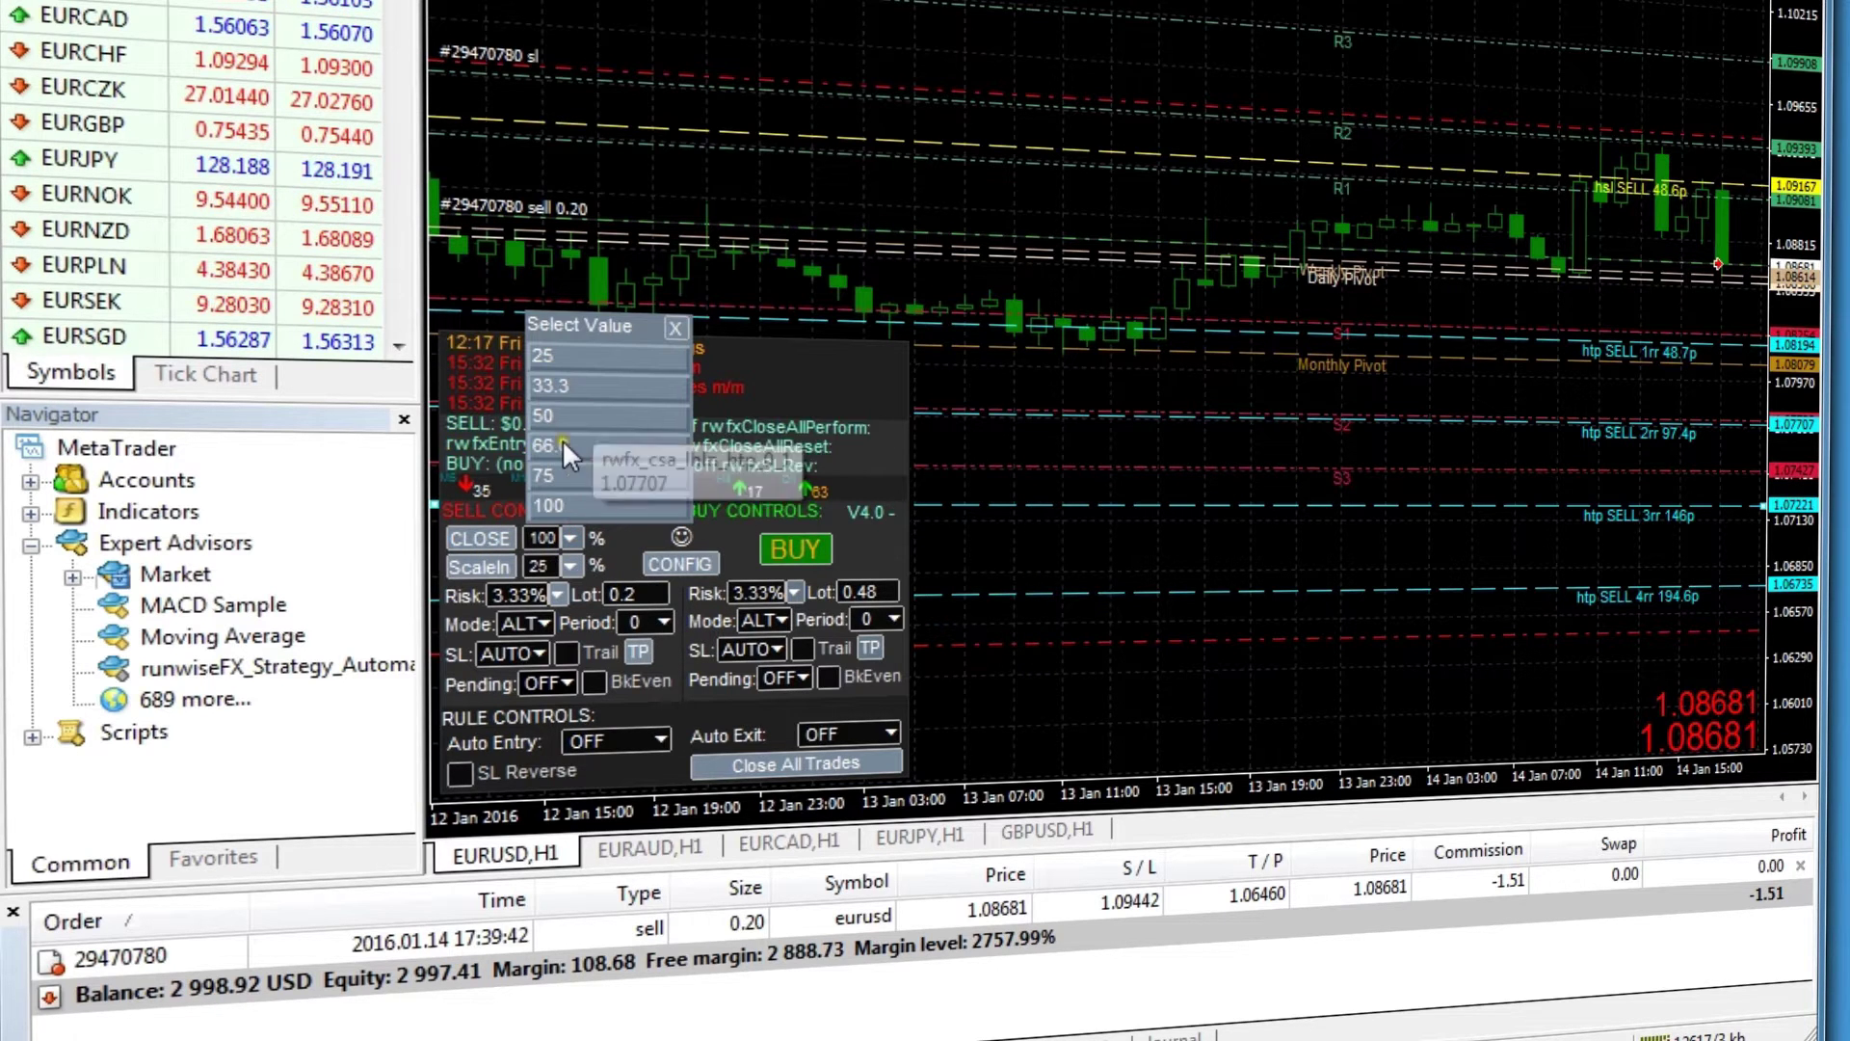
pyautogui.click(522, 454)
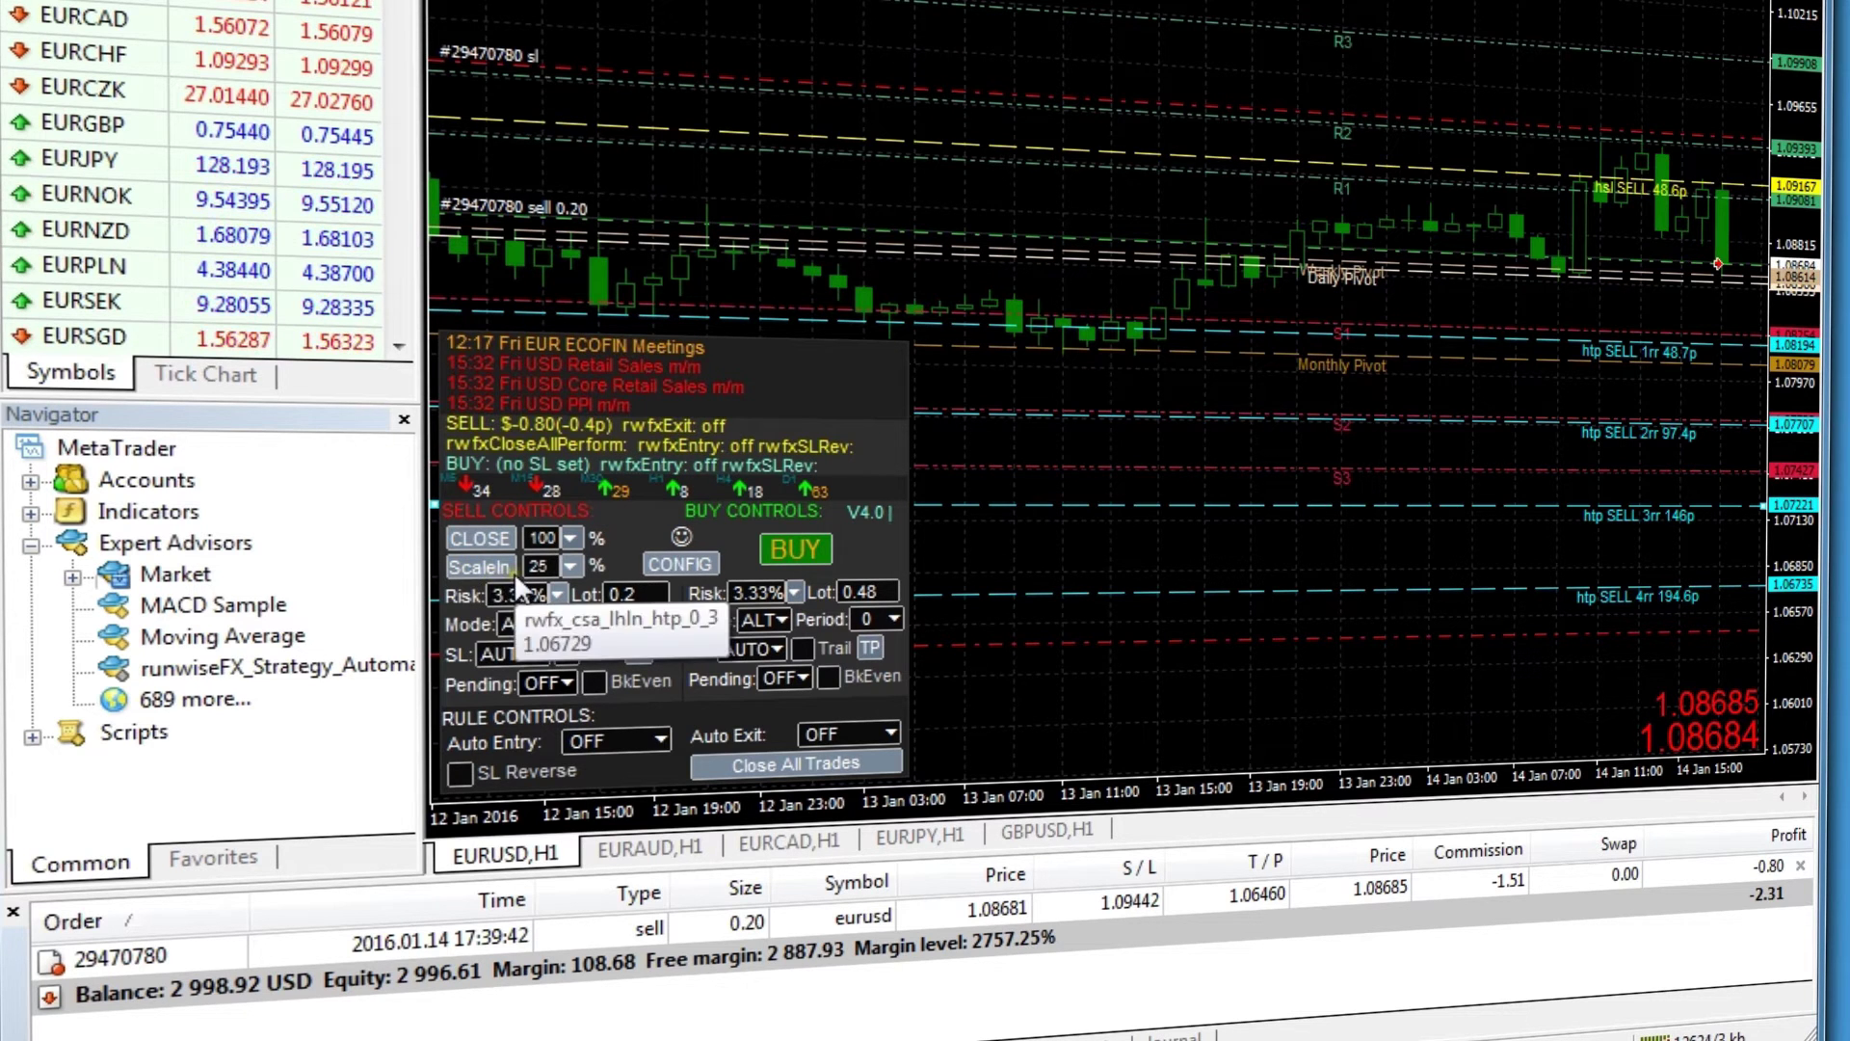
# Set the sell pending mode to TT and lower the scale-in line to about 1.08323.
pyautogui.click(568, 682)
pyautogui.click(645, 586)
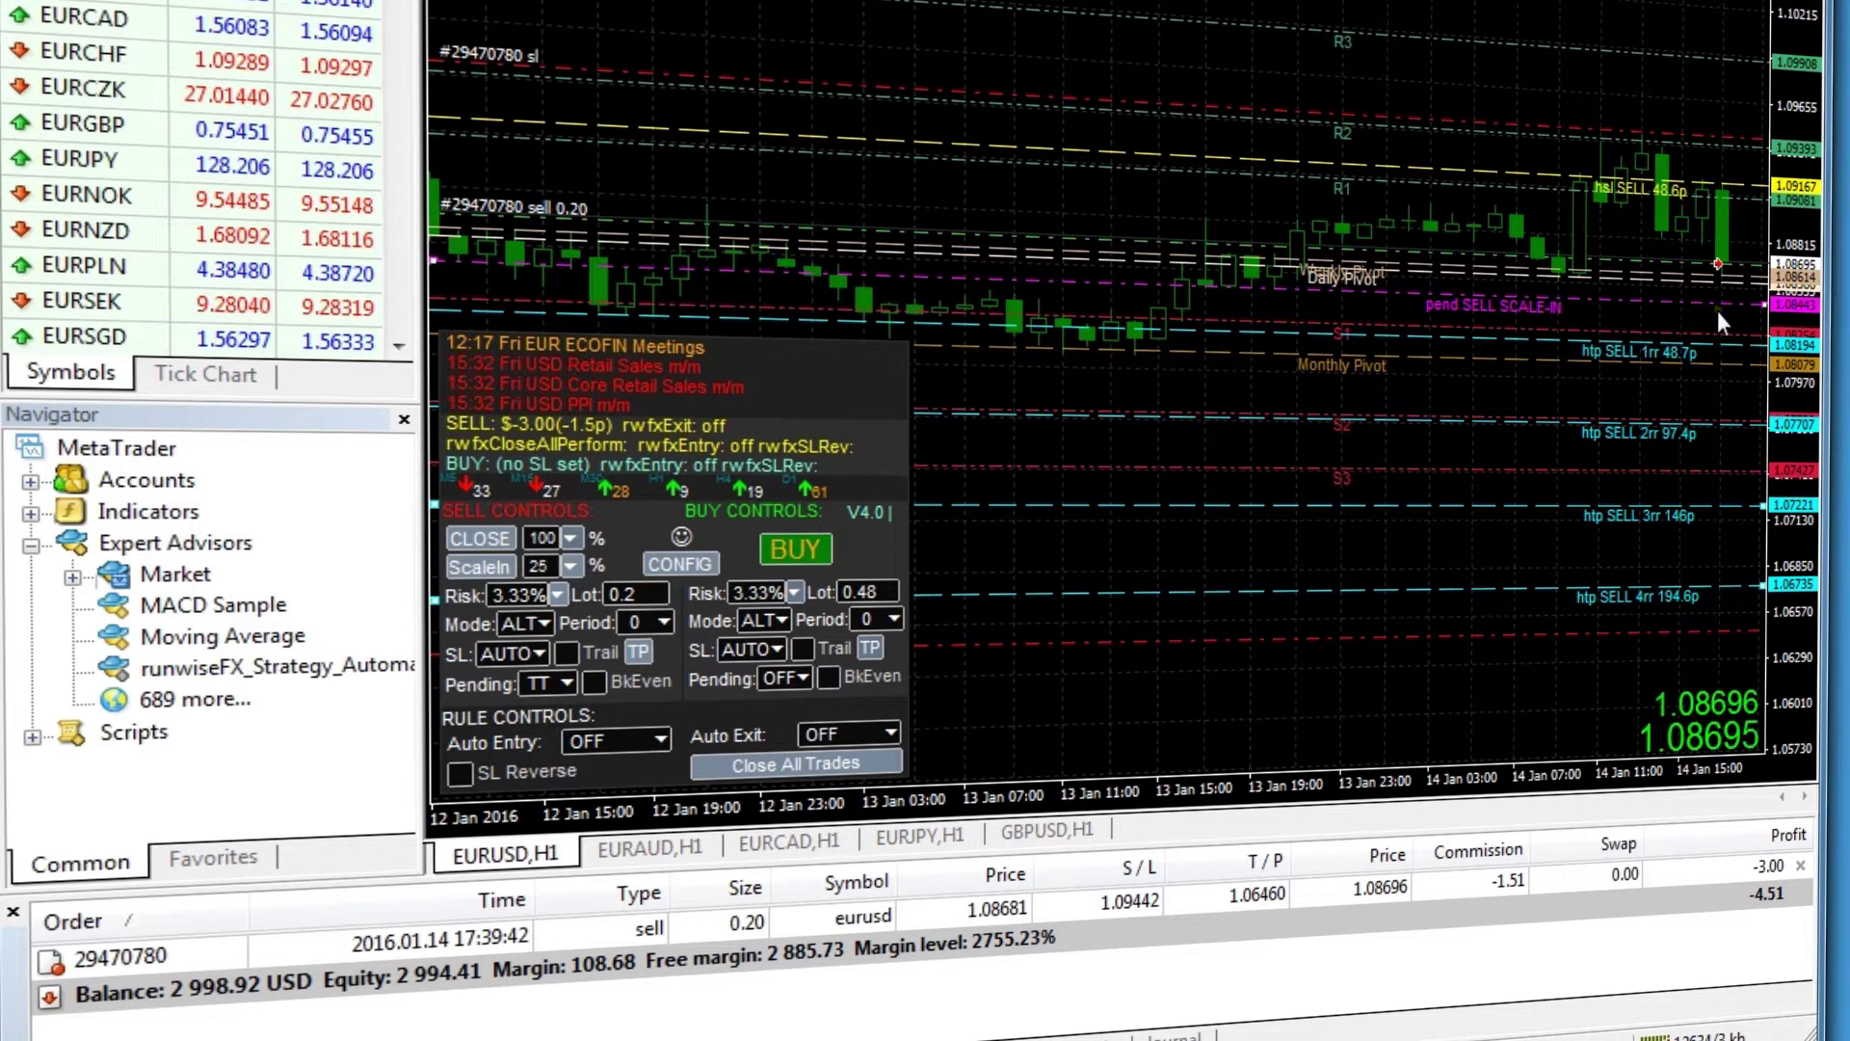
pyautogui.moveTo(1726, 308); pyautogui.dragTo(1721, 324)
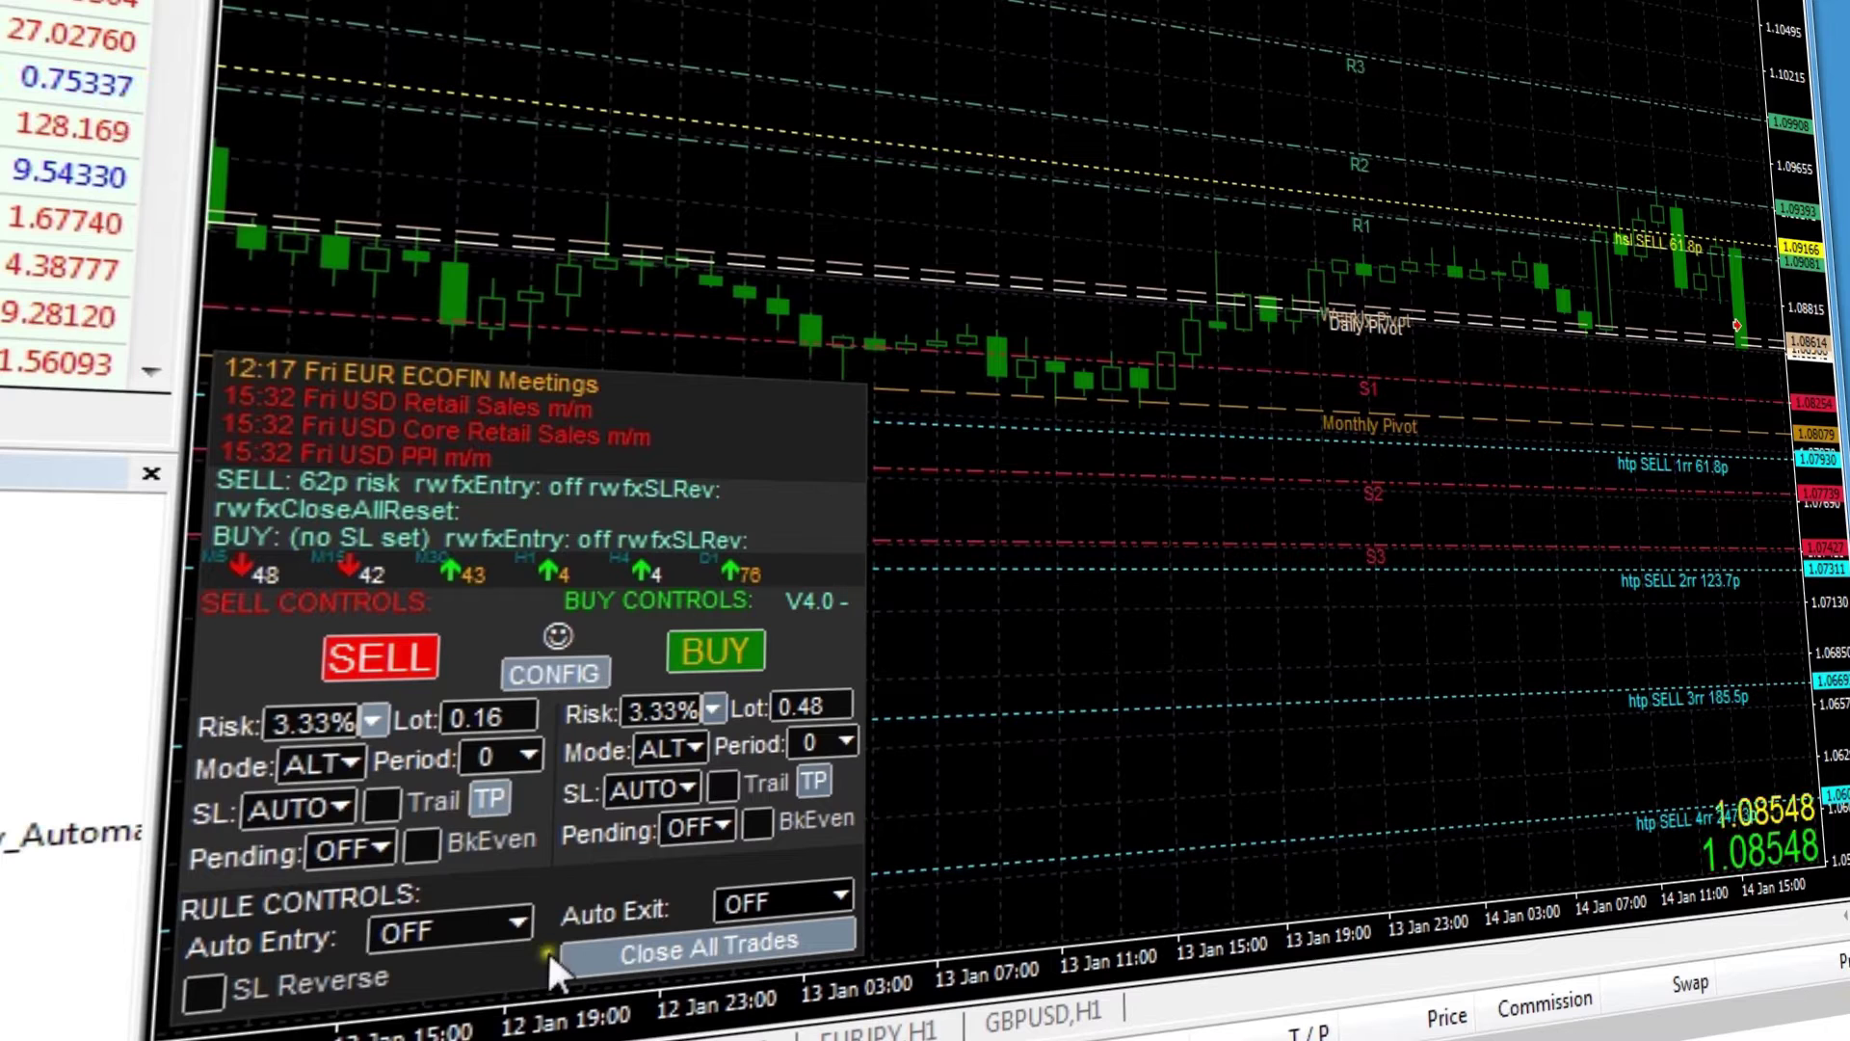
pyautogui.click(521, 923)
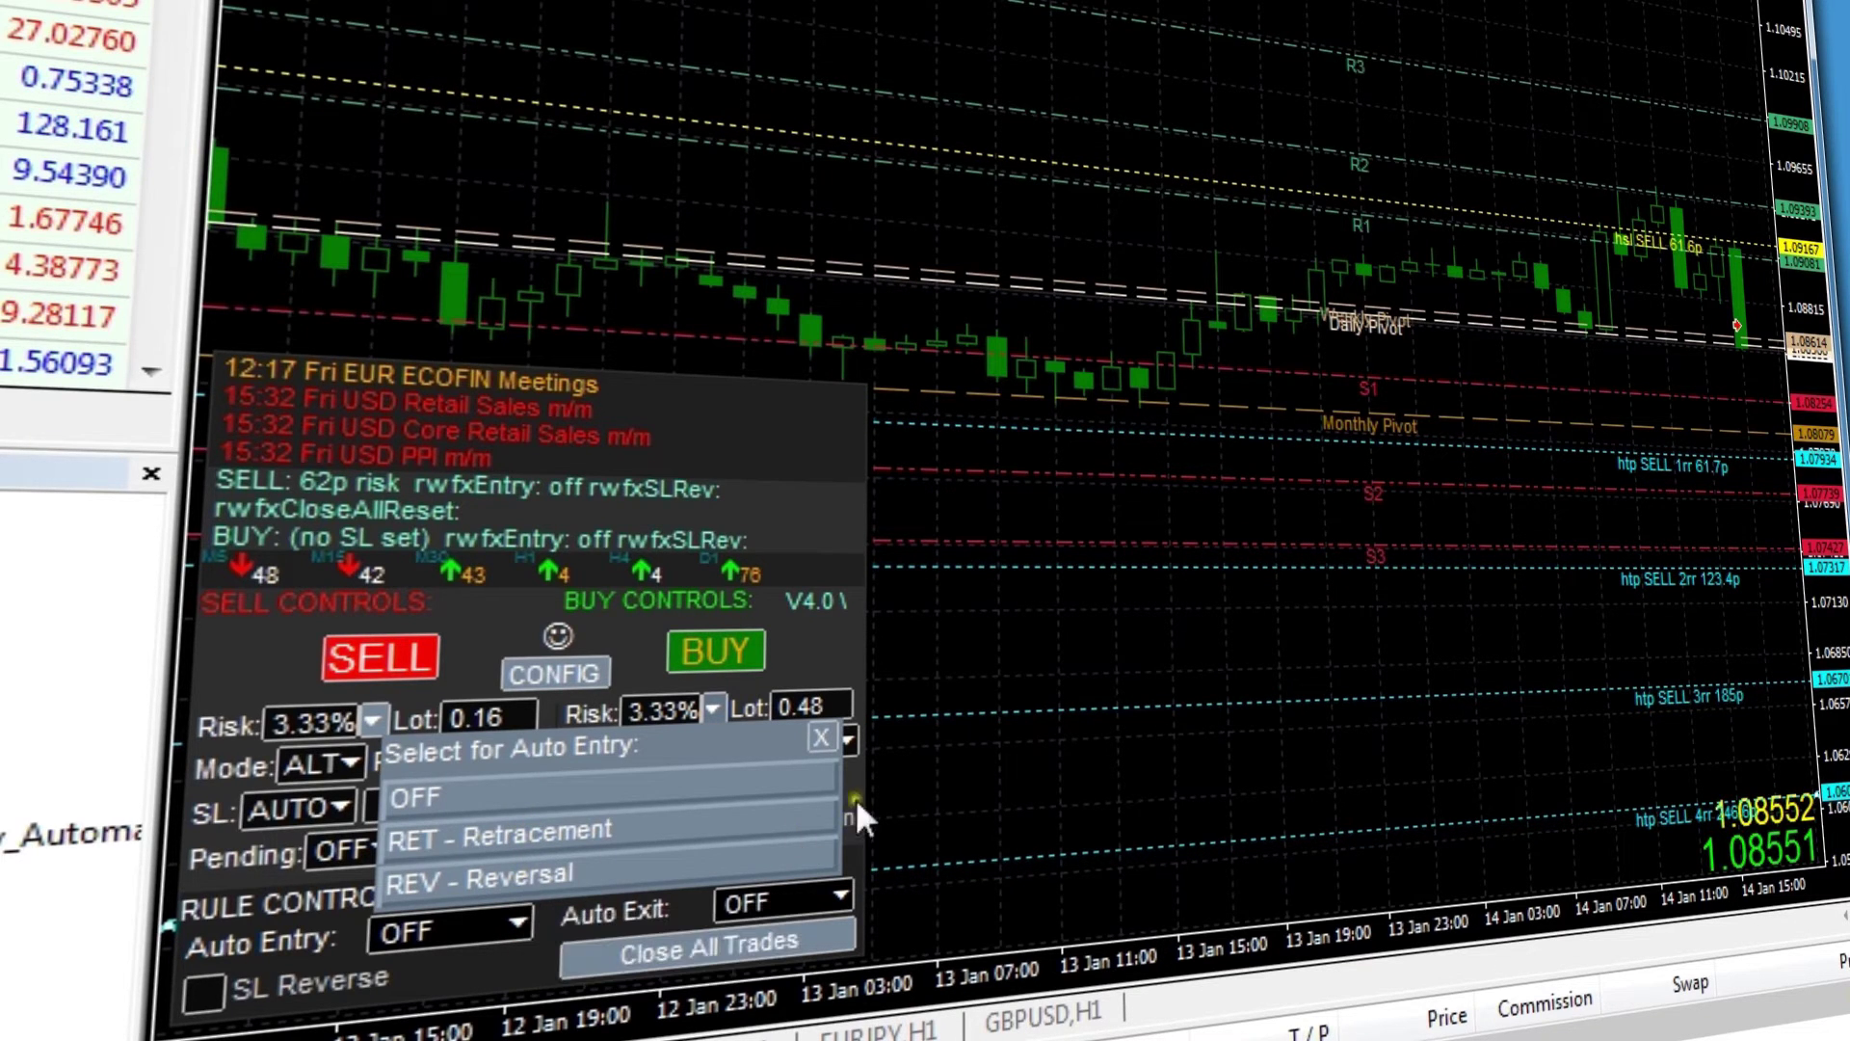
pyautogui.click(820, 739)
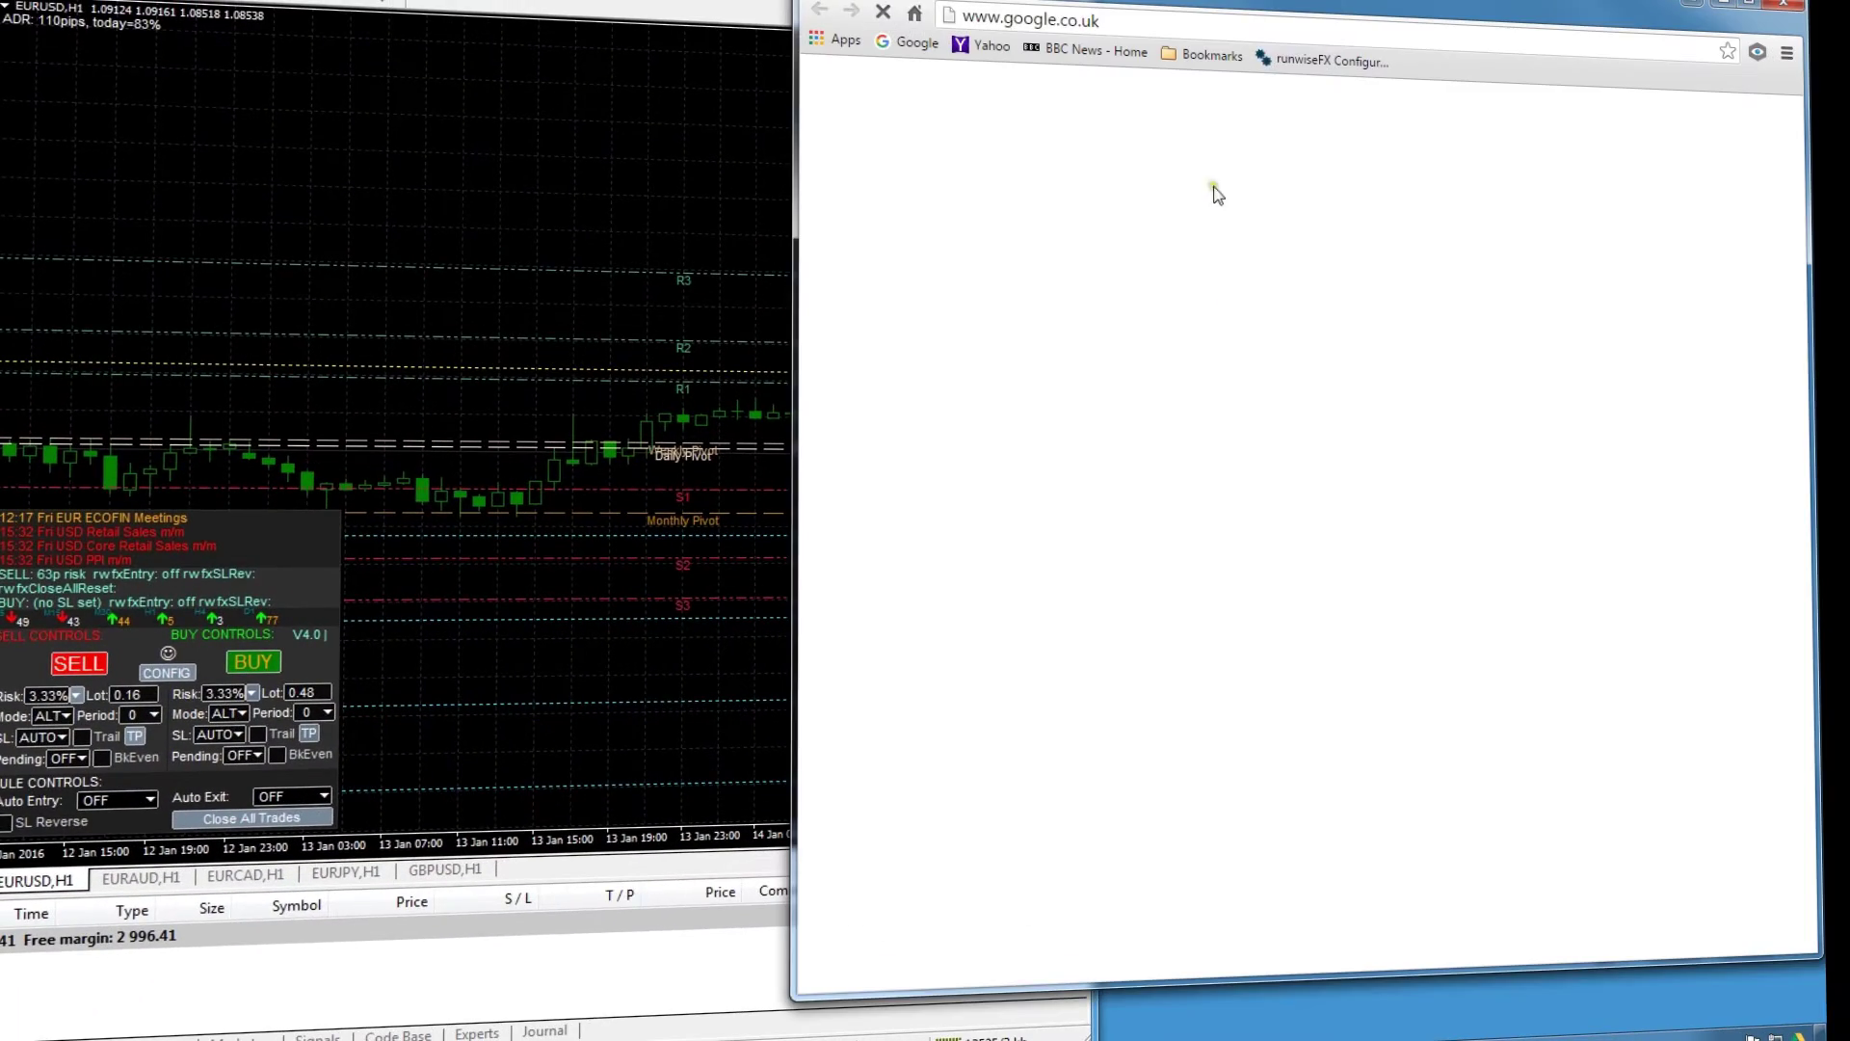
# Open runwisefx.com/csa from the bookmark and scroll through the Trading Rules Library quick-load codes.
pyautogui.click(1326, 60)
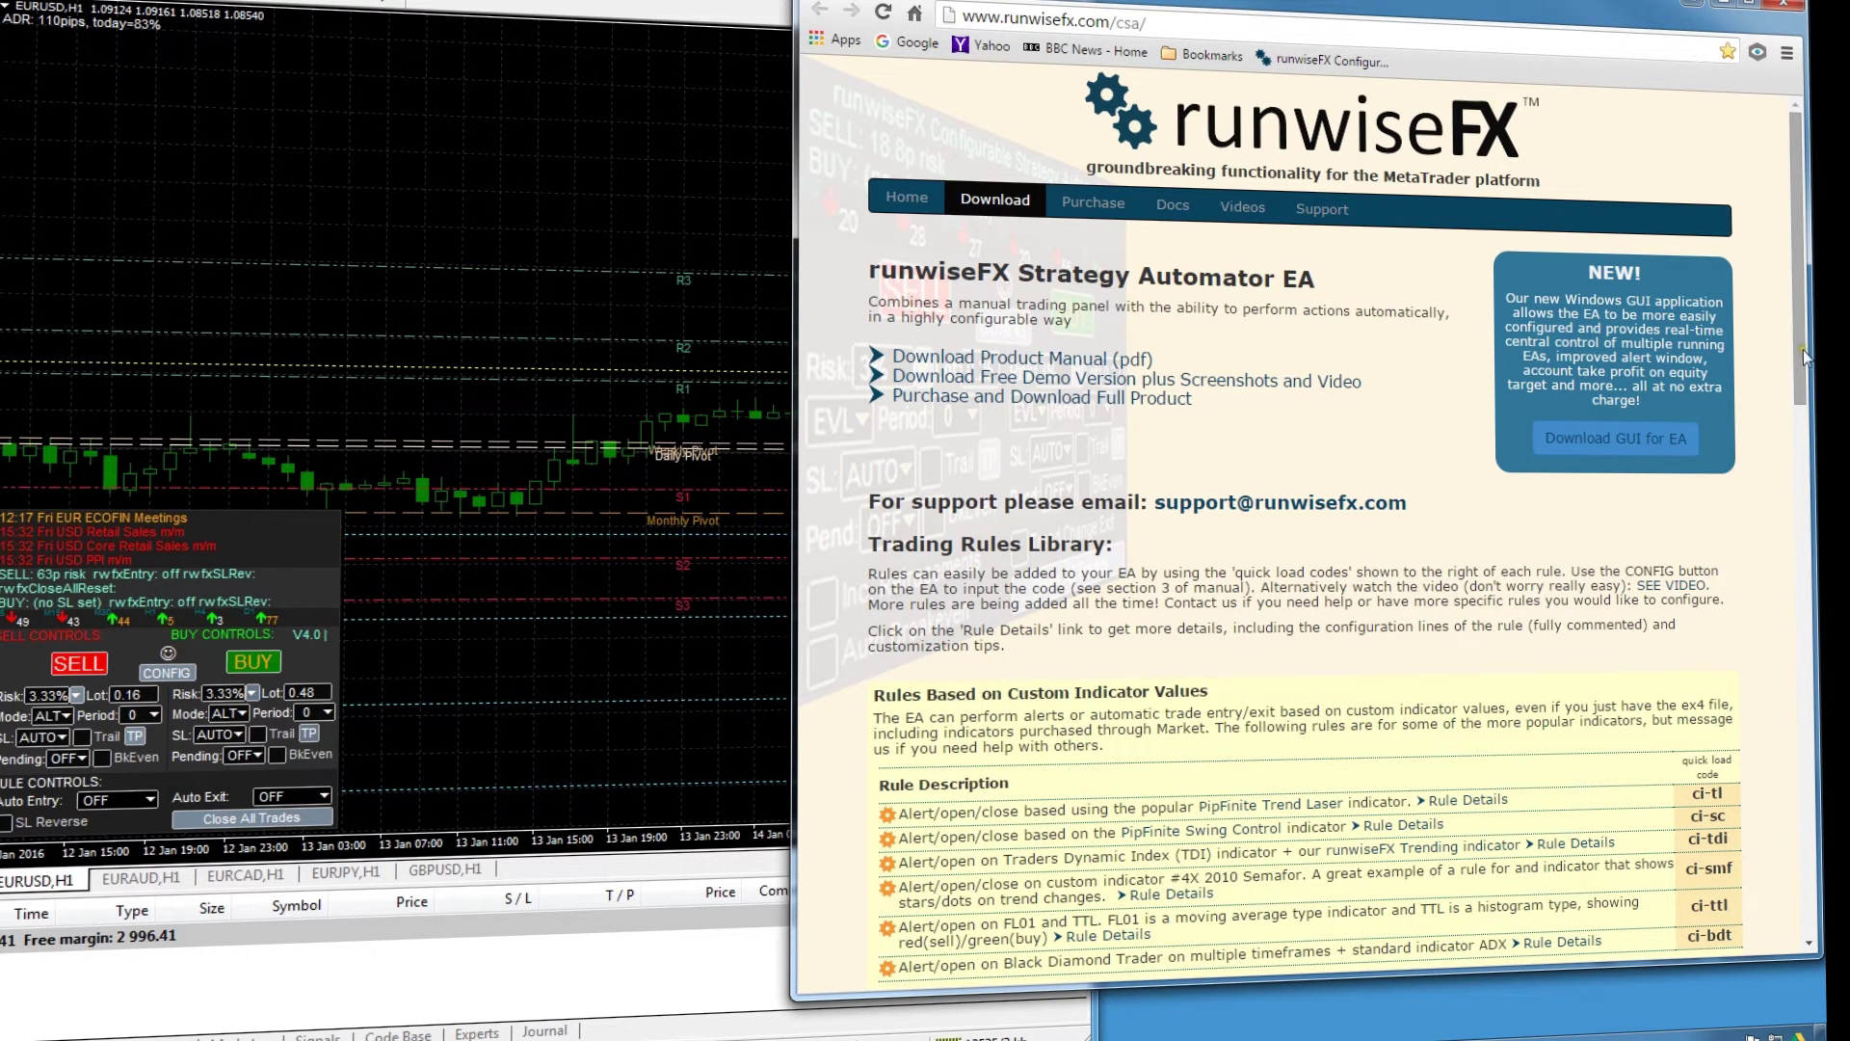
pyautogui.moveTo(1805, 357); pyautogui.dragTo(1813, 459)
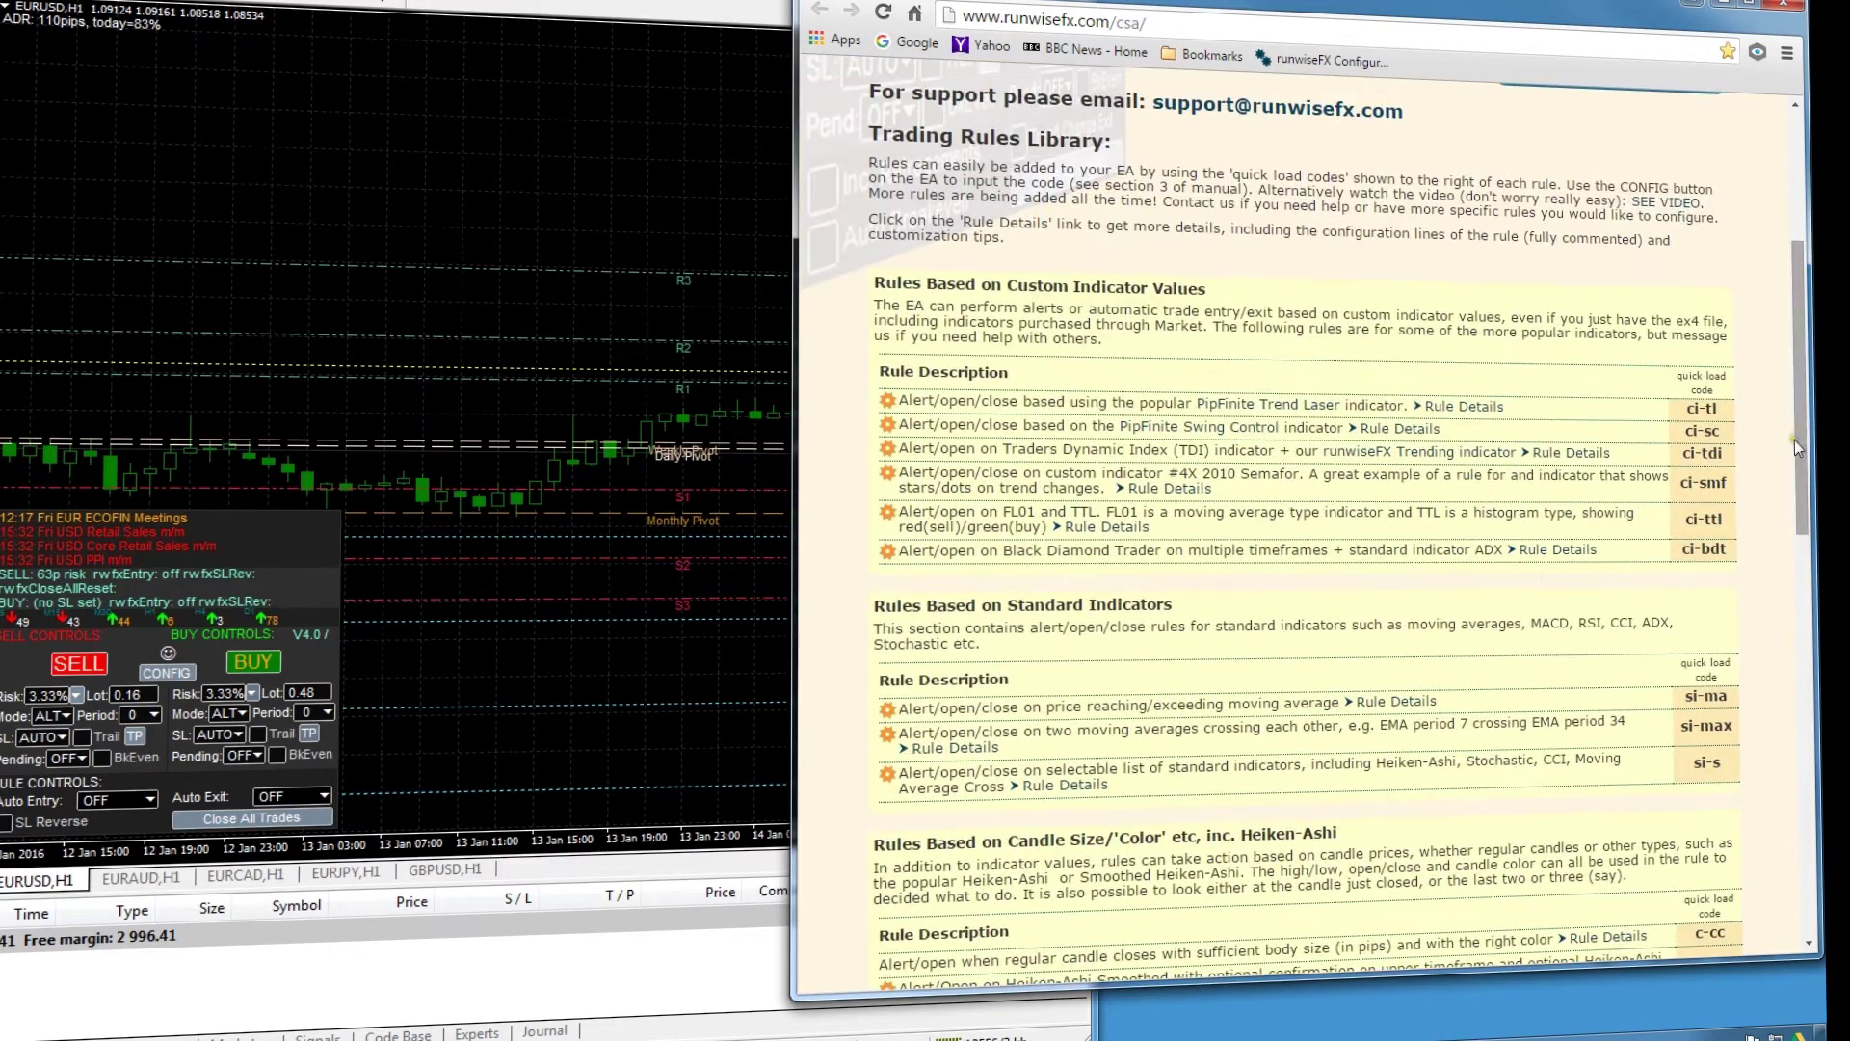
pyautogui.scroll(-6, 1742, 629)
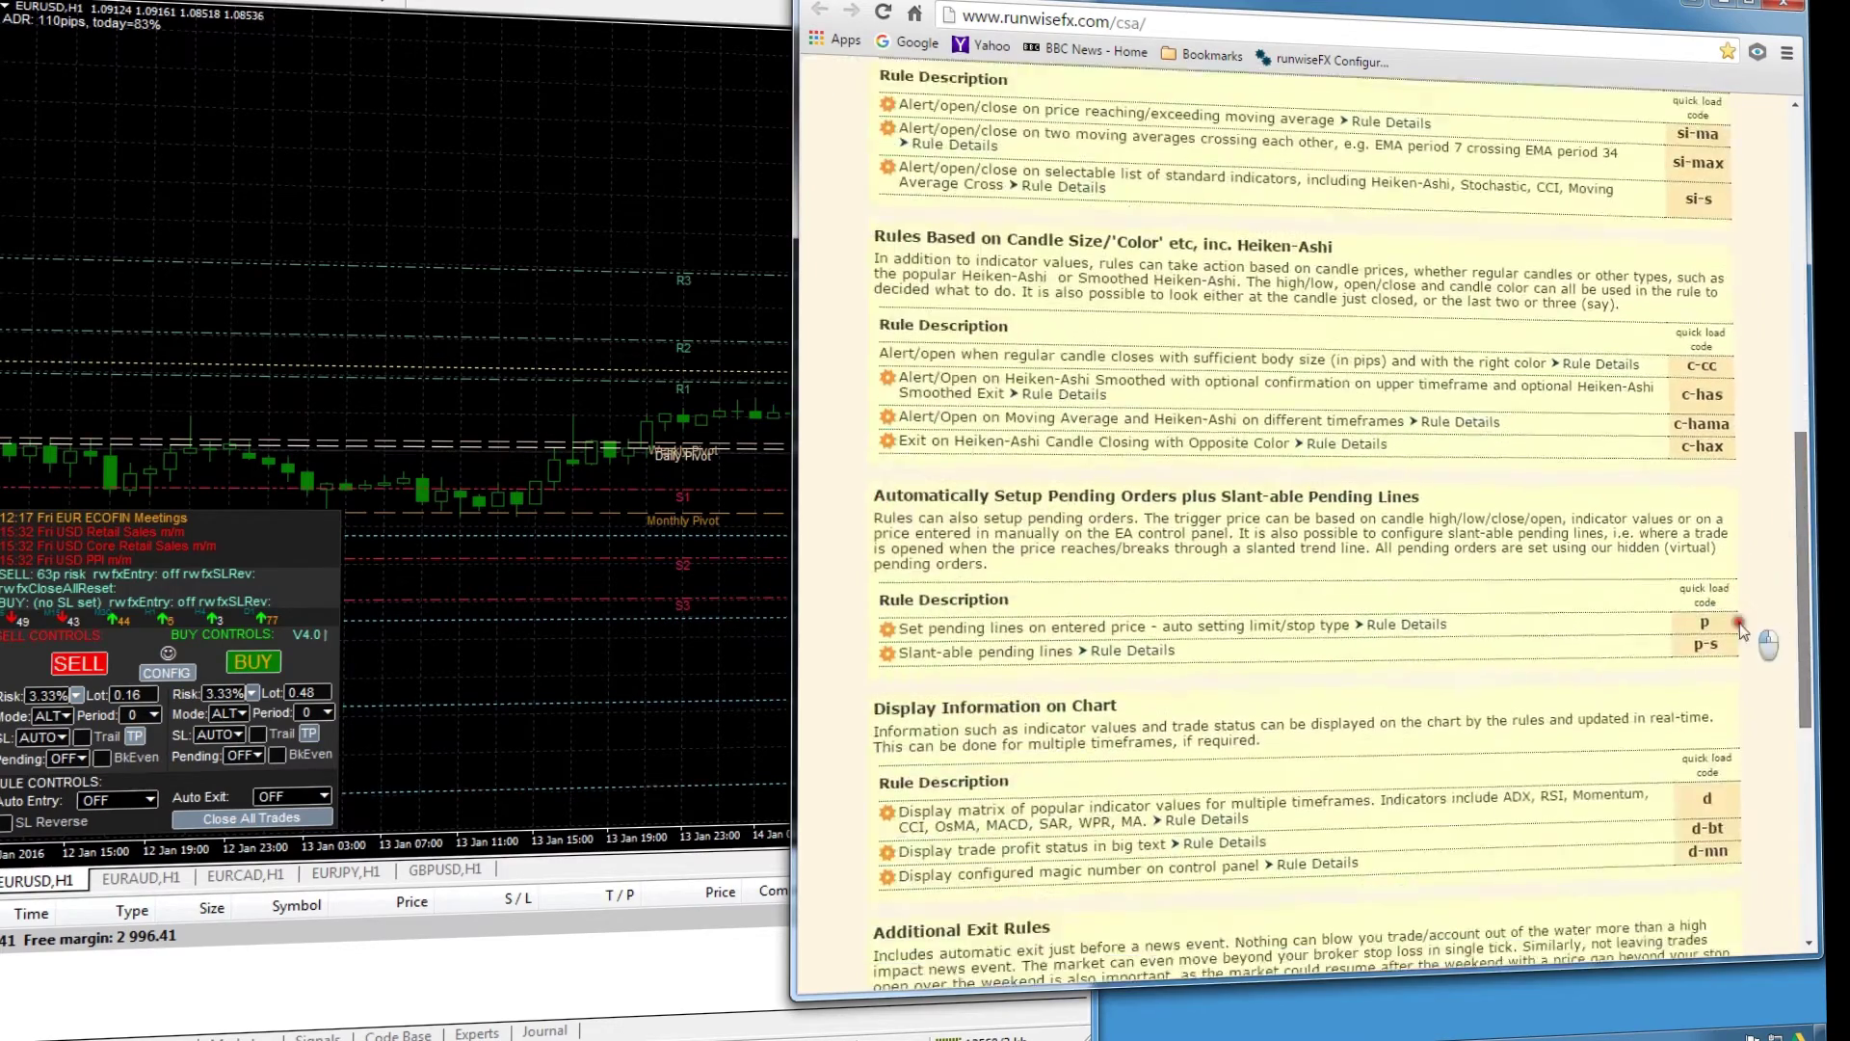
pyautogui.scroll(-2, 1743, 628)
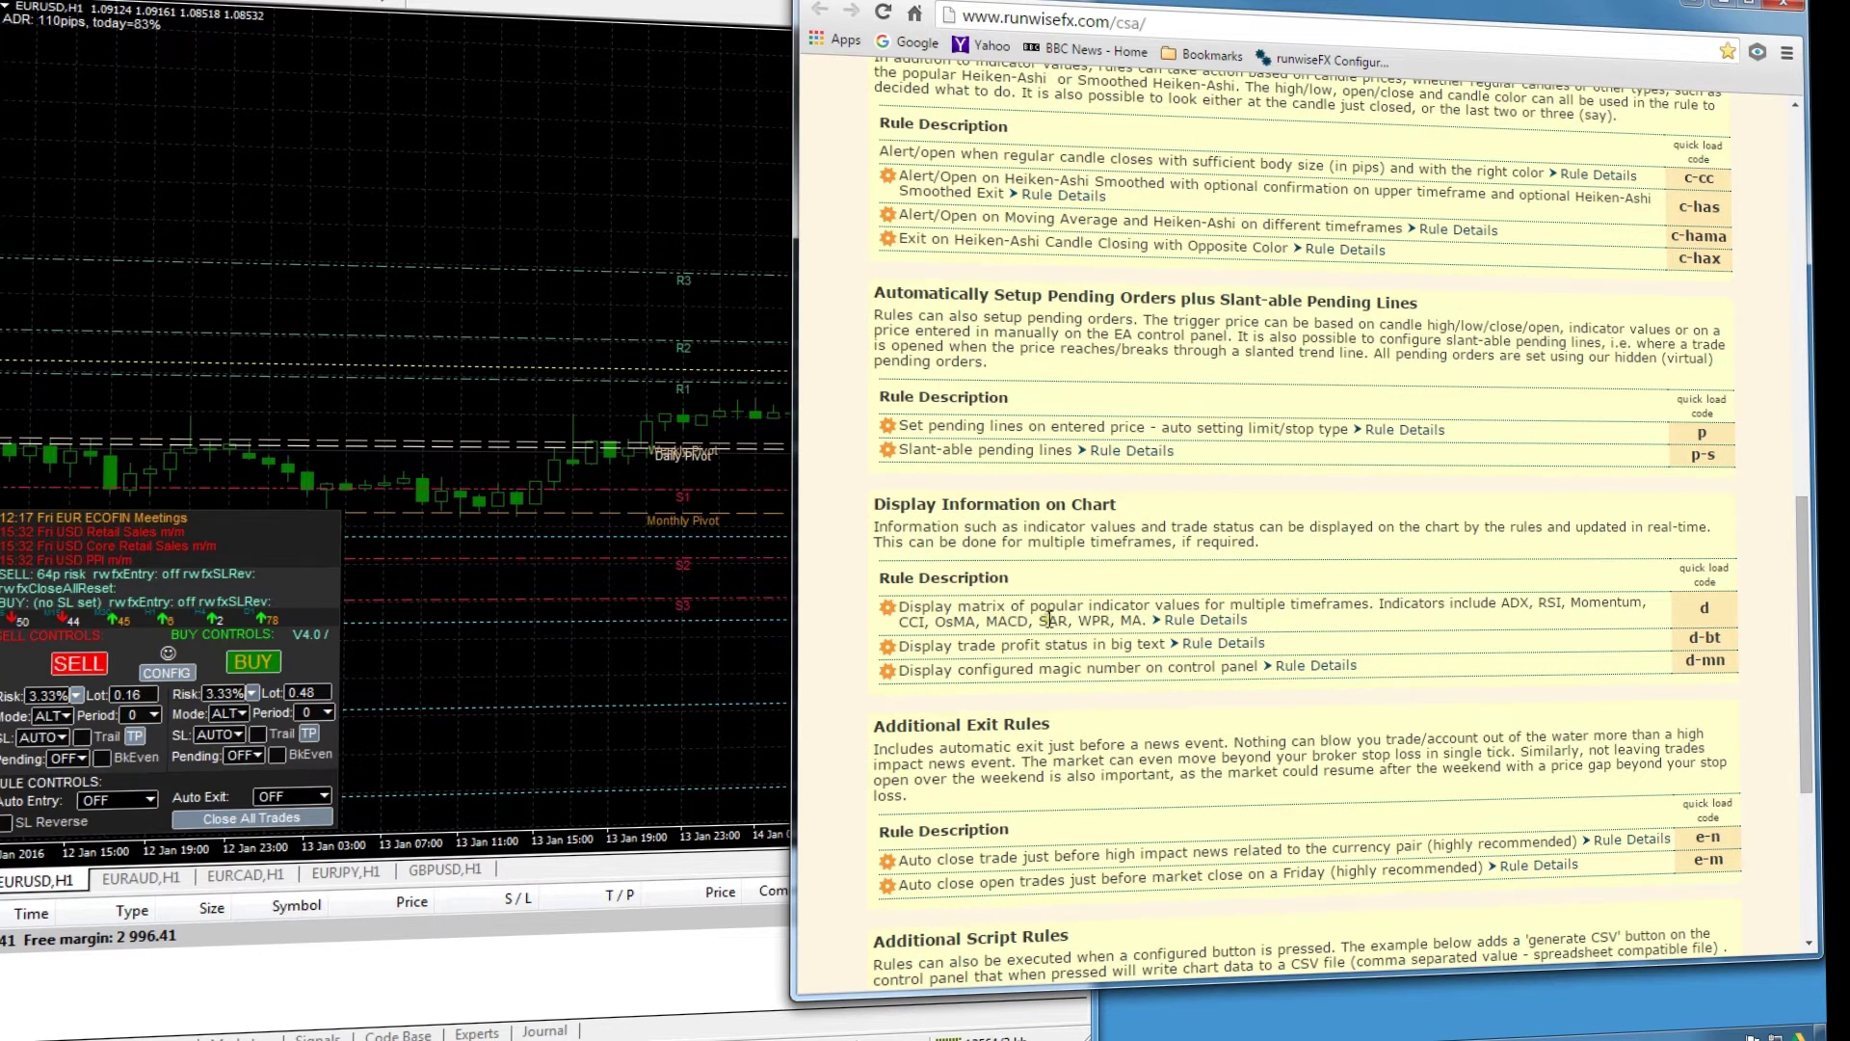
# Verify automated trading and runwisefx.com WebRequest in Expert Advisors options, cancel, and return to the browser.
pyautogui.click(435, 205)
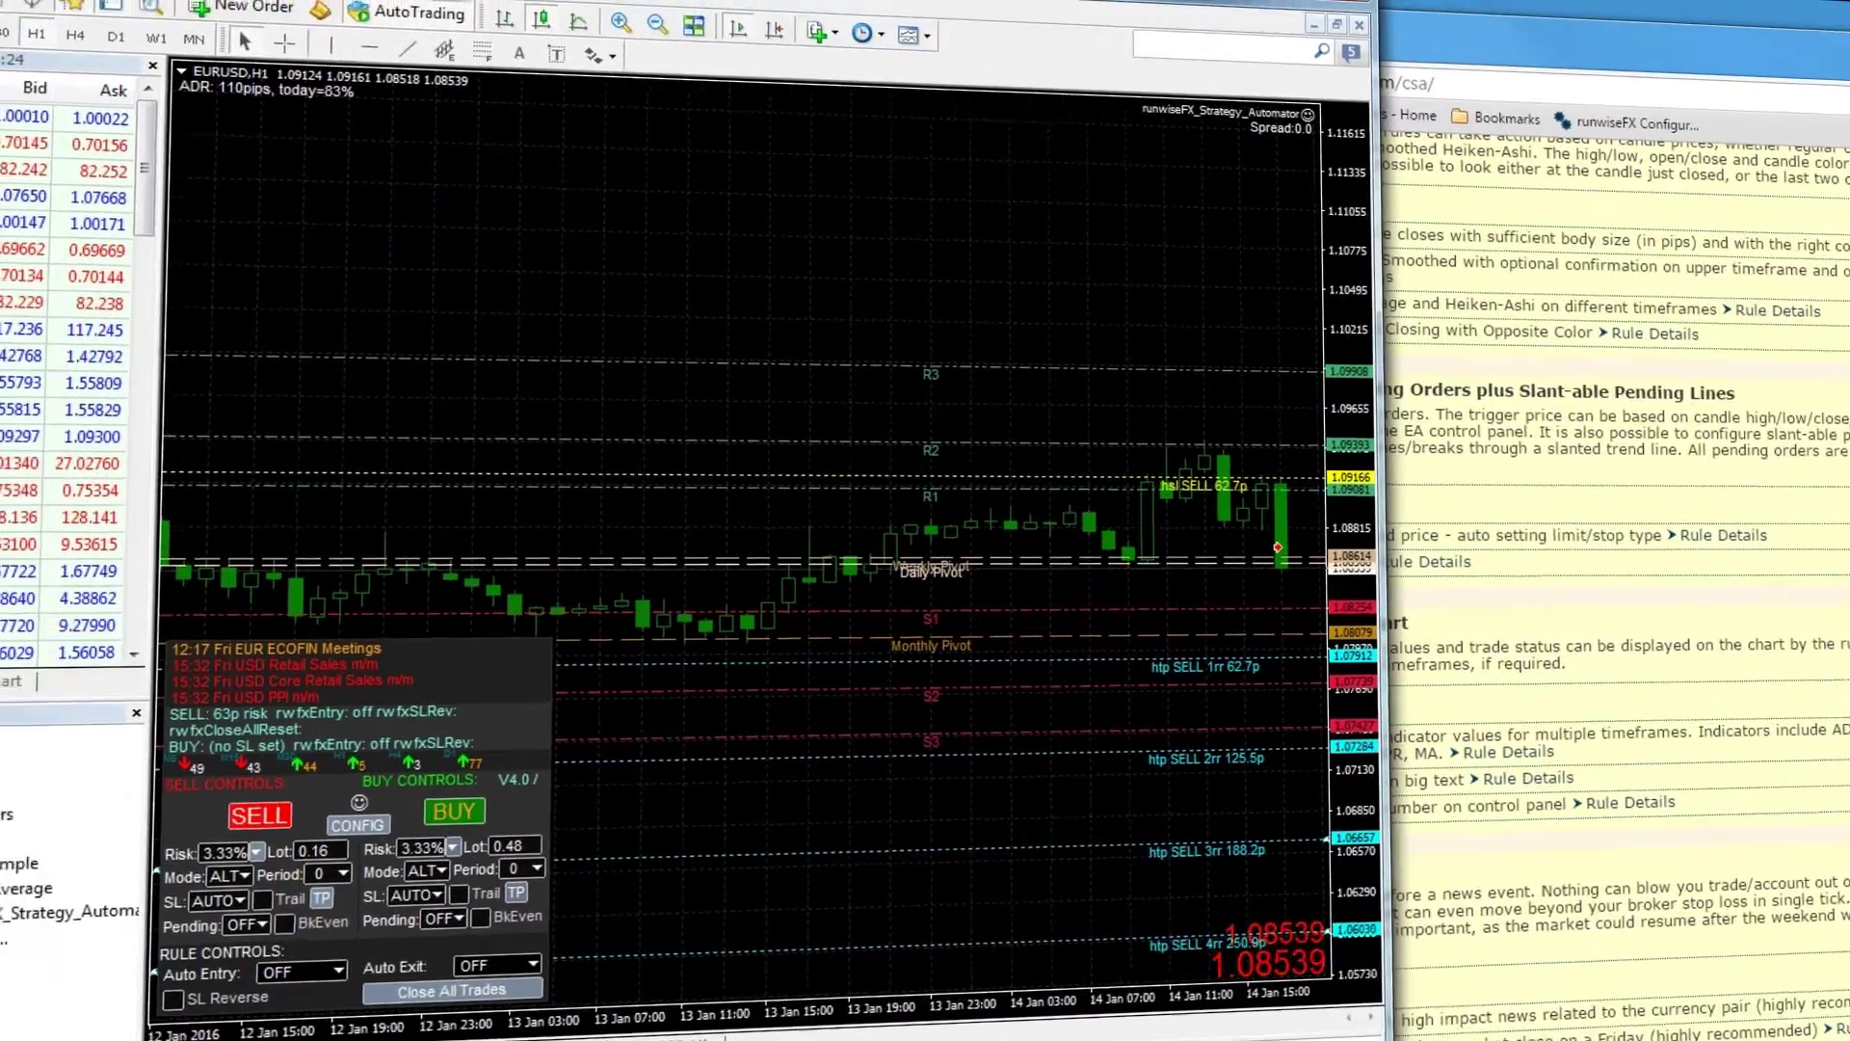
pyautogui.click(294, 12)
pyautogui.click(390, 210)
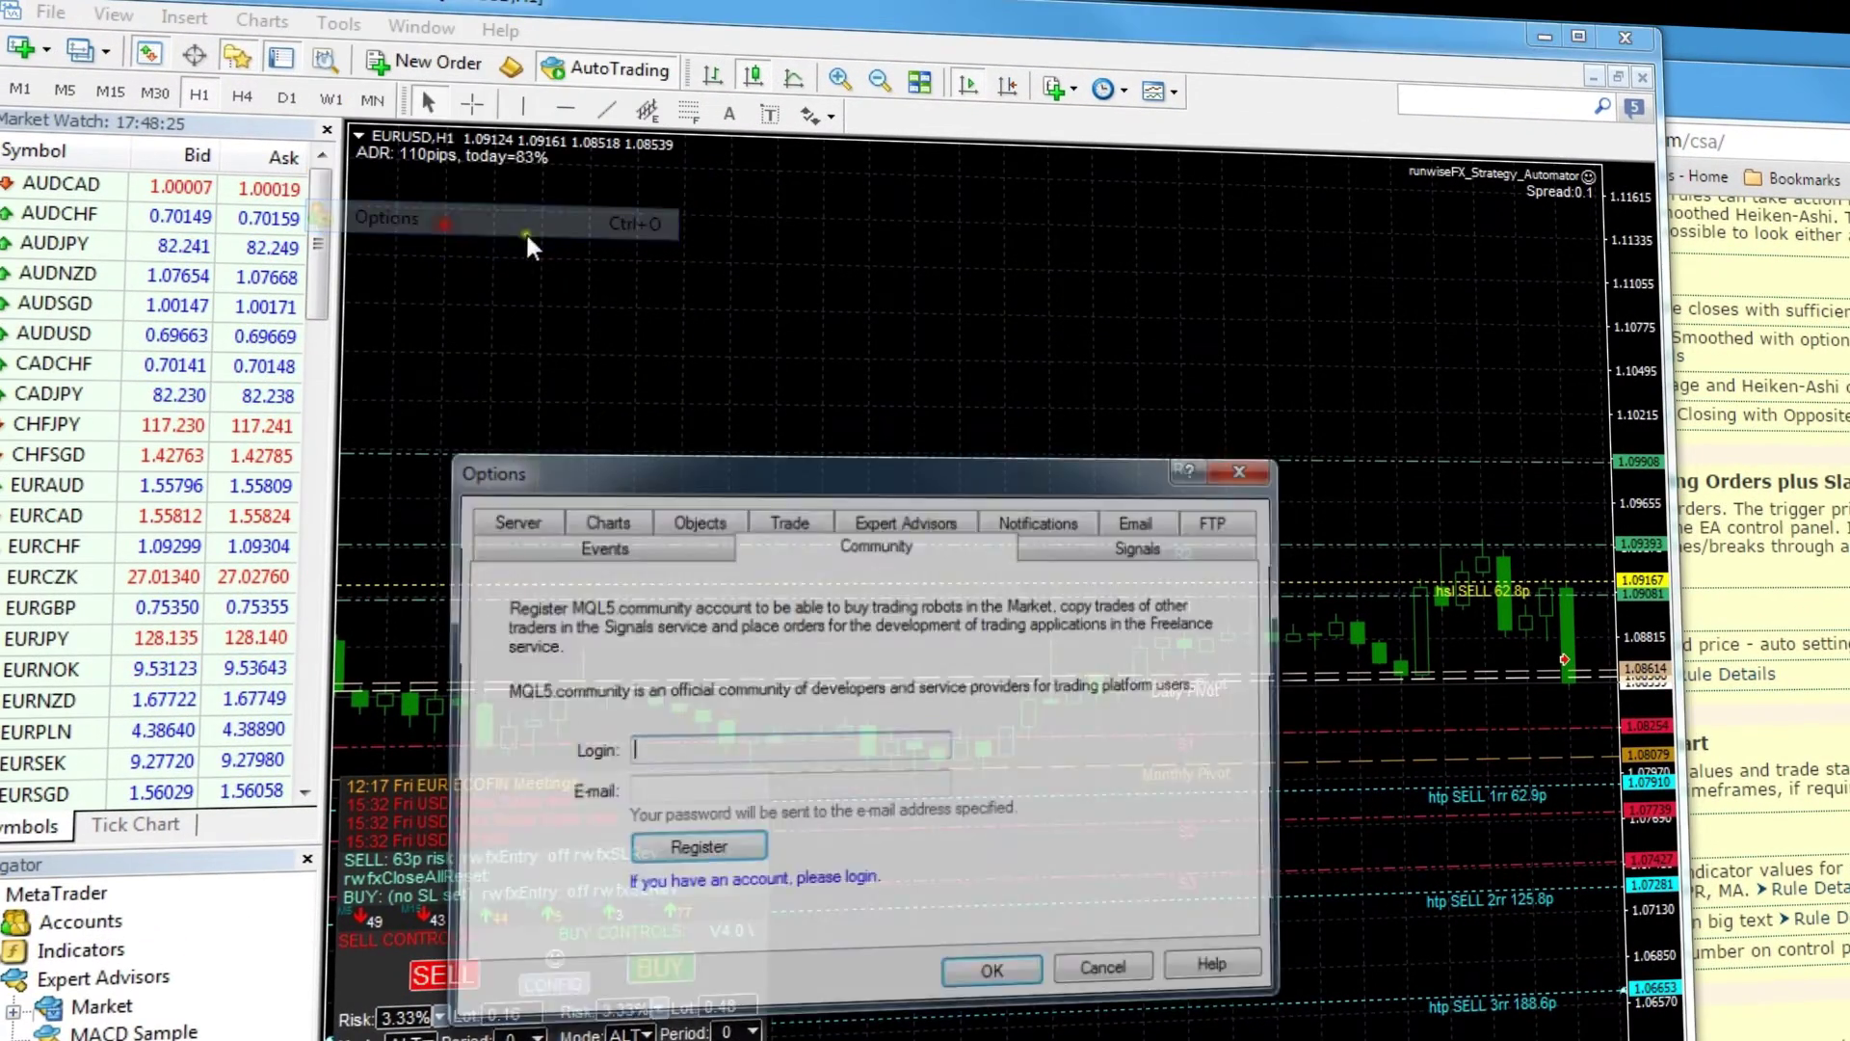
pyautogui.click(854, 500)
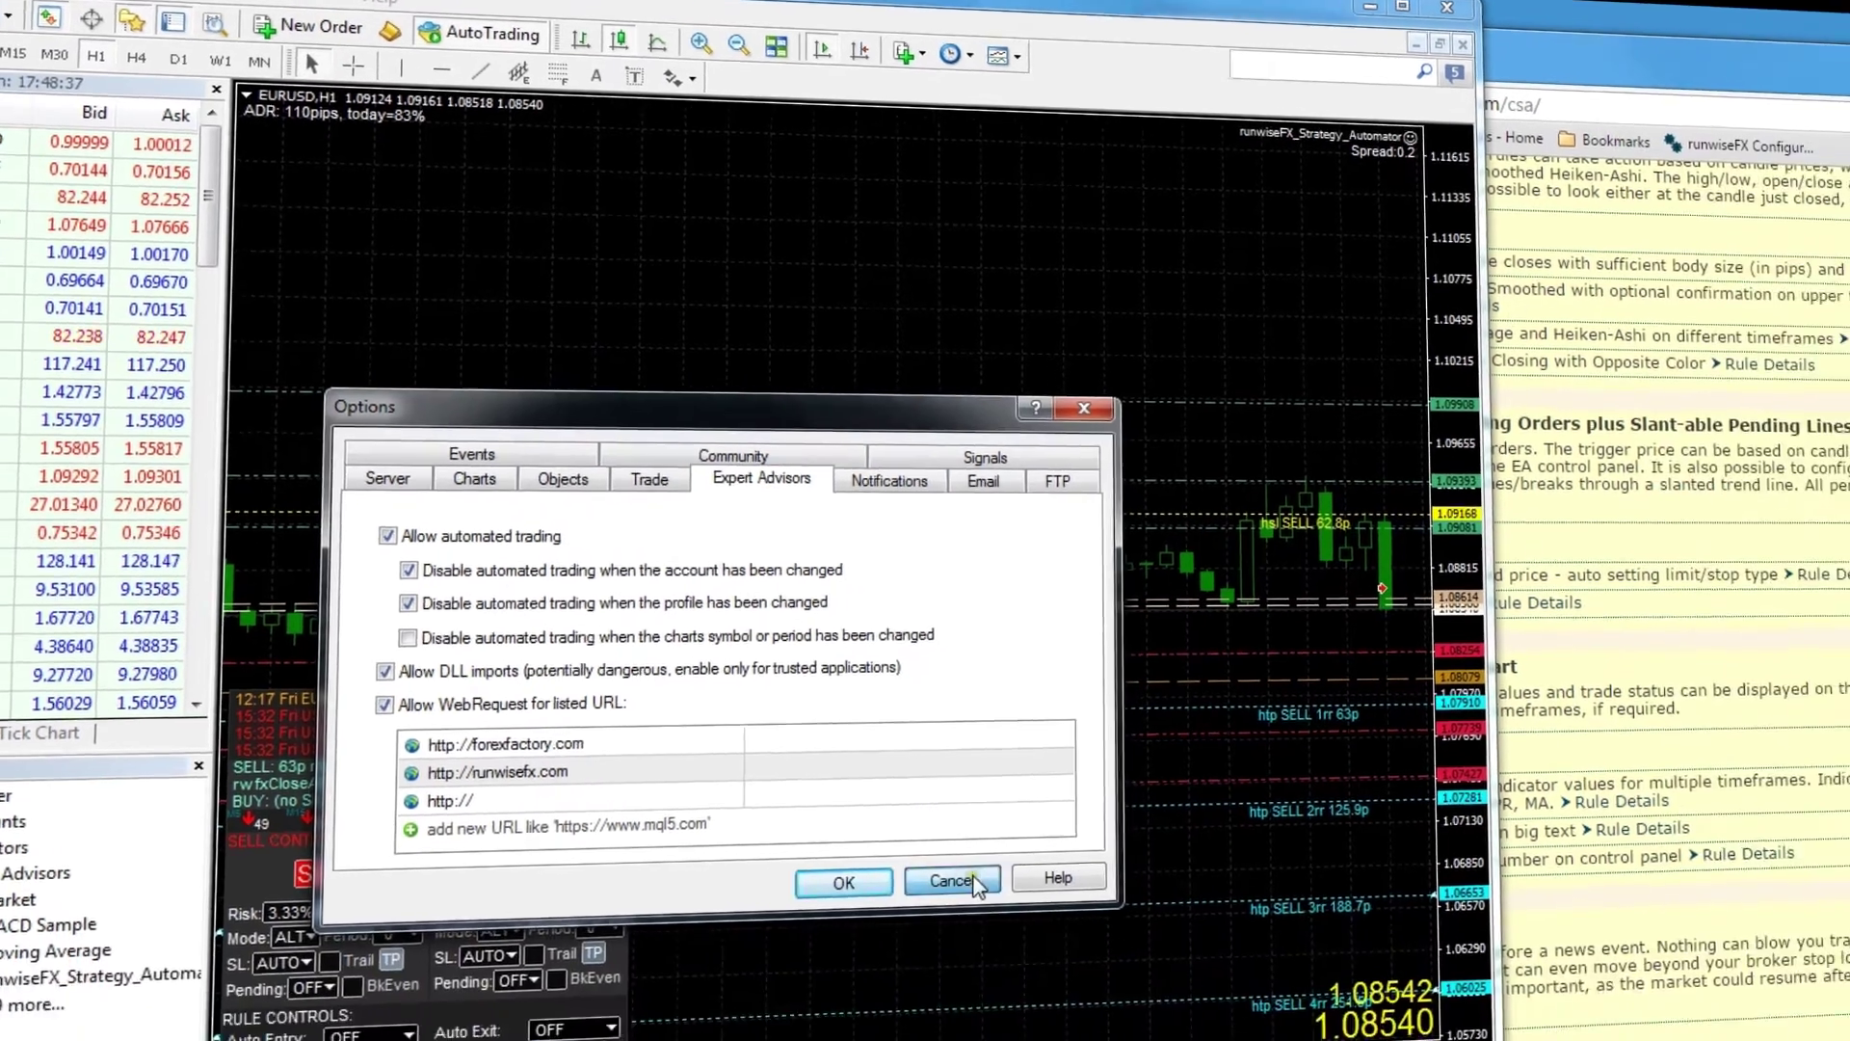
pyautogui.click(996, 981)
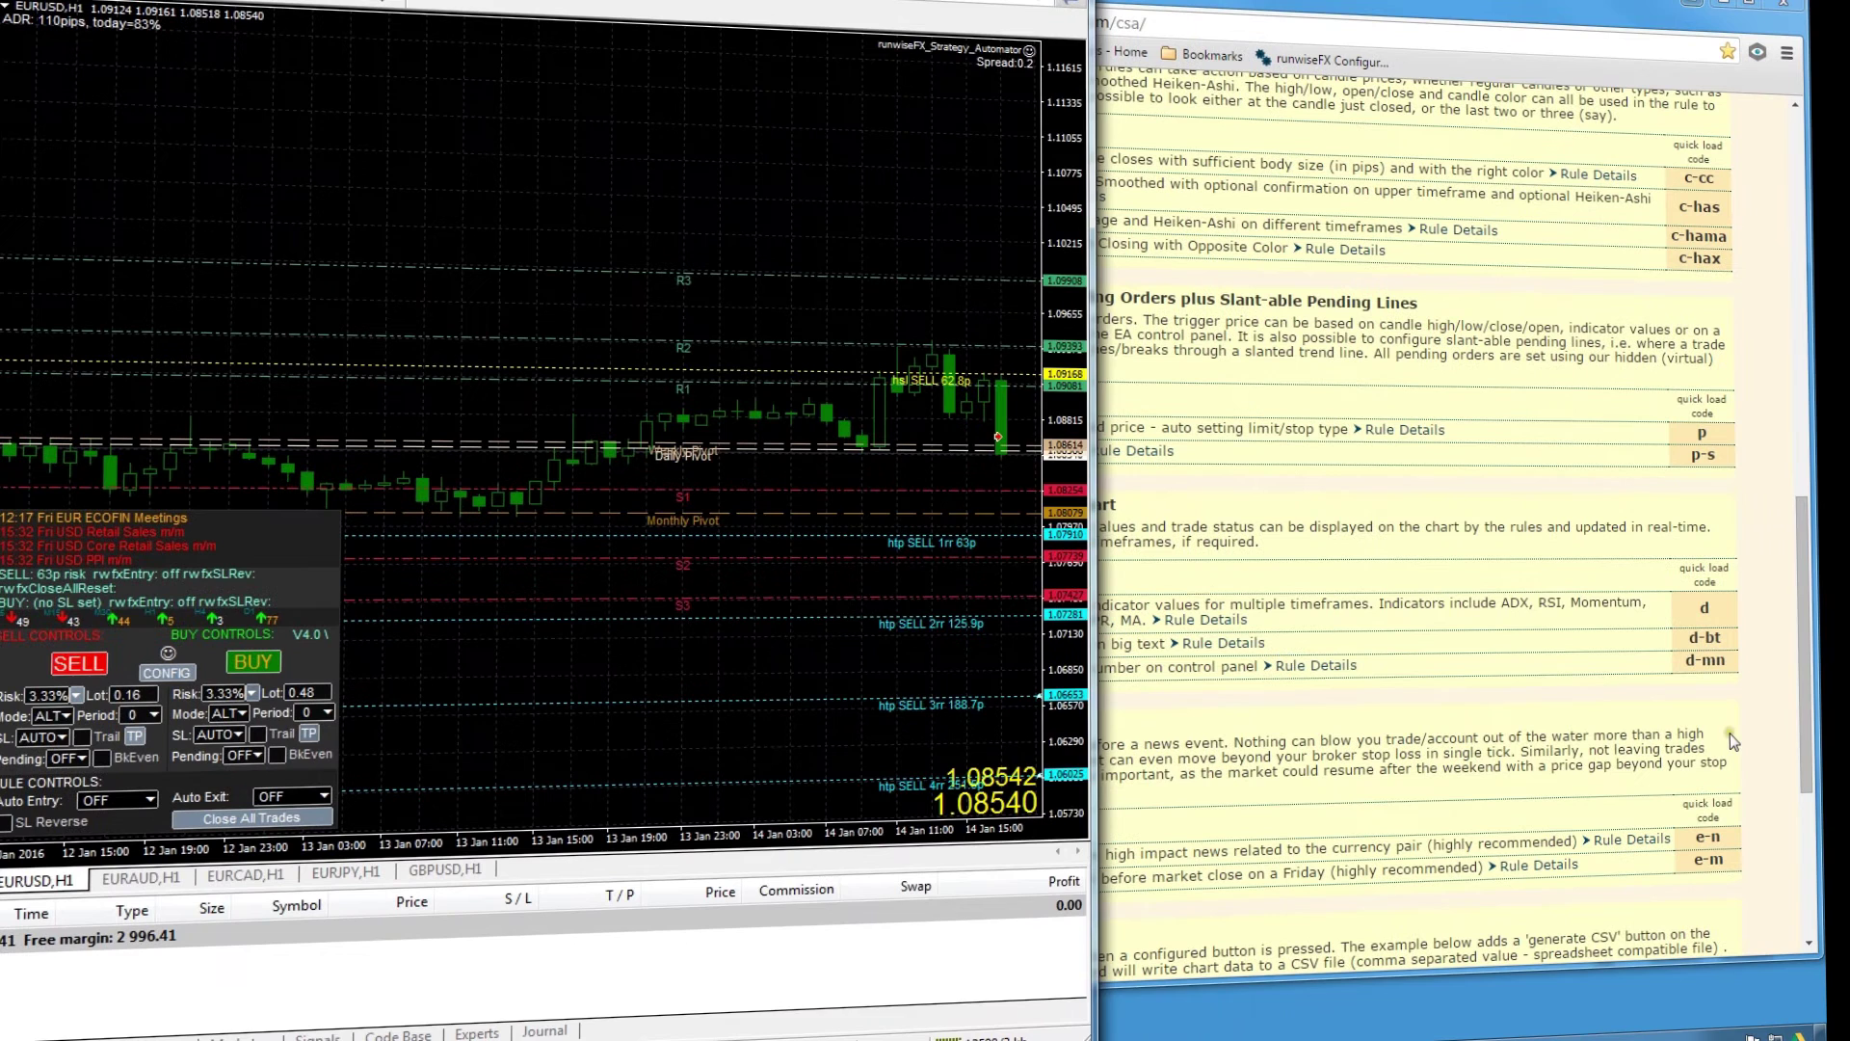
pyautogui.click(1771, 615)
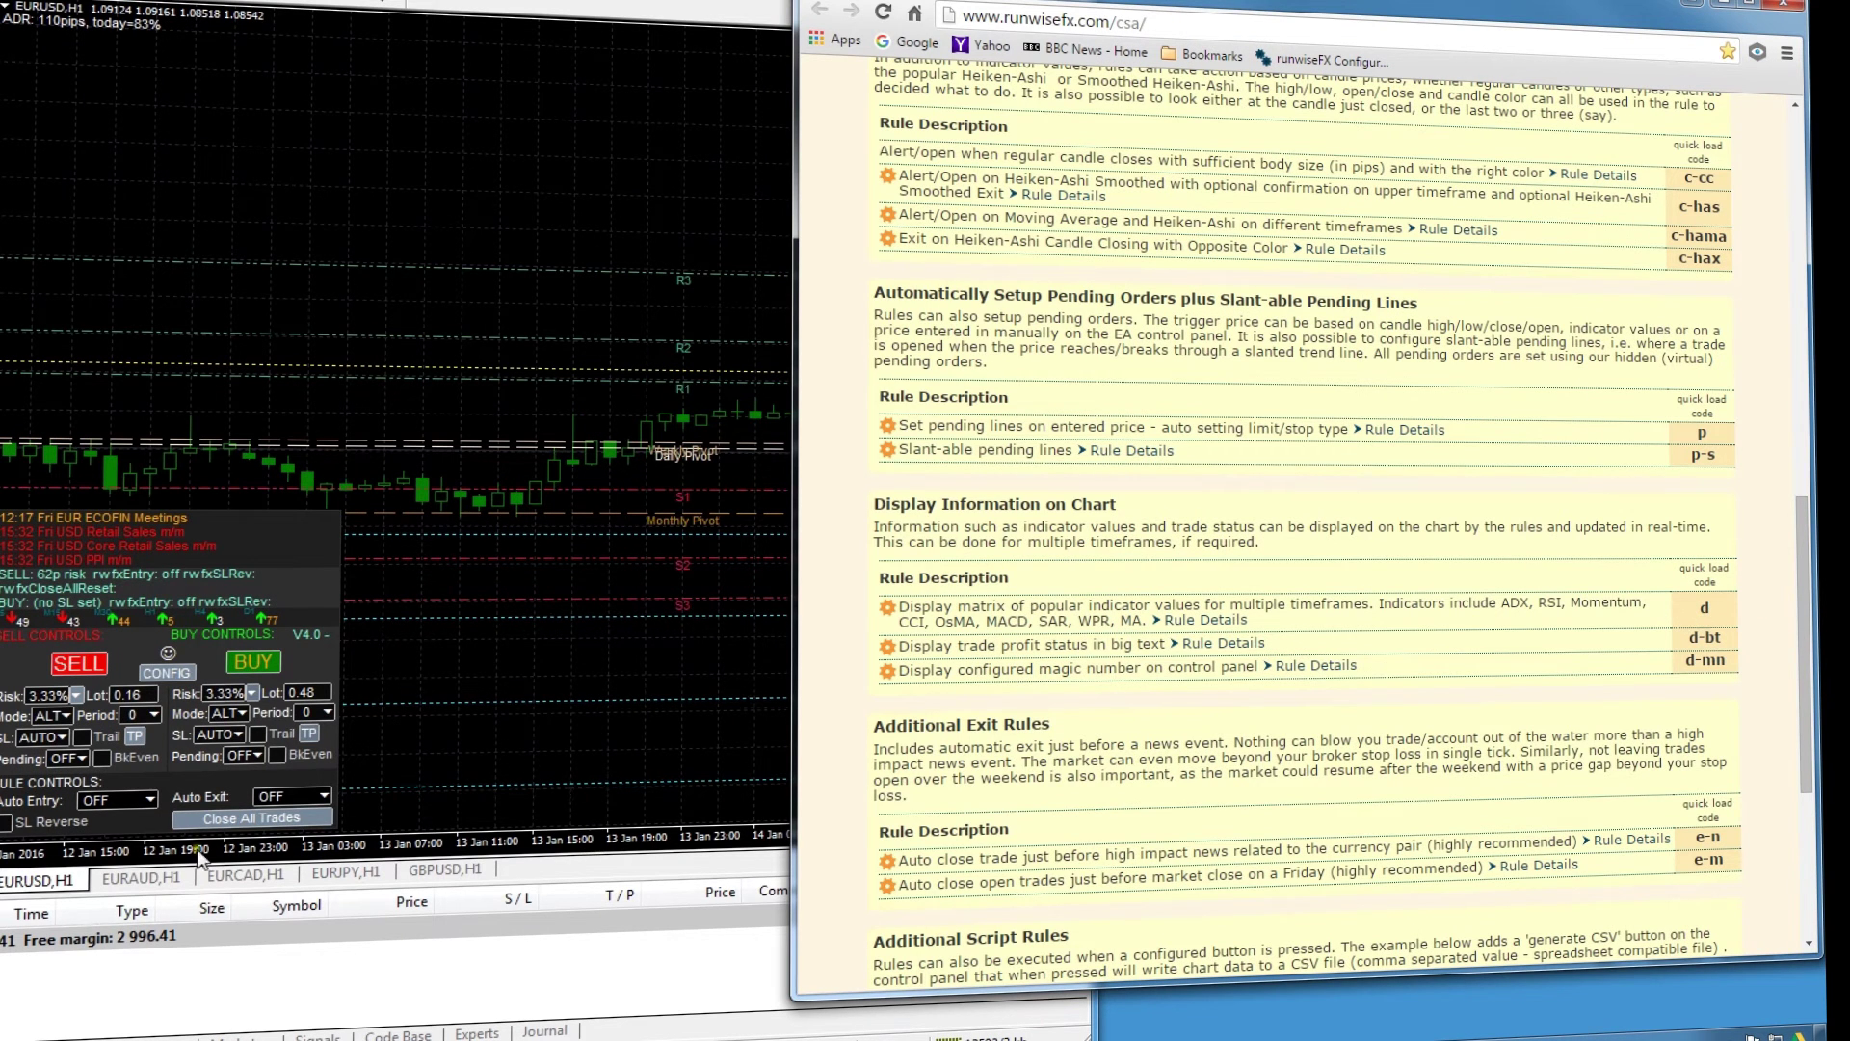
# Download and confirm quick-load code d from the EA's CONFIG panel.
pyautogui.click(171, 669)
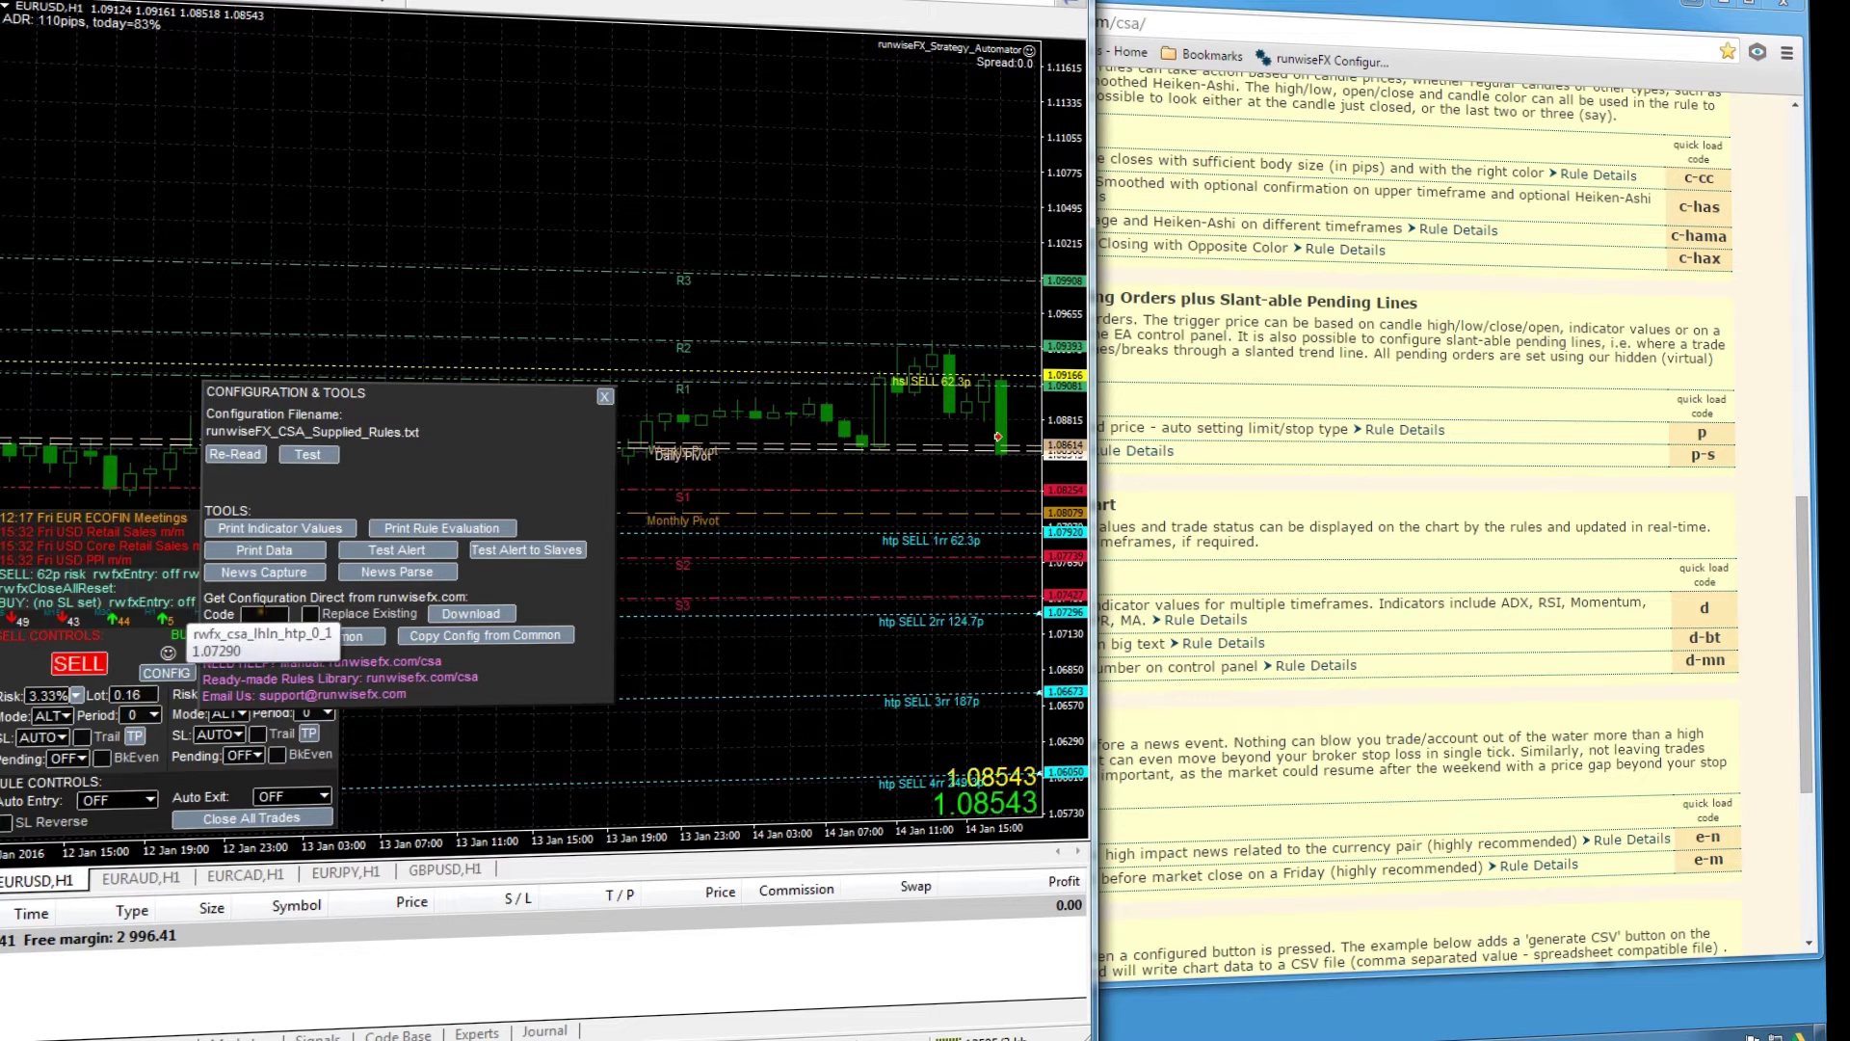
pyautogui.click(472, 614)
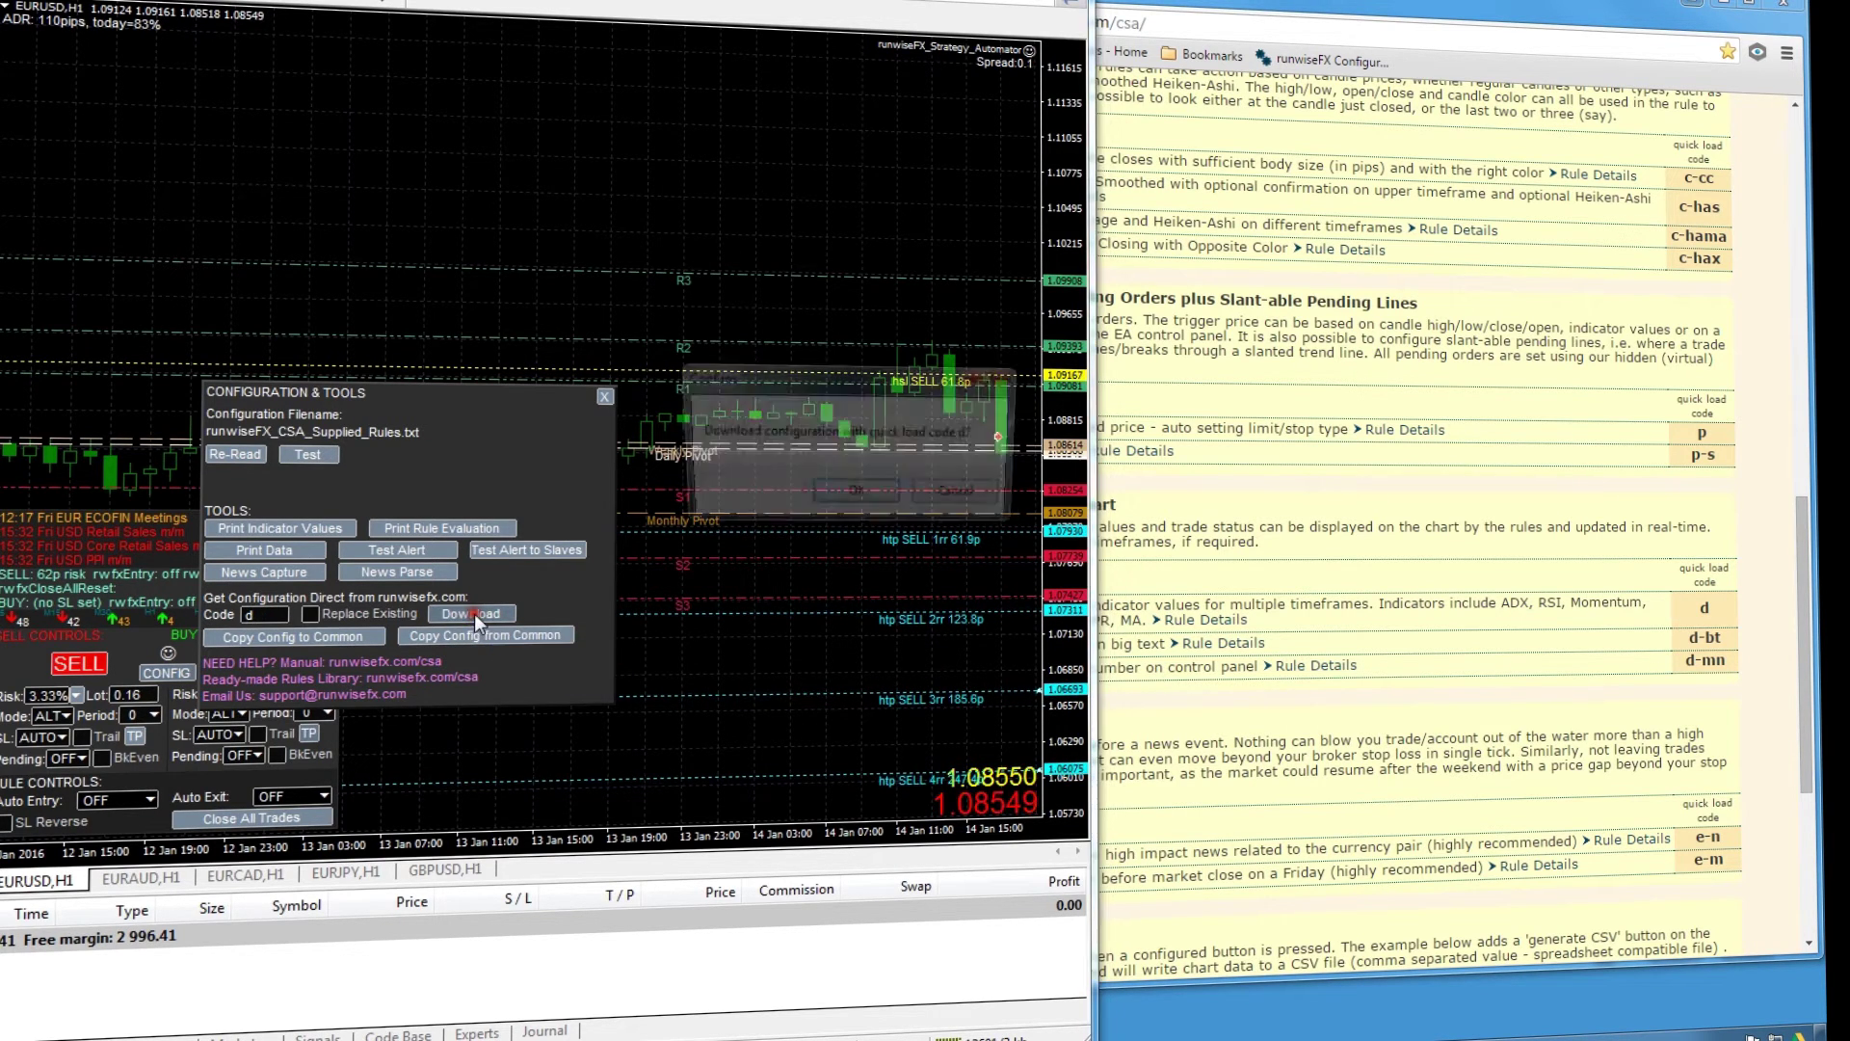
pyautogui.click(850, 497)
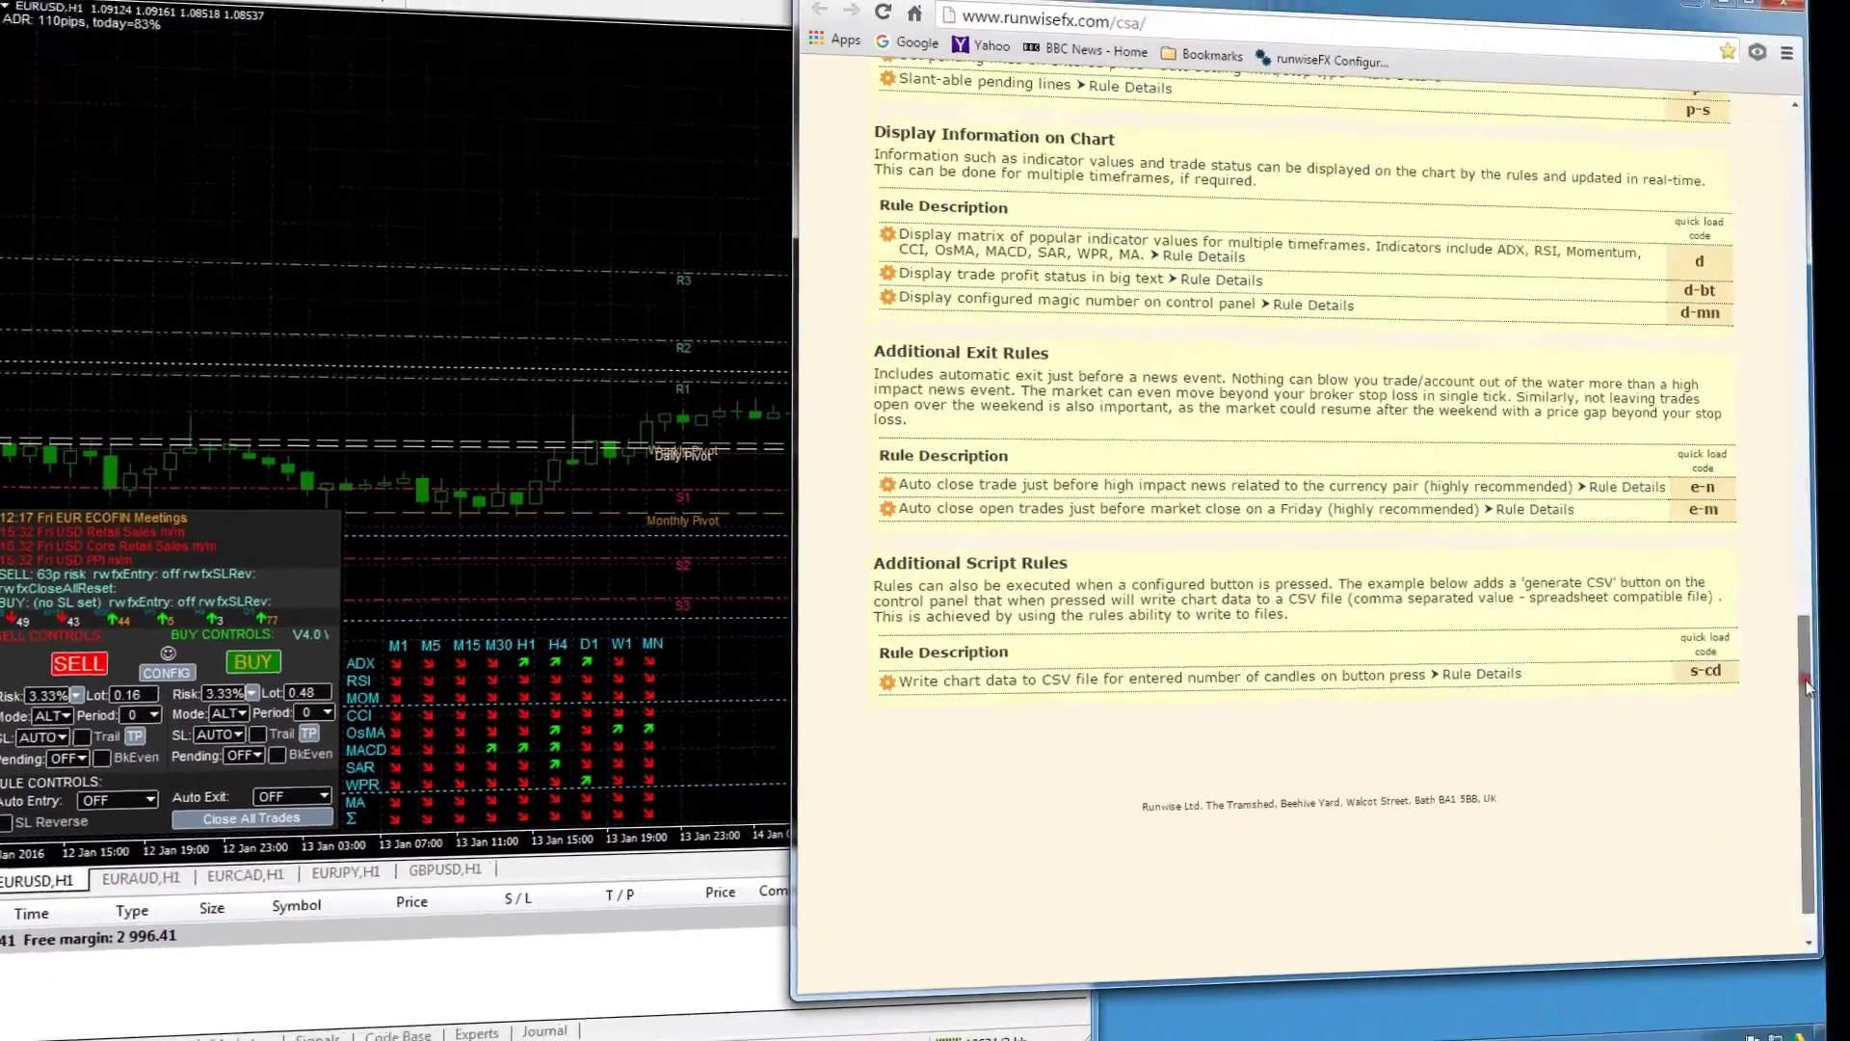
# Download quick-load code e-n from the CONFIG panel and enable Auto News Exit.
pyautogui.scroll(2, 1839, 655)
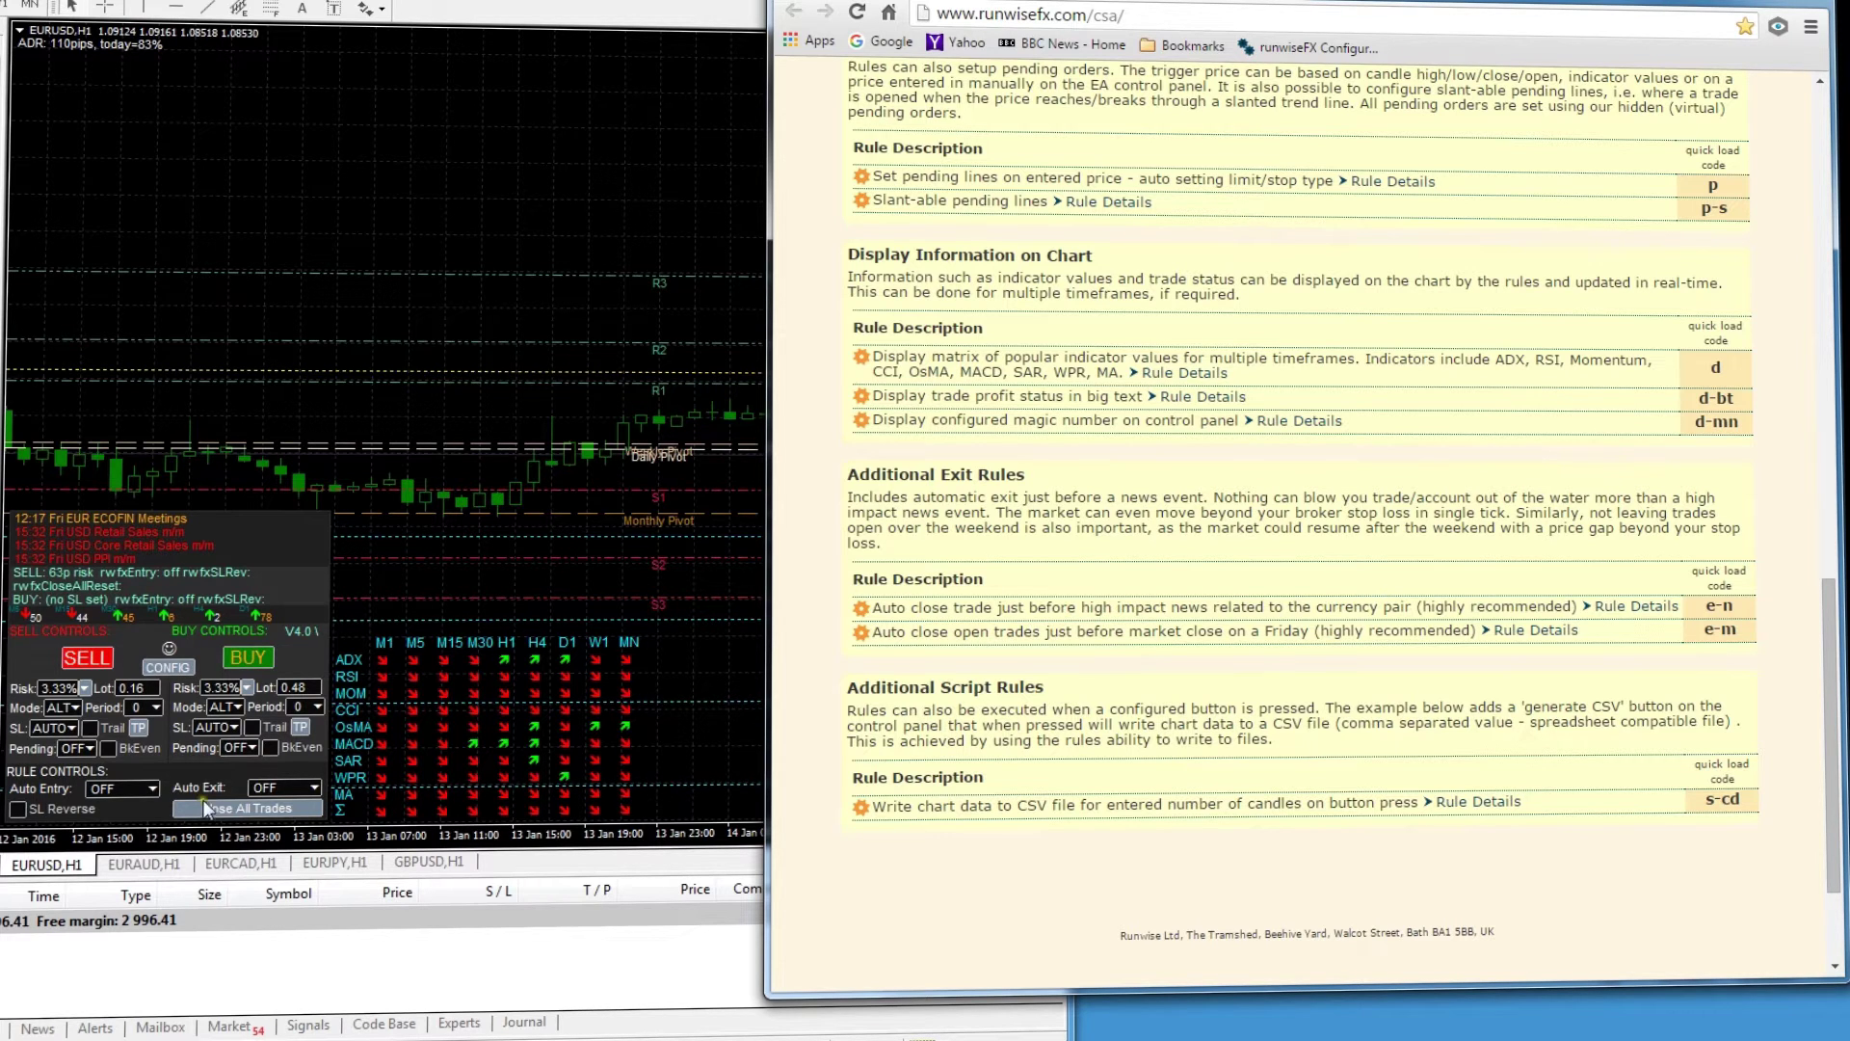
pyautogui.click(160, 661)
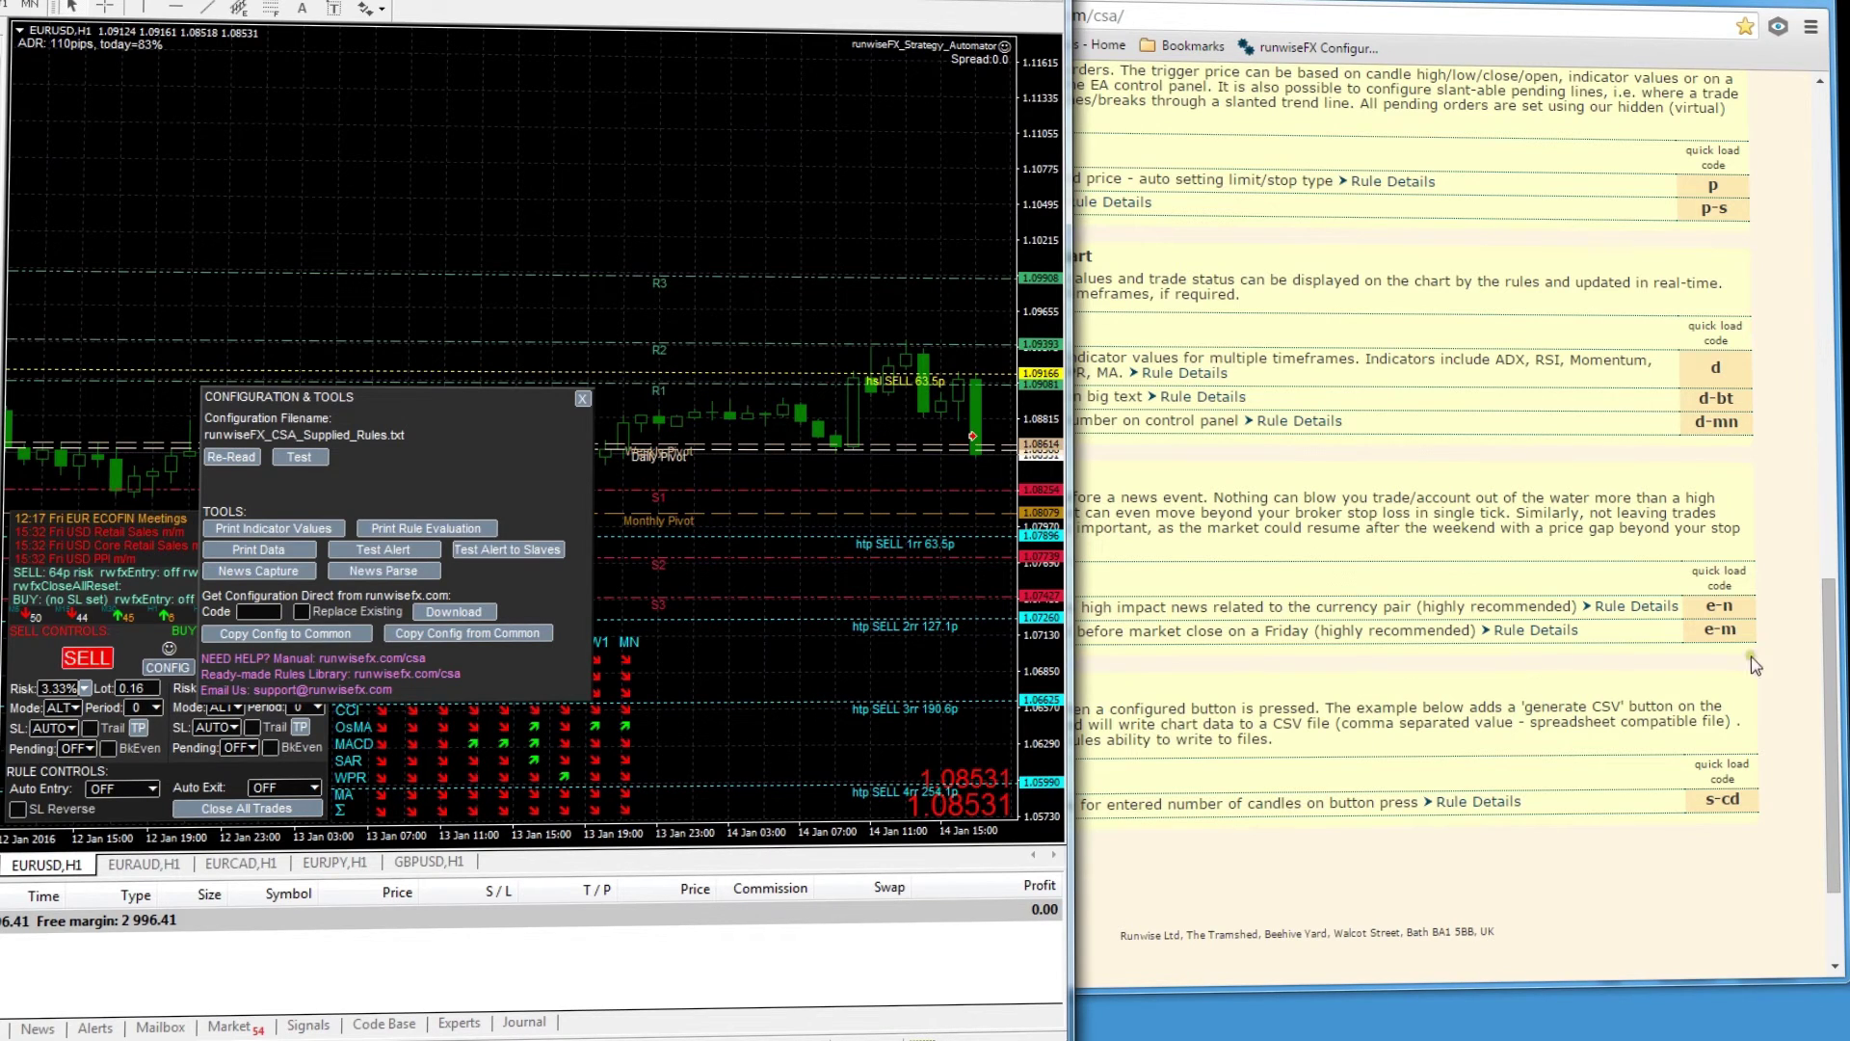
pyautogui.click(254, 611)
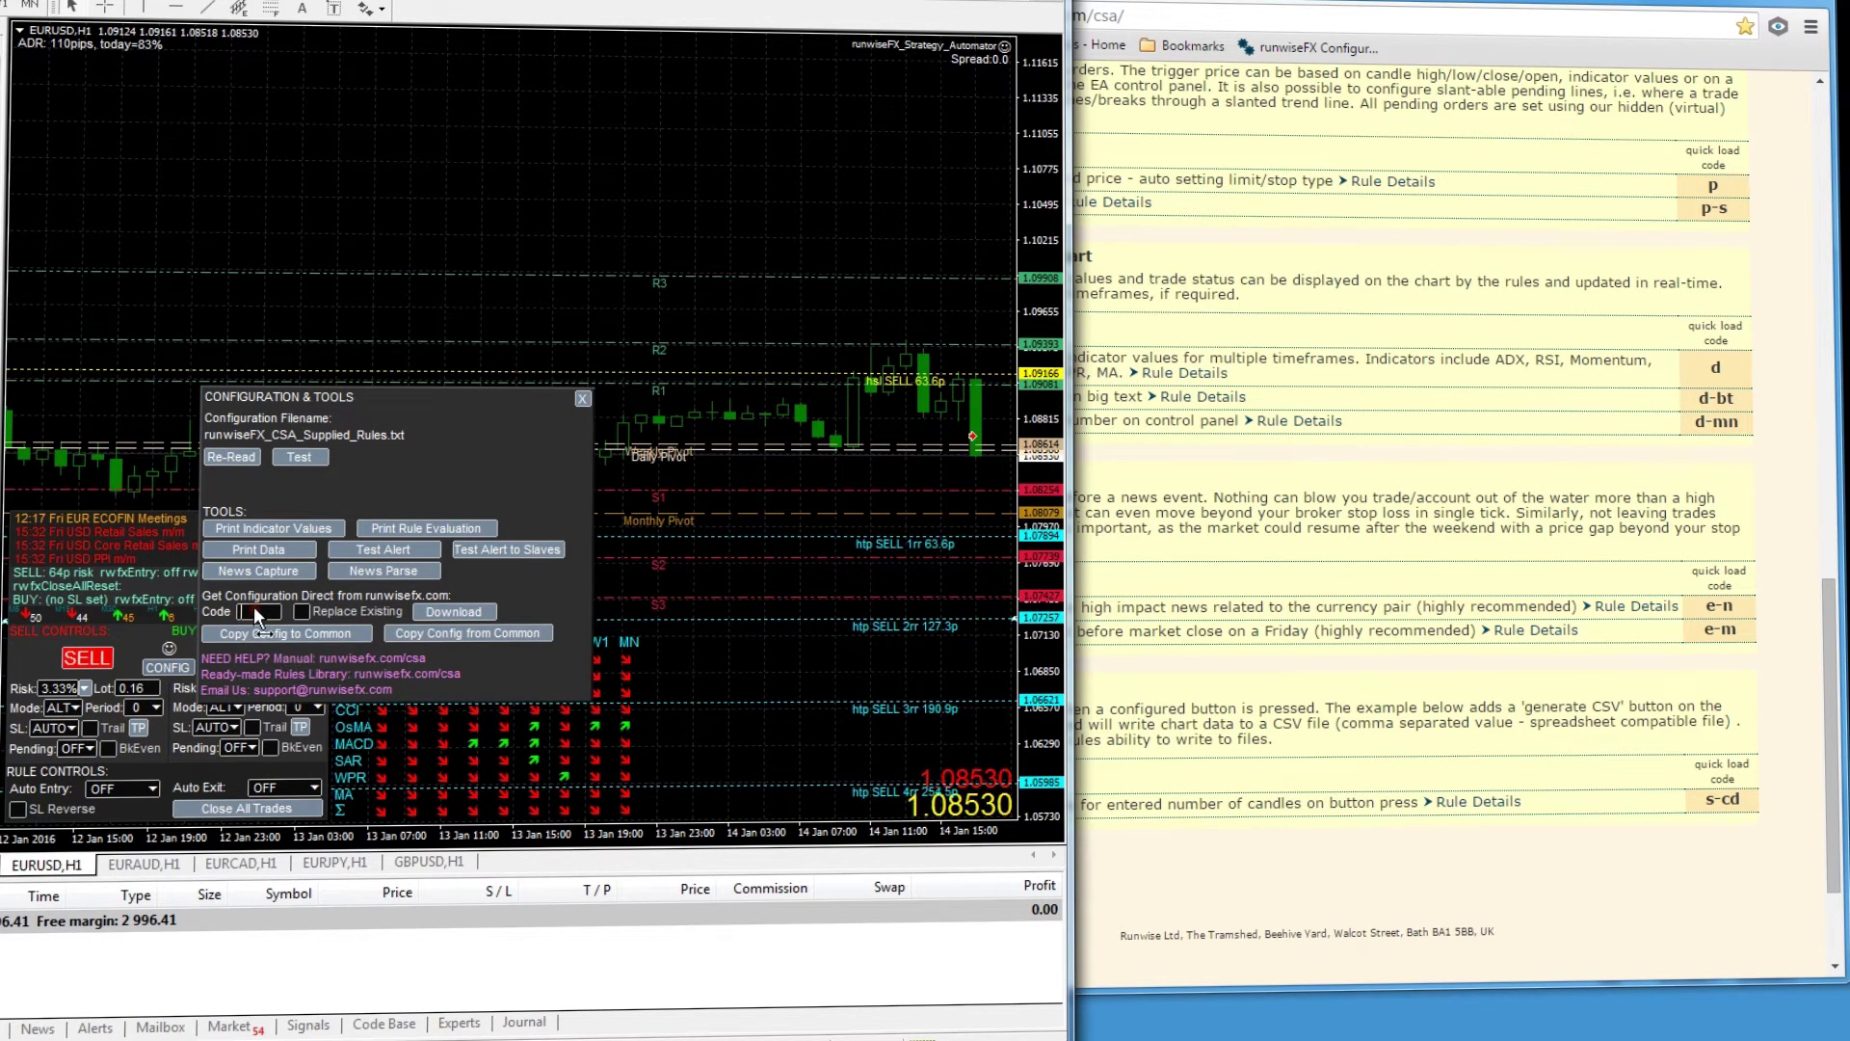
pyautogui.write('e-n')
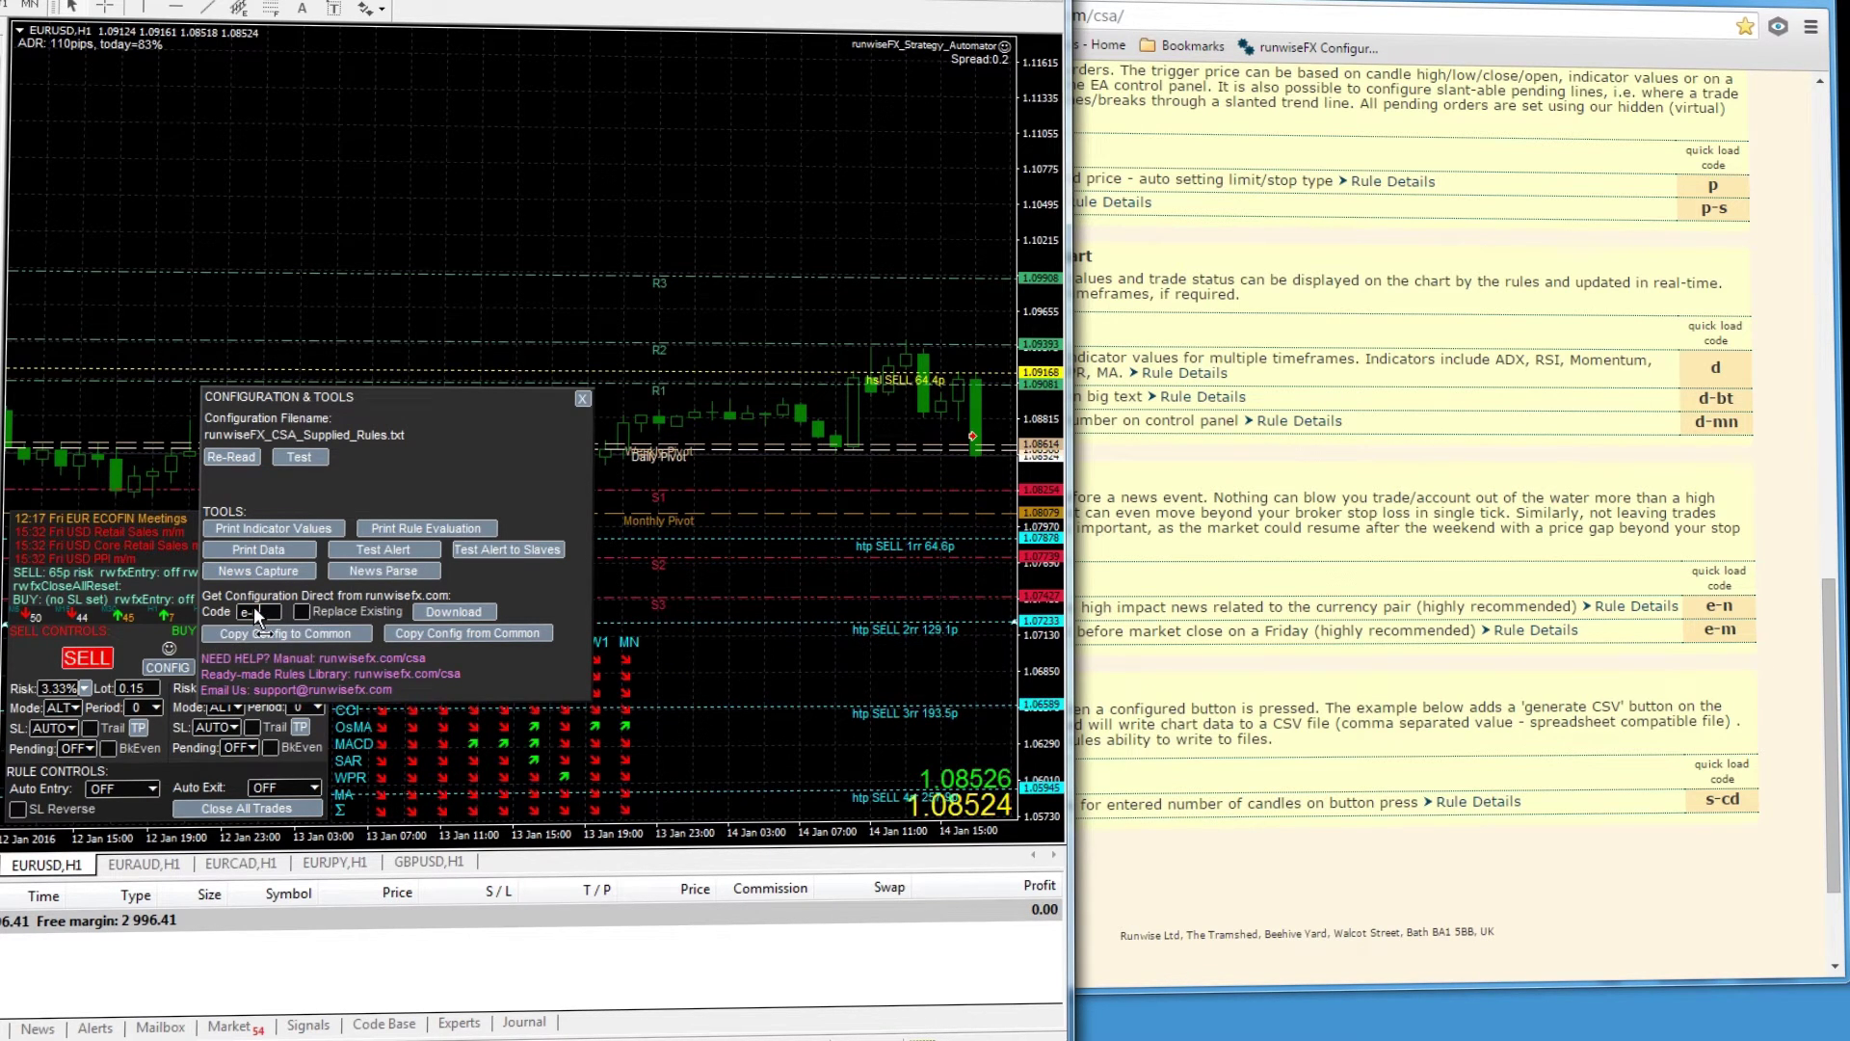
pyautogui.click(443, 611)
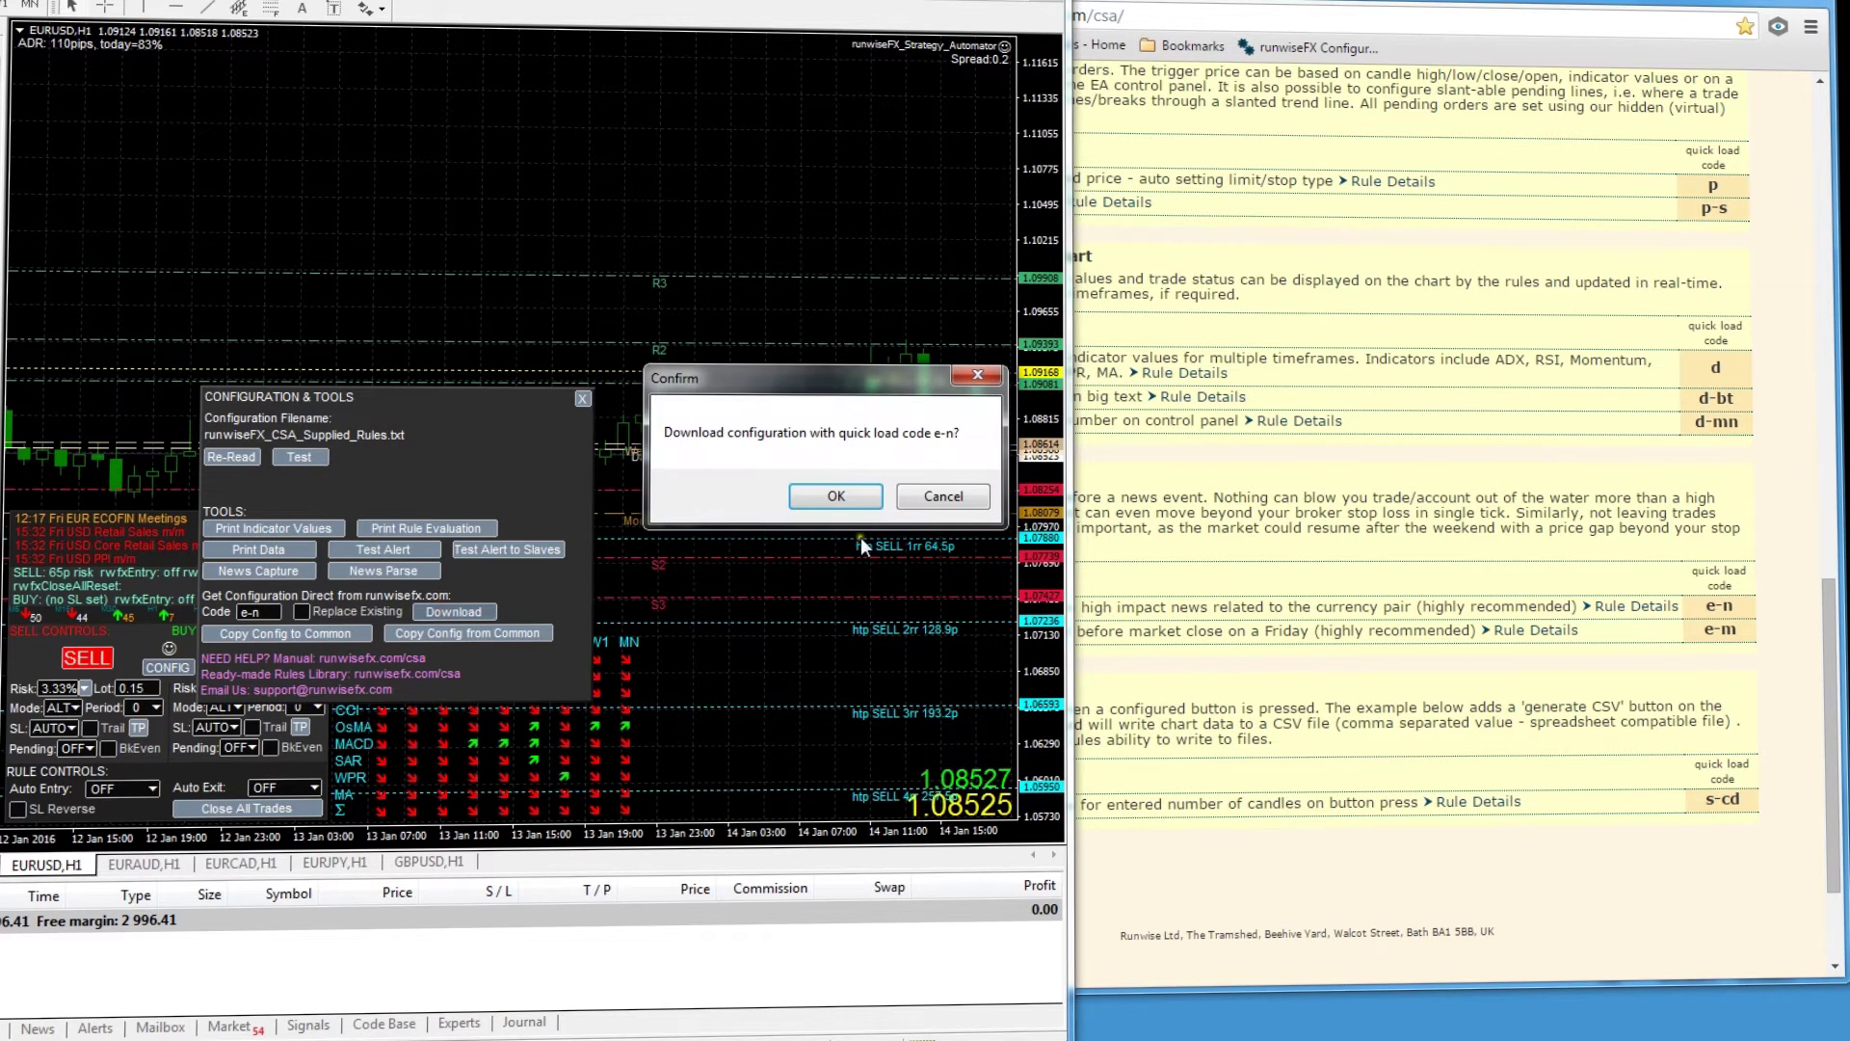
pyautogui.click(835, 496)
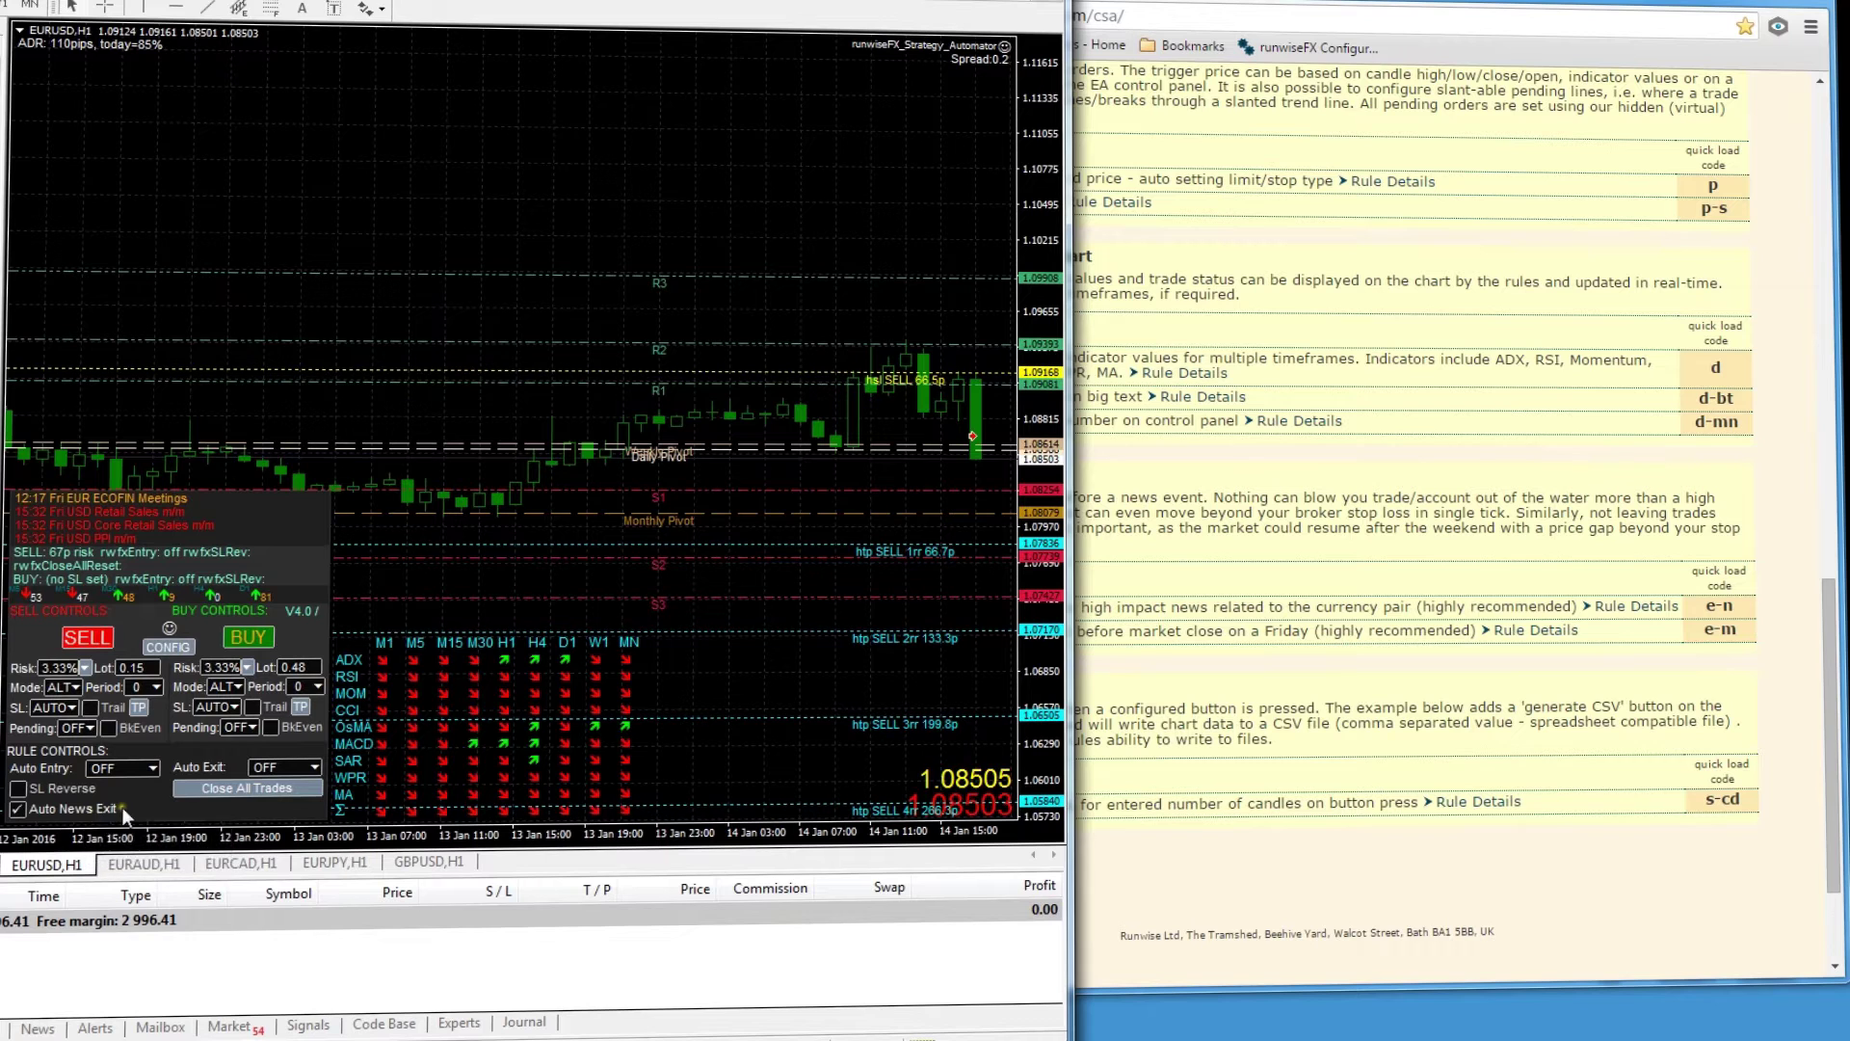
pyautogui.click(18, 810)
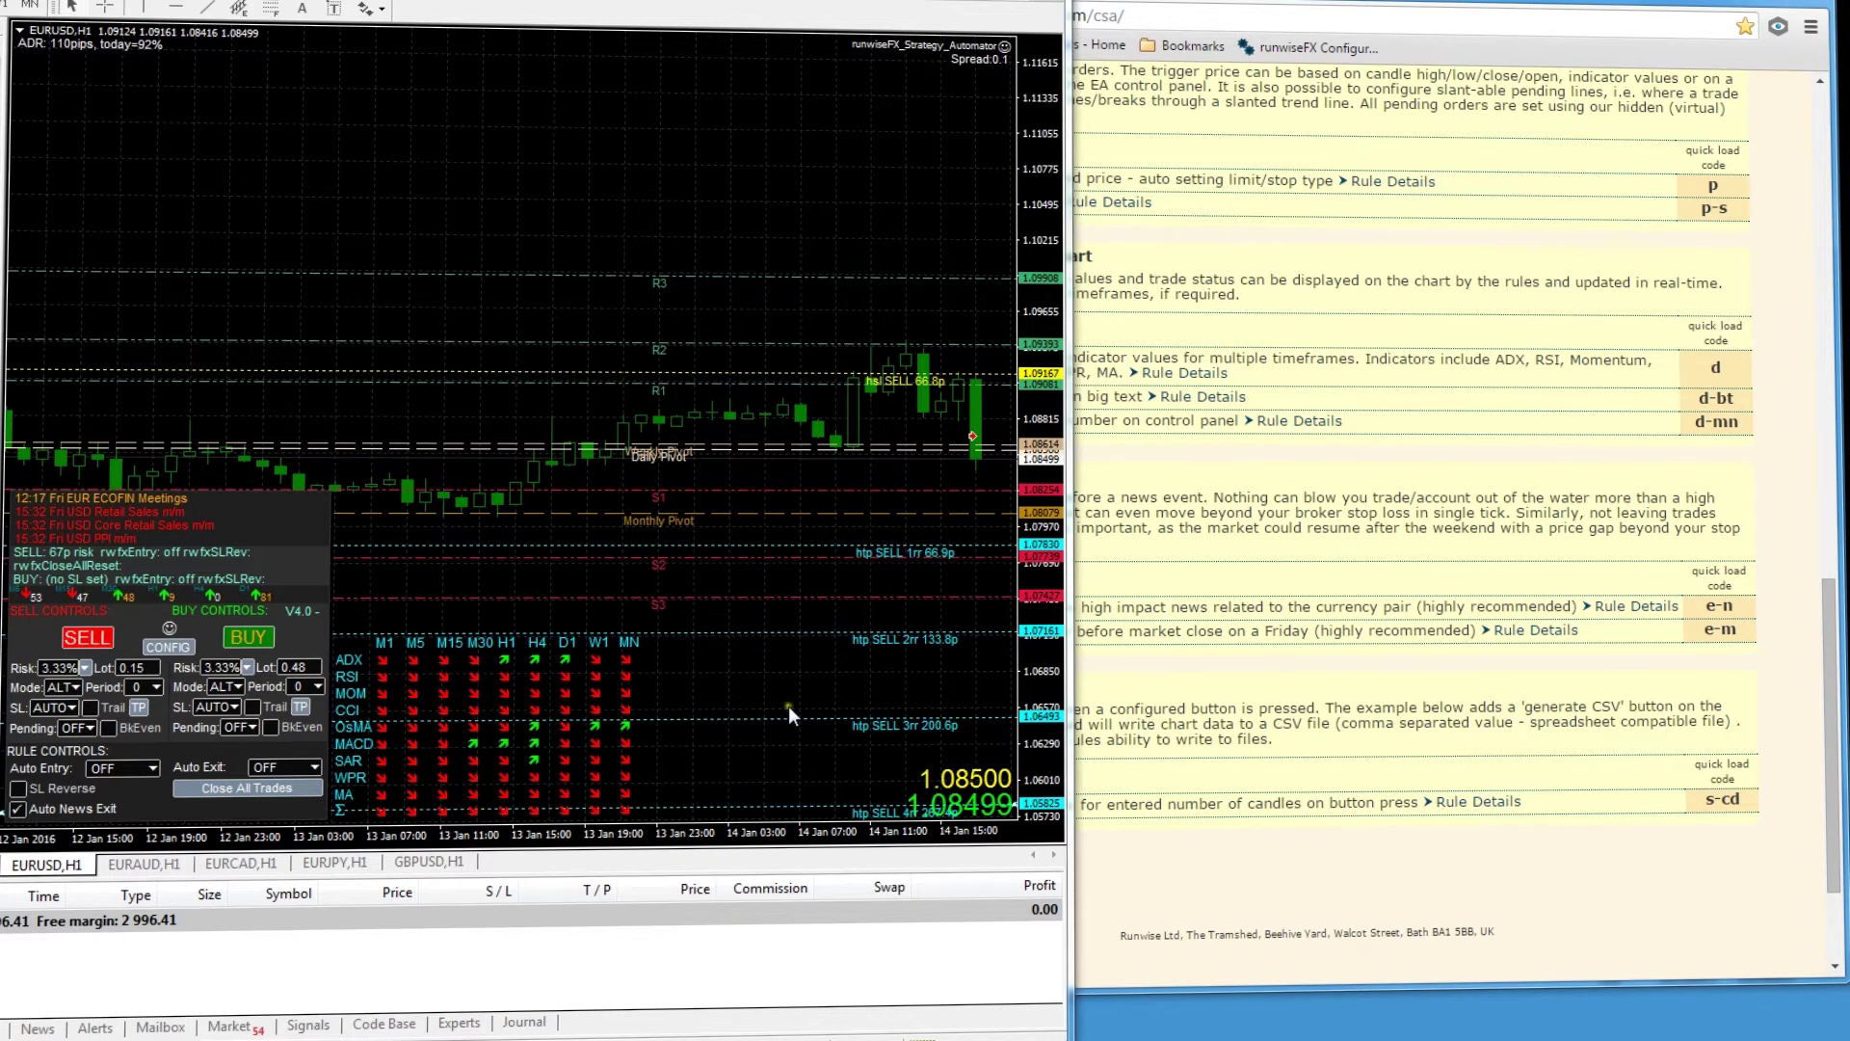
pyautogui.moveTo(1831, 663); pyautogui.dragTo(1835, 117)
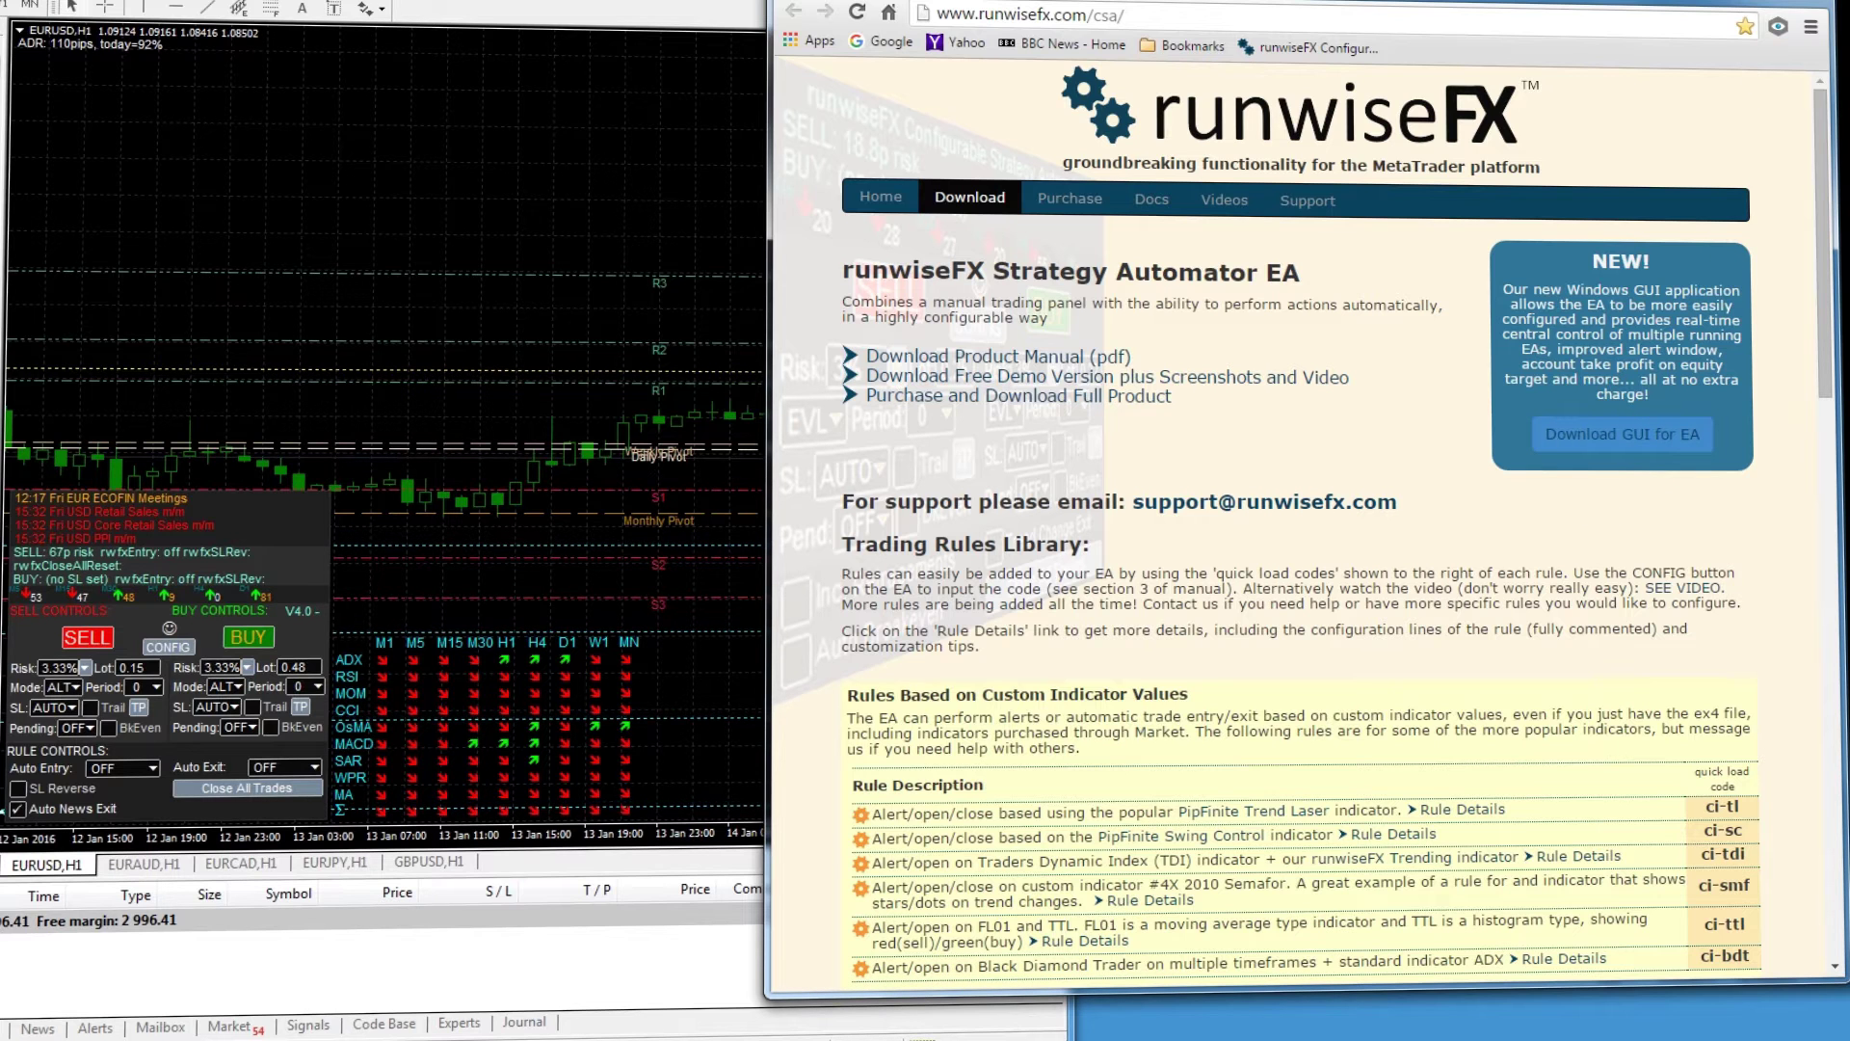
# Close the Chrome window showing the runwiseFX page with Alt+F4.
pyautogui.hotkey('alt', 'F4')
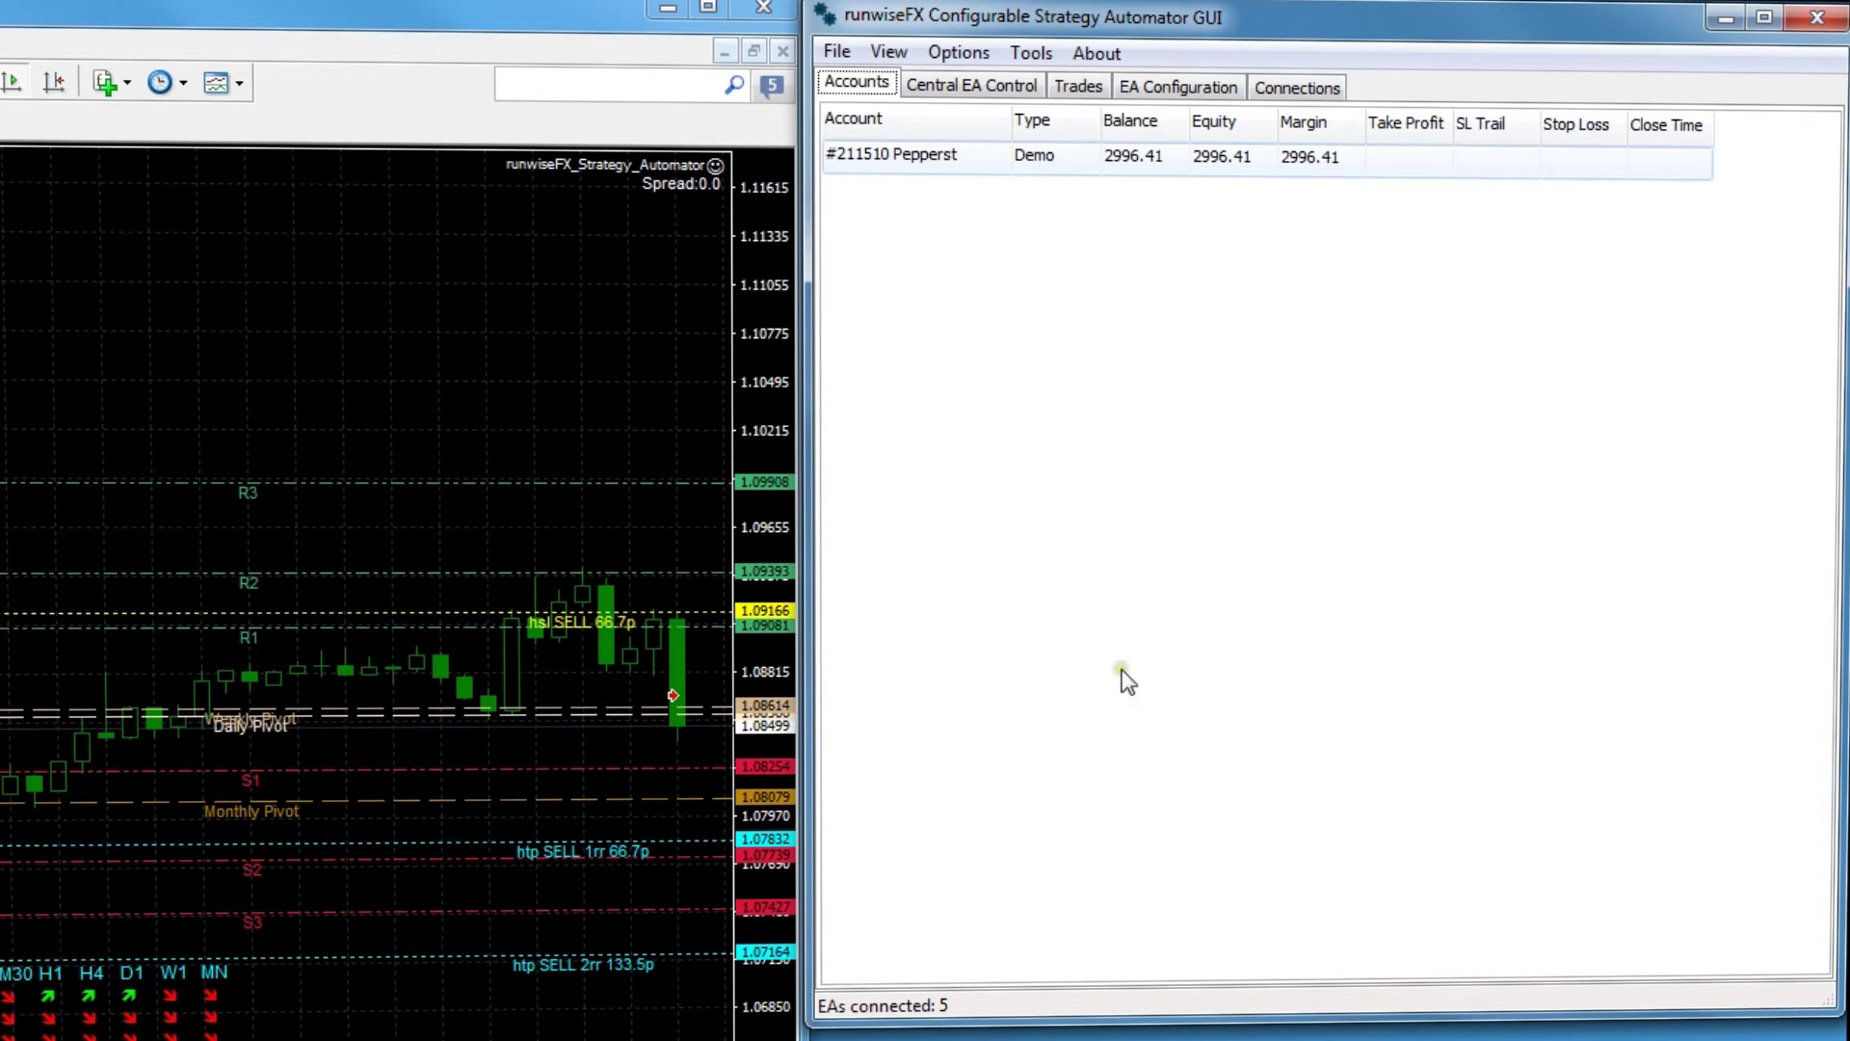
pyautogui.click(971, 84)
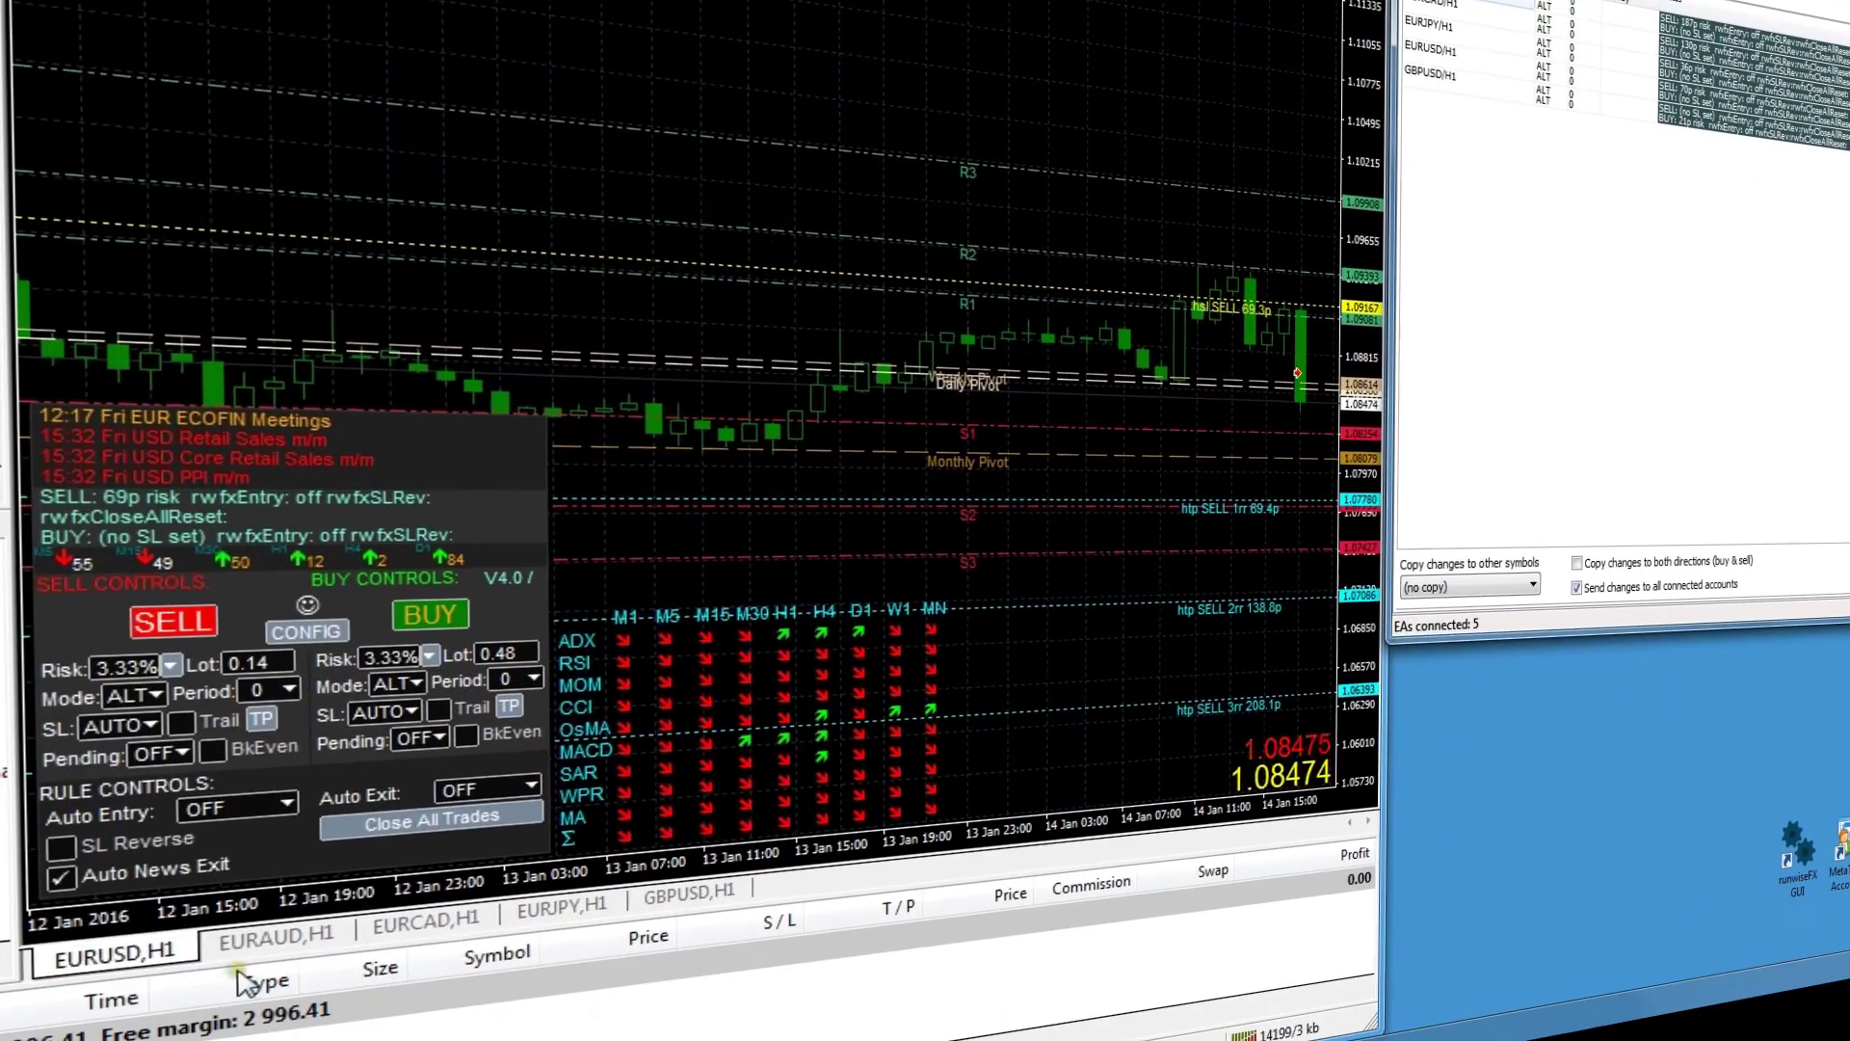
pyautogui.click(446, 924)
pyautogui.click(114, 954)
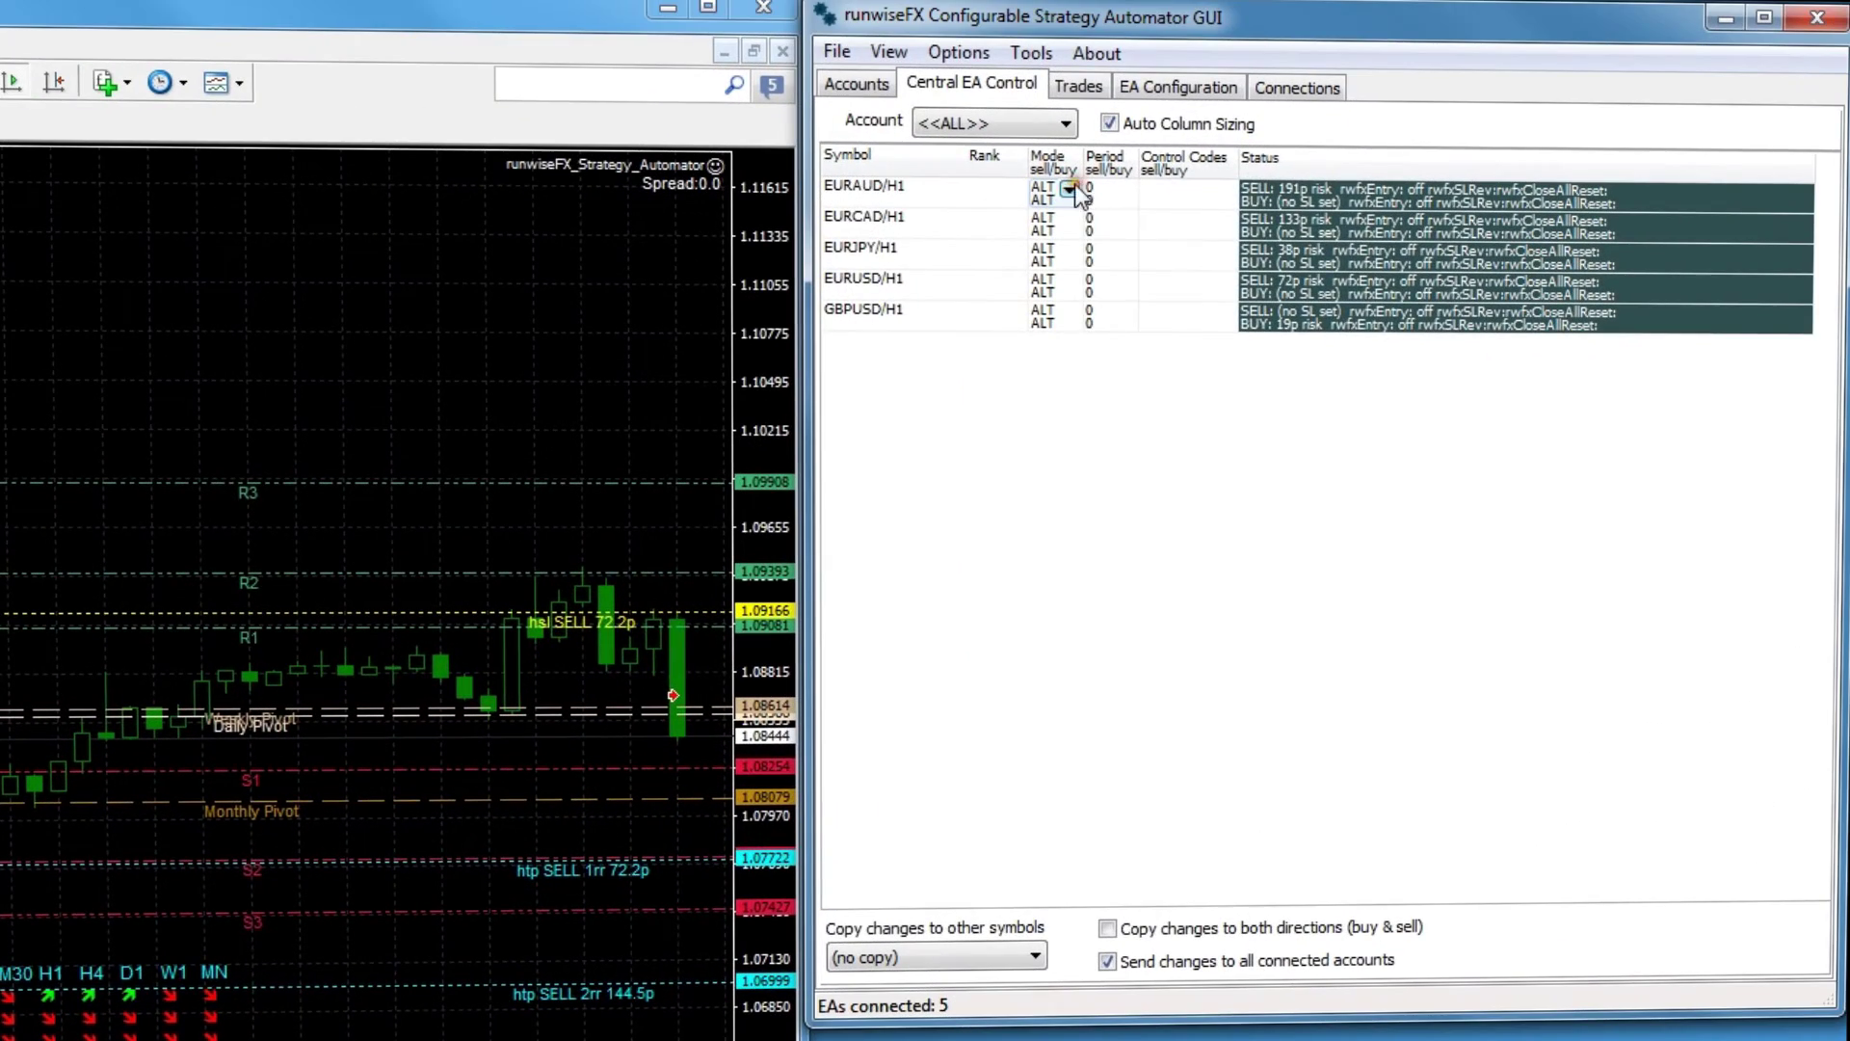
pyautogui.click(1070, 189)
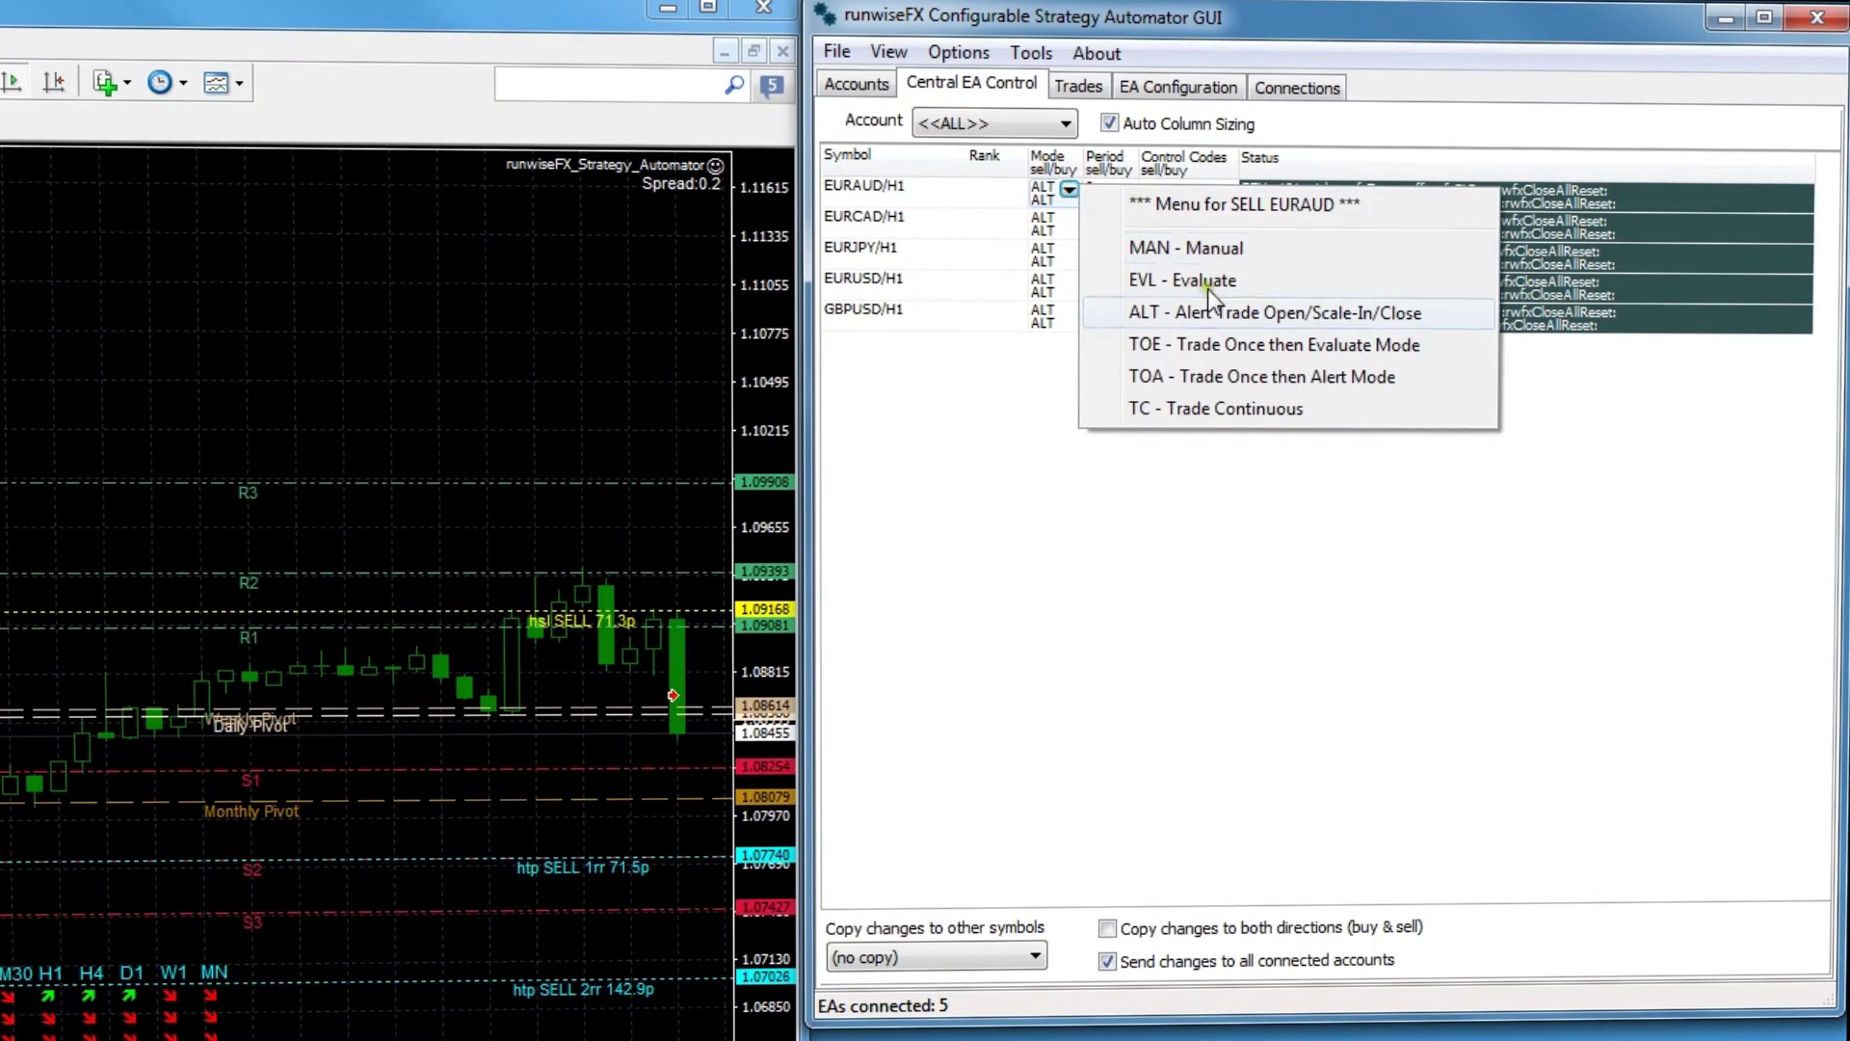
pyautogui.click(1108, 516)
pyautogui.click(854, 81)
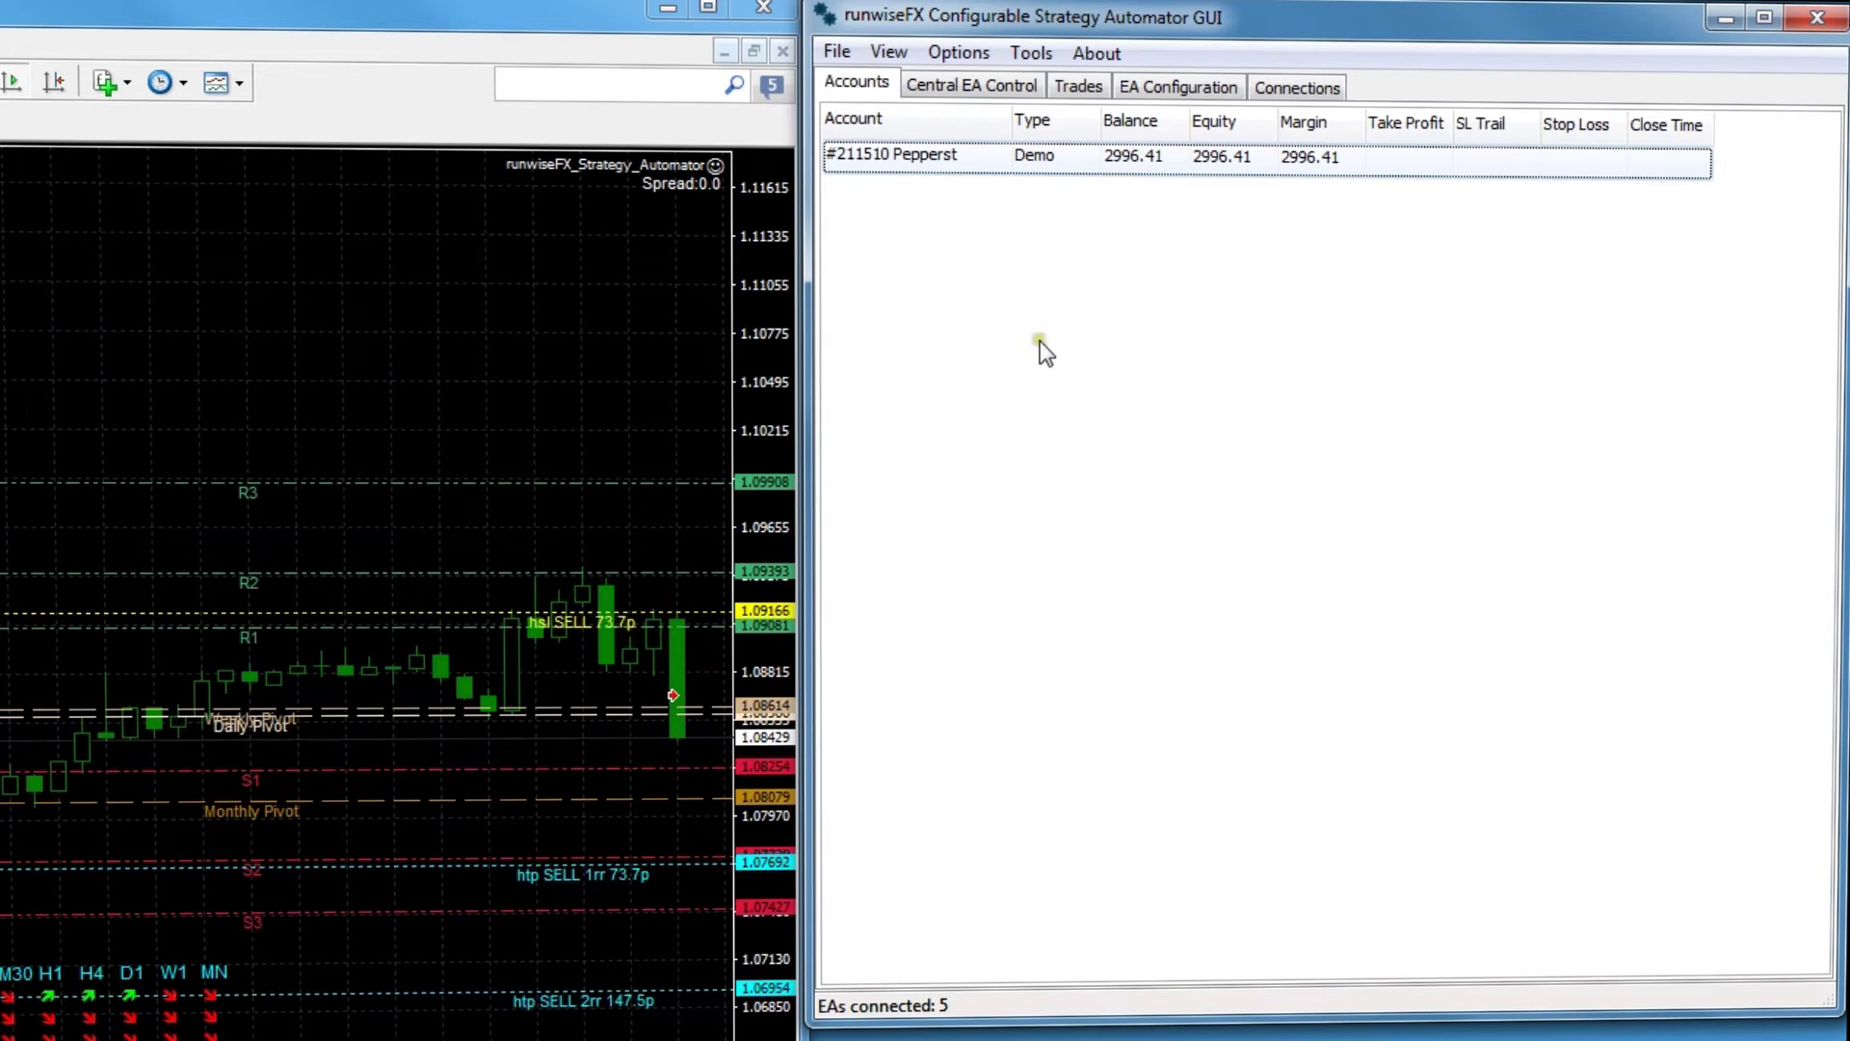
# Leave the account's Take Profit blank, check the Trades list, then return to Accounts and open View.
pyautogui.click(401, 962)
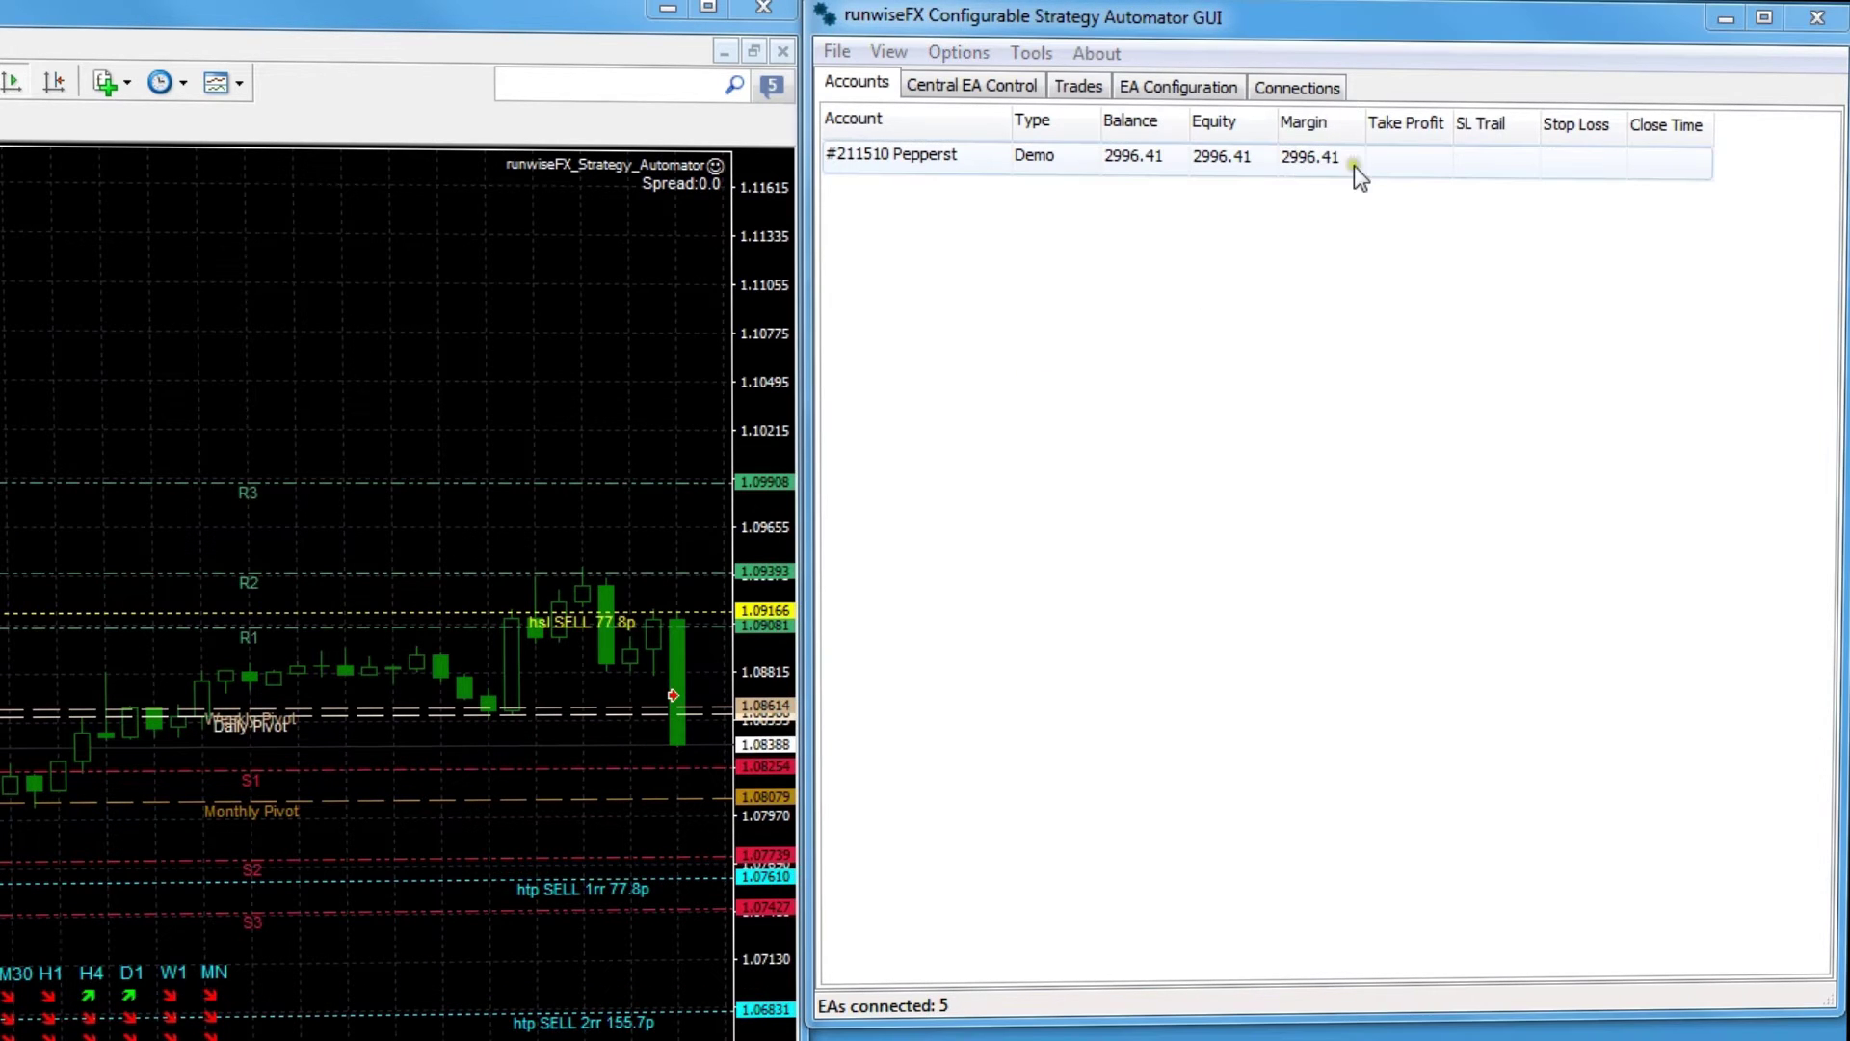
pyautogui.click(1392, 164)
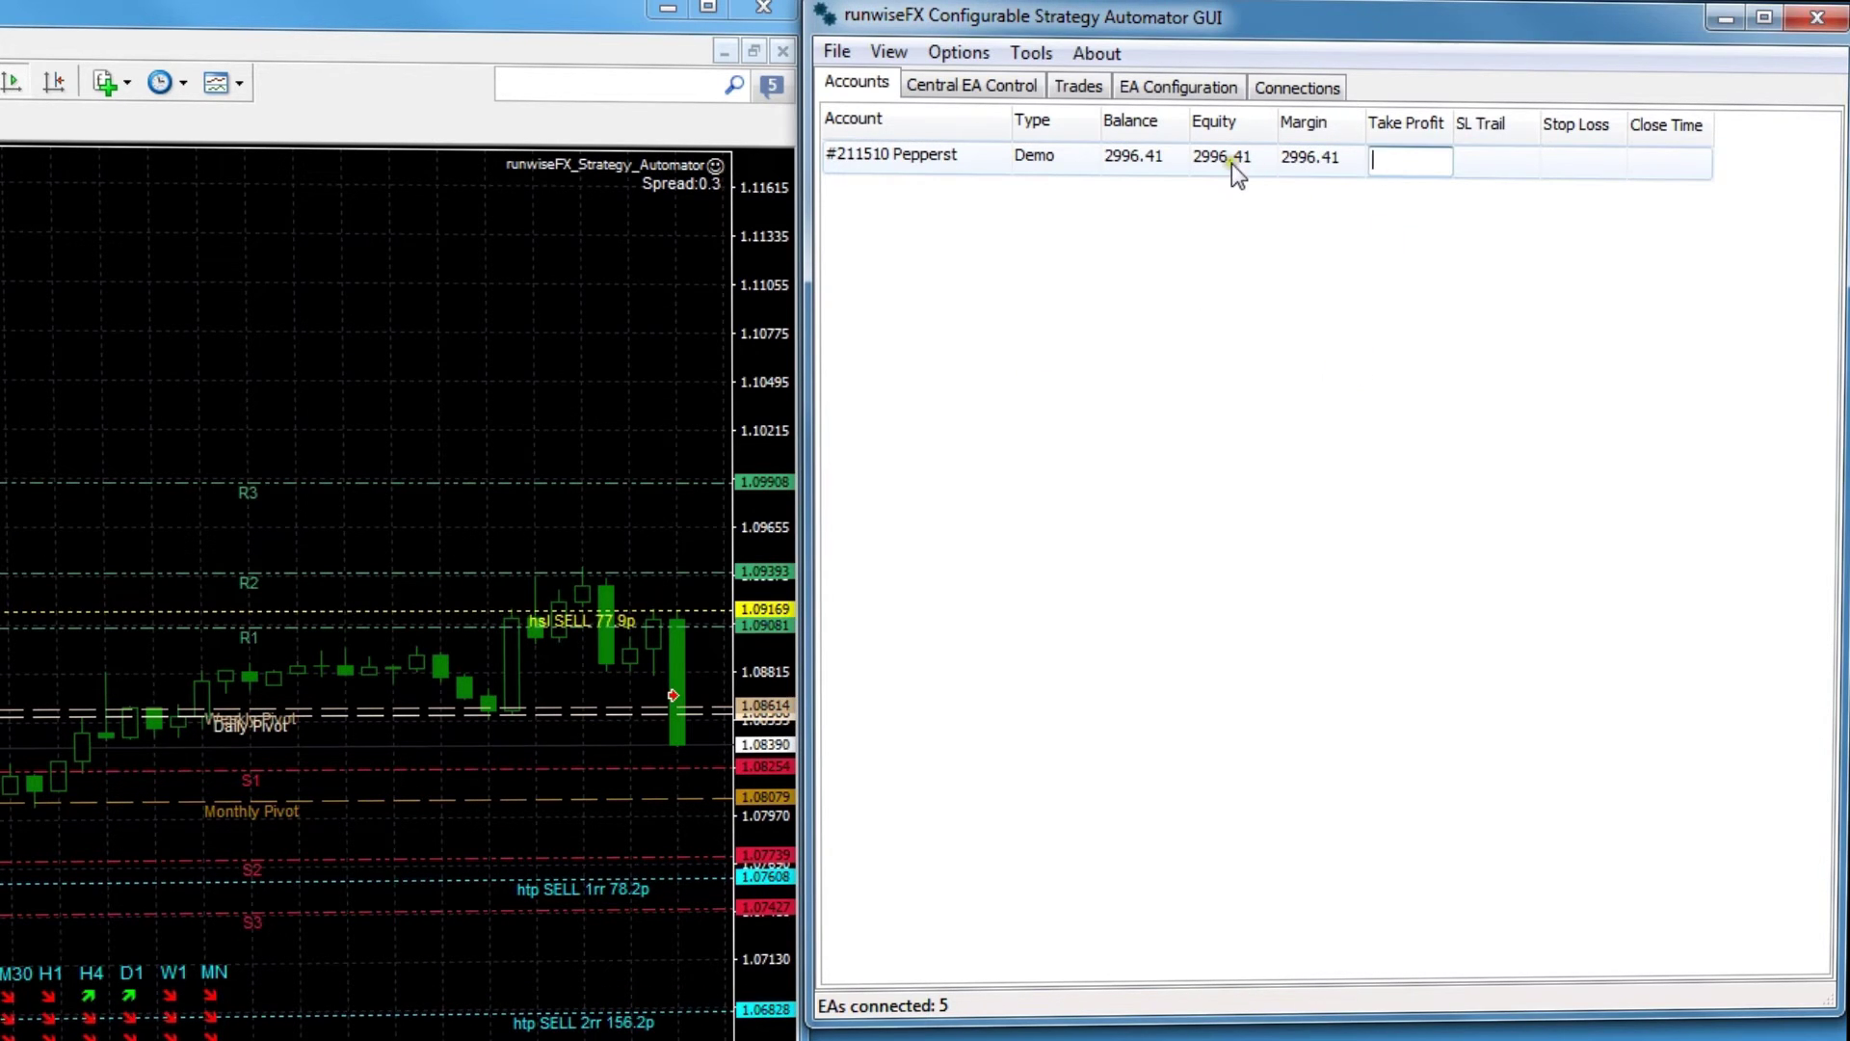
pyautogui.click(1346, 245)
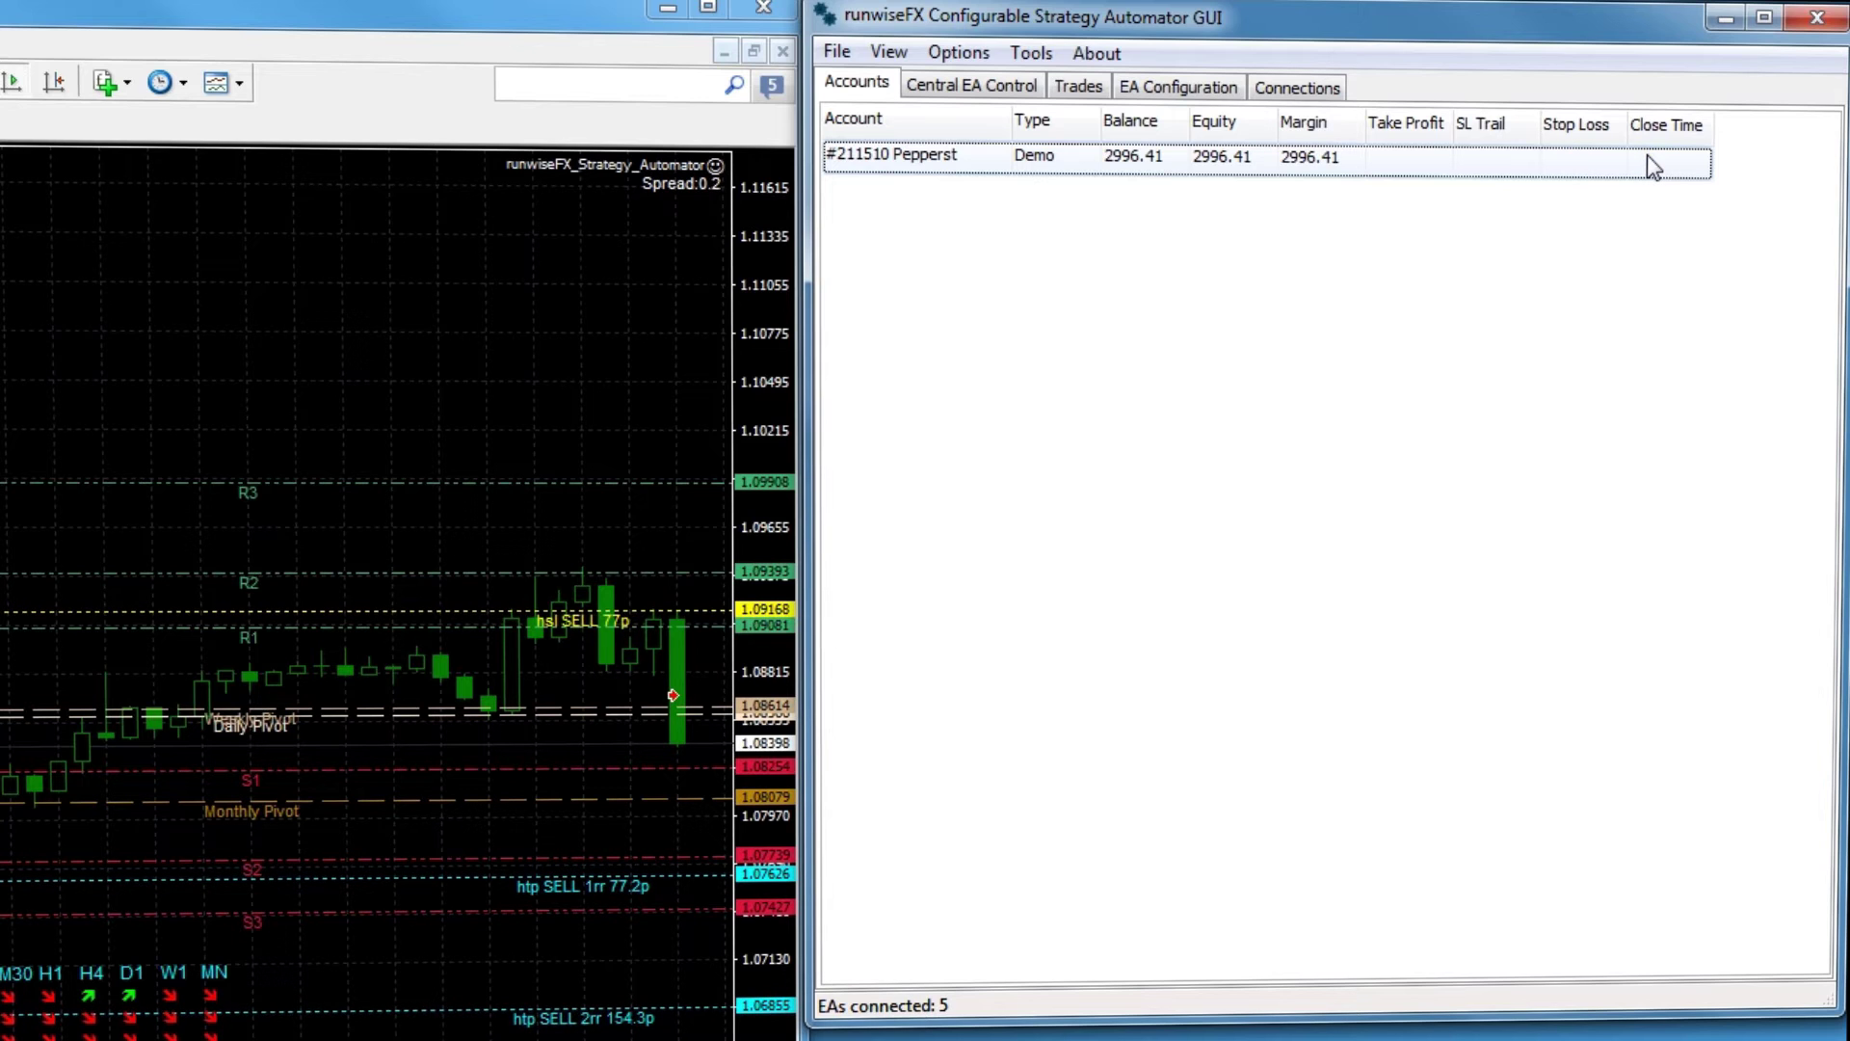
pyautogui.click(1070, 86)
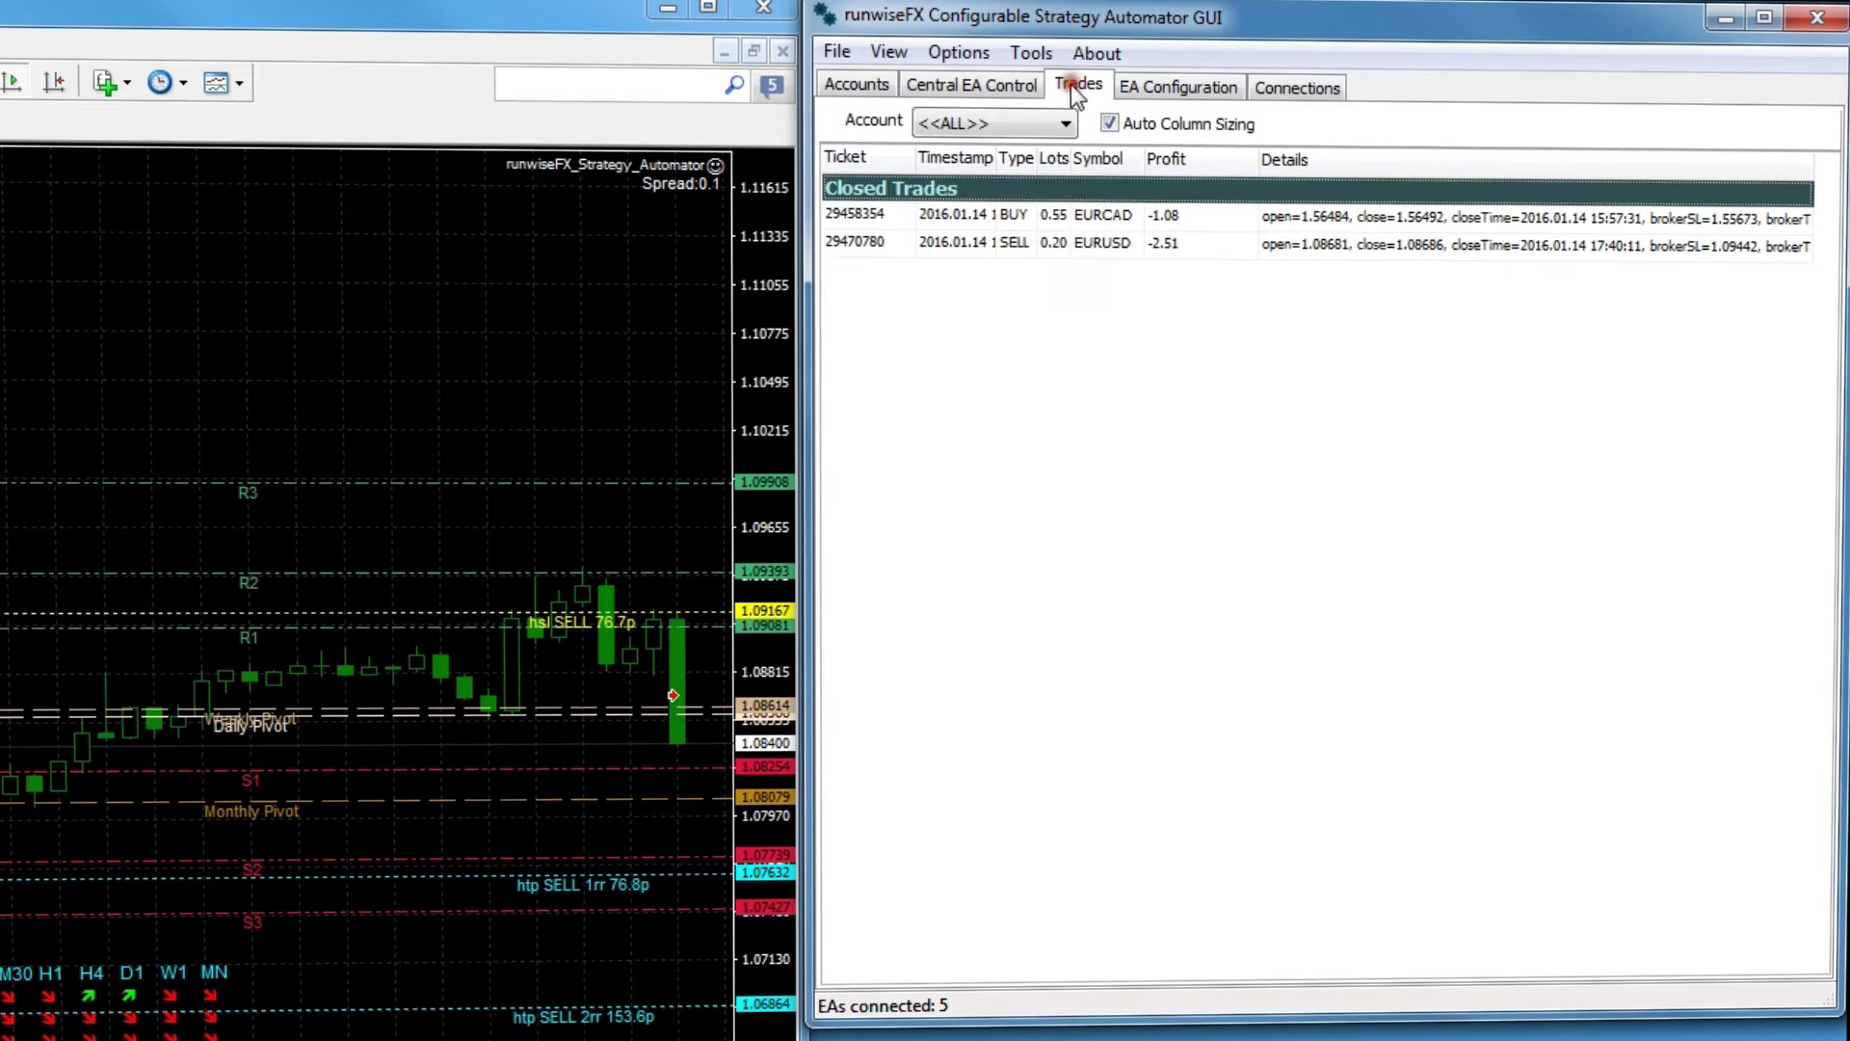
pyautogui.click(859, 83)
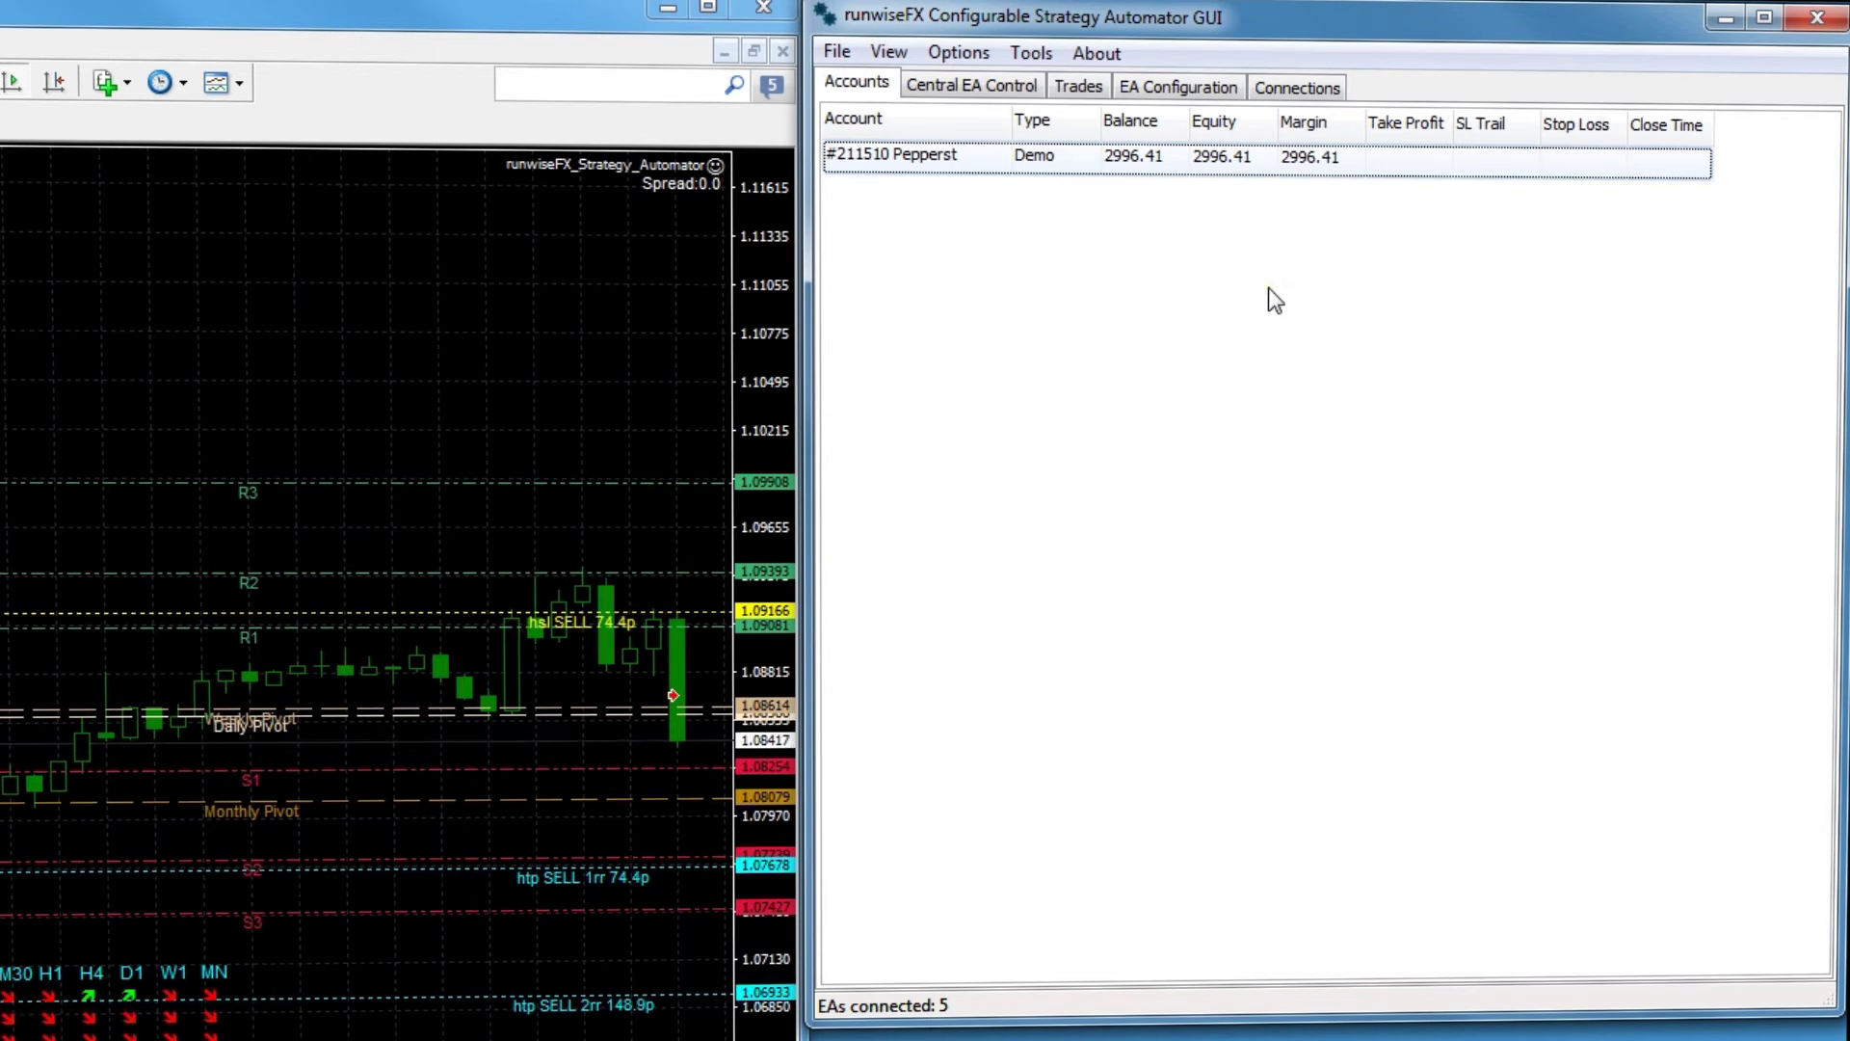
pyautogui.click(897, 55)
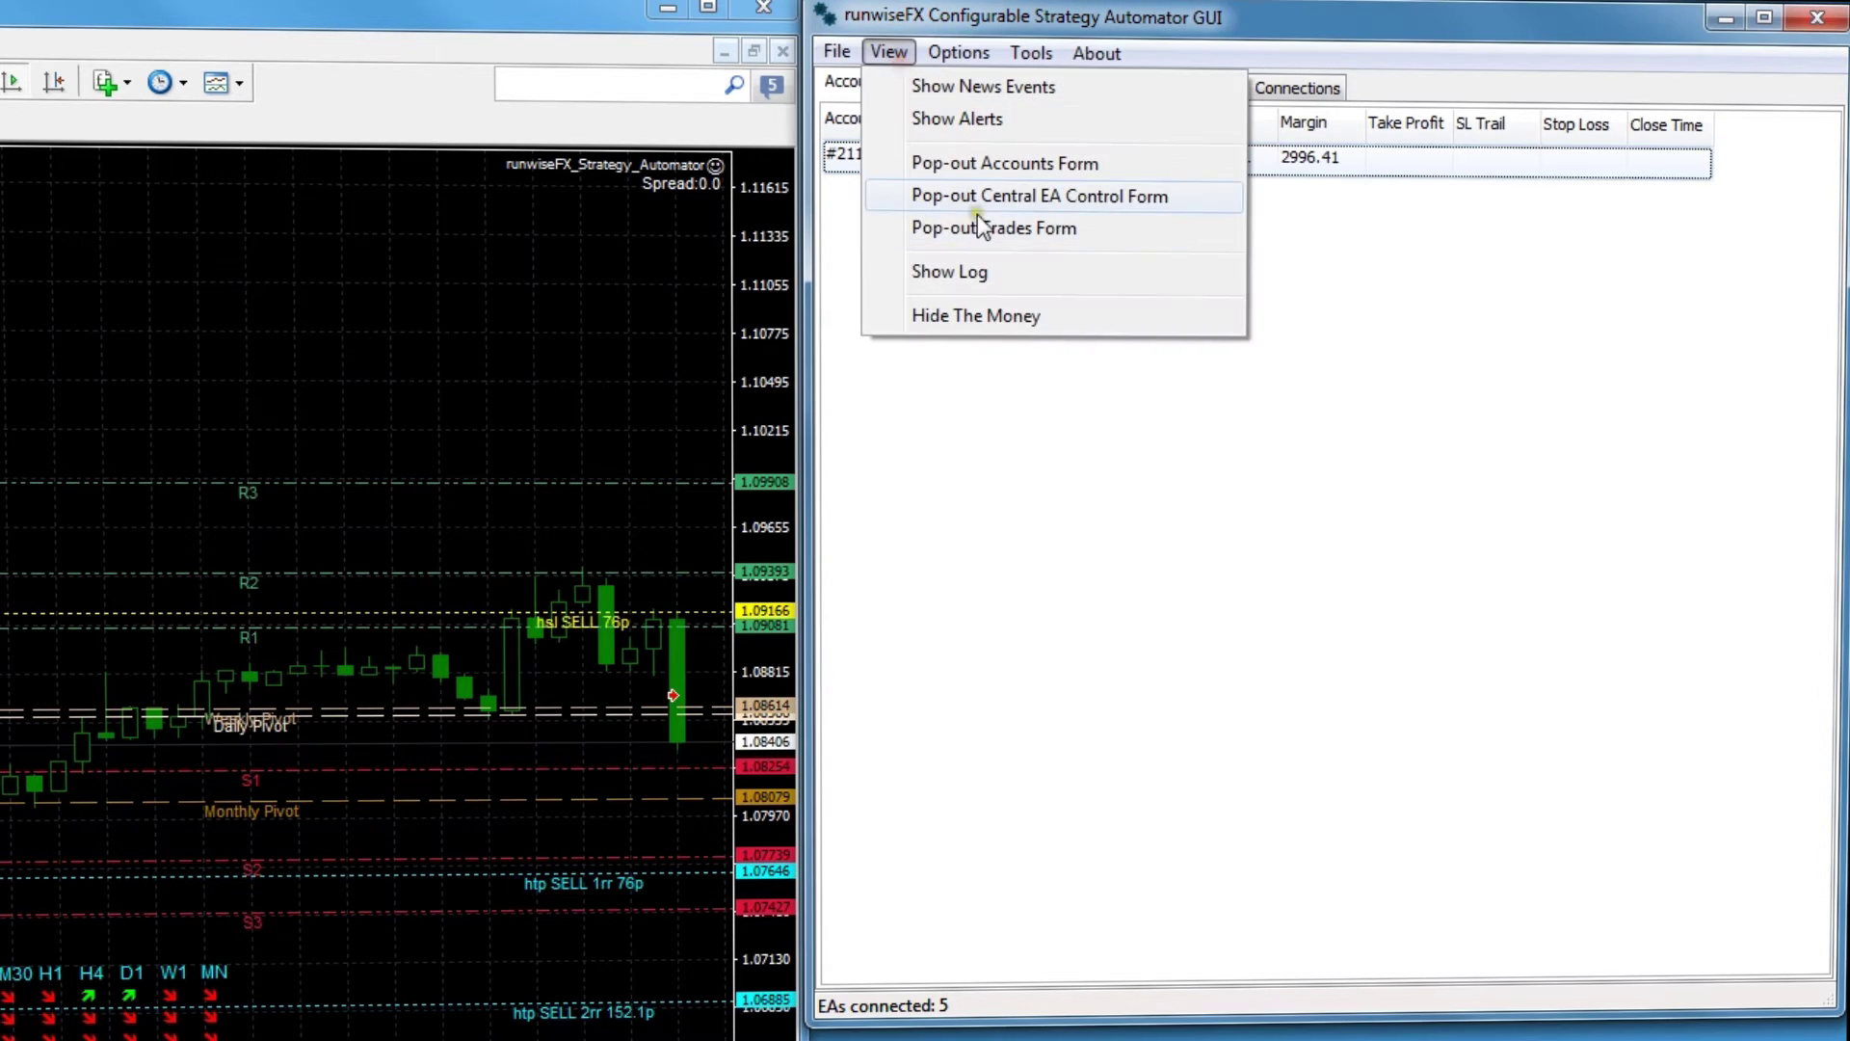
# Pop out and close the Central EA Control form, then show News Events.
pyautogui.click(1040, 196)
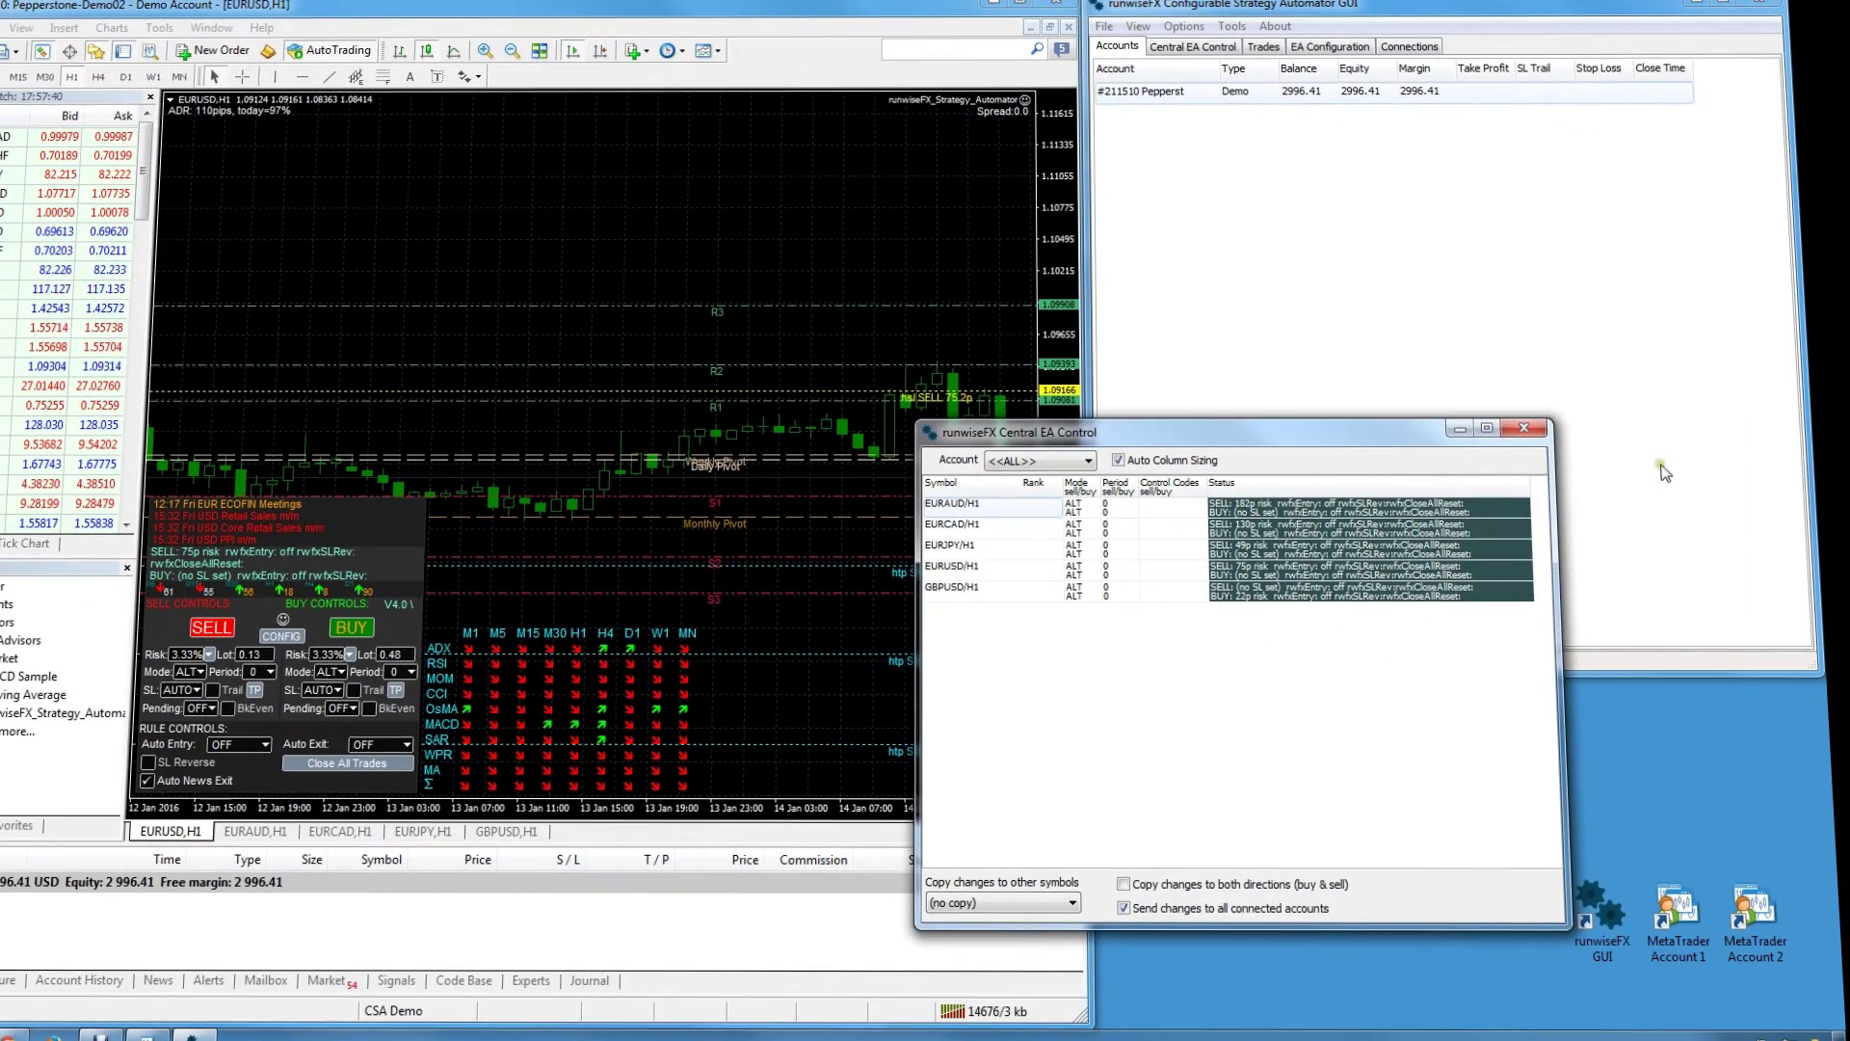
pyautogui.click(1524, 428)
pyautogui.click(1140, 27)
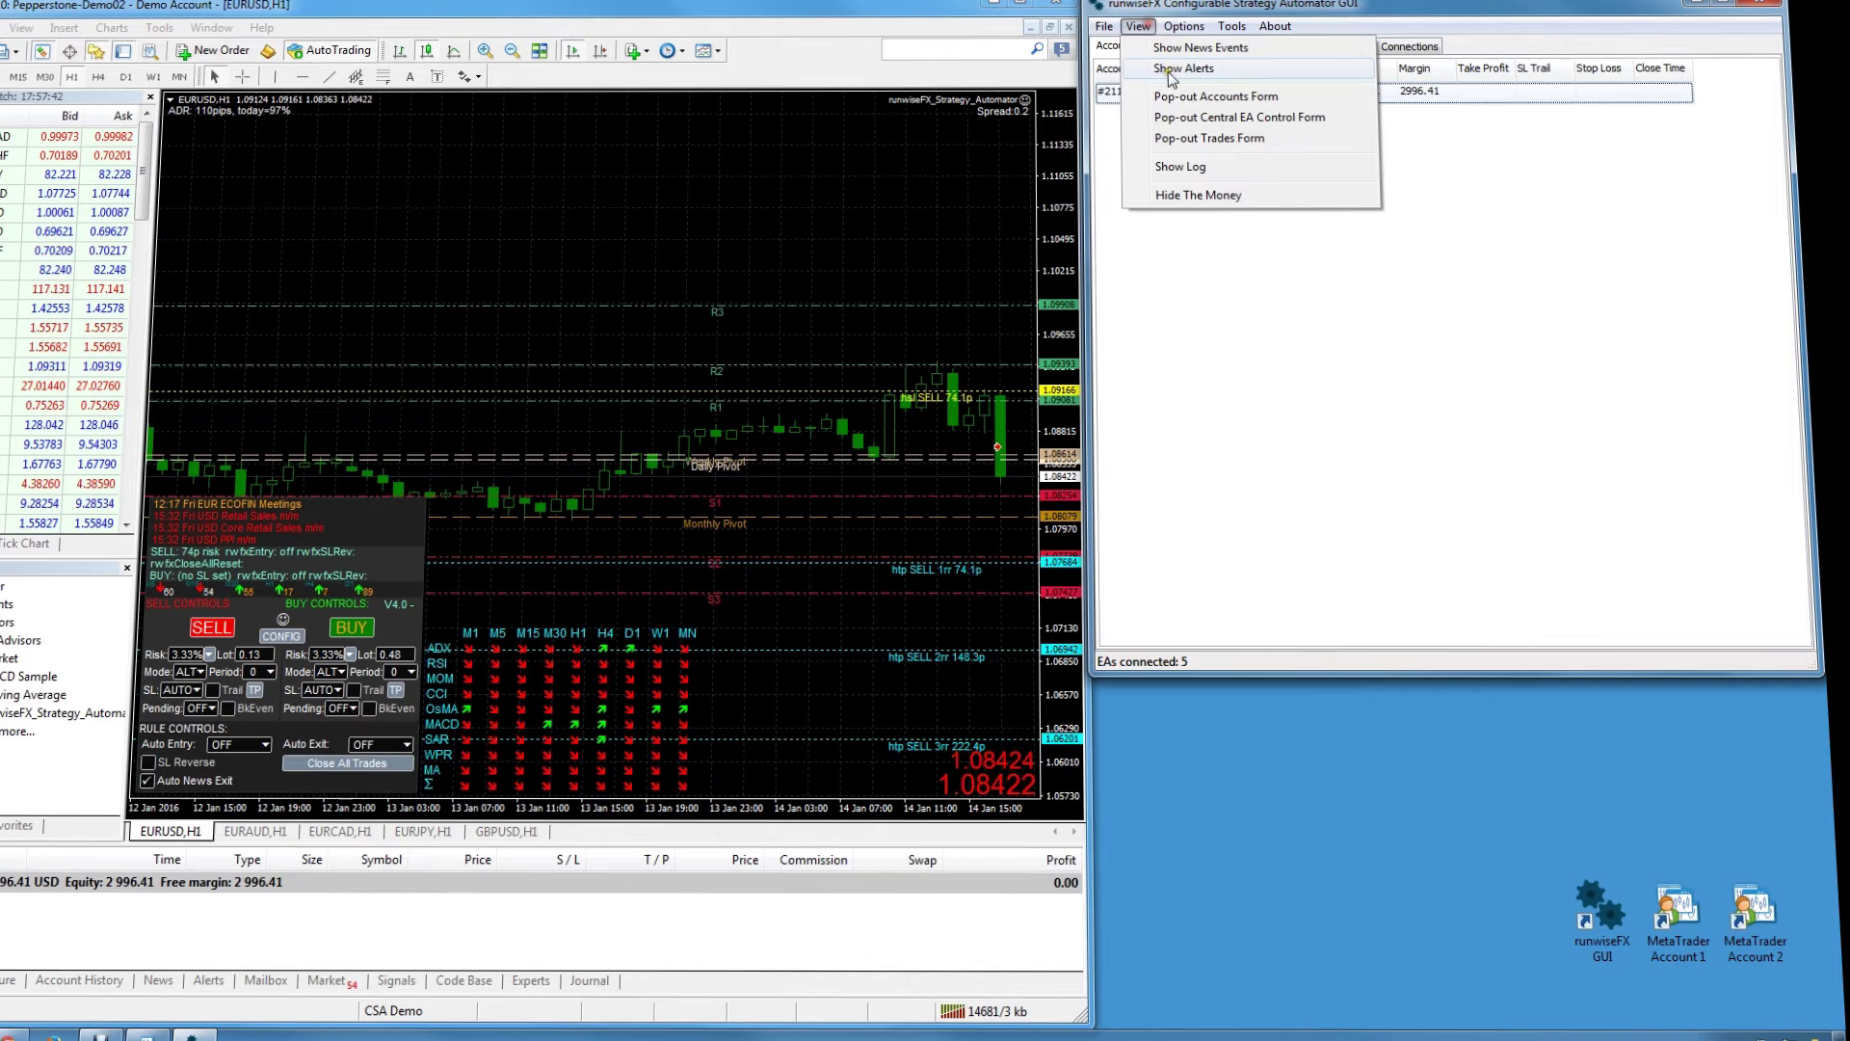
pyautogui.click(1191, 47)
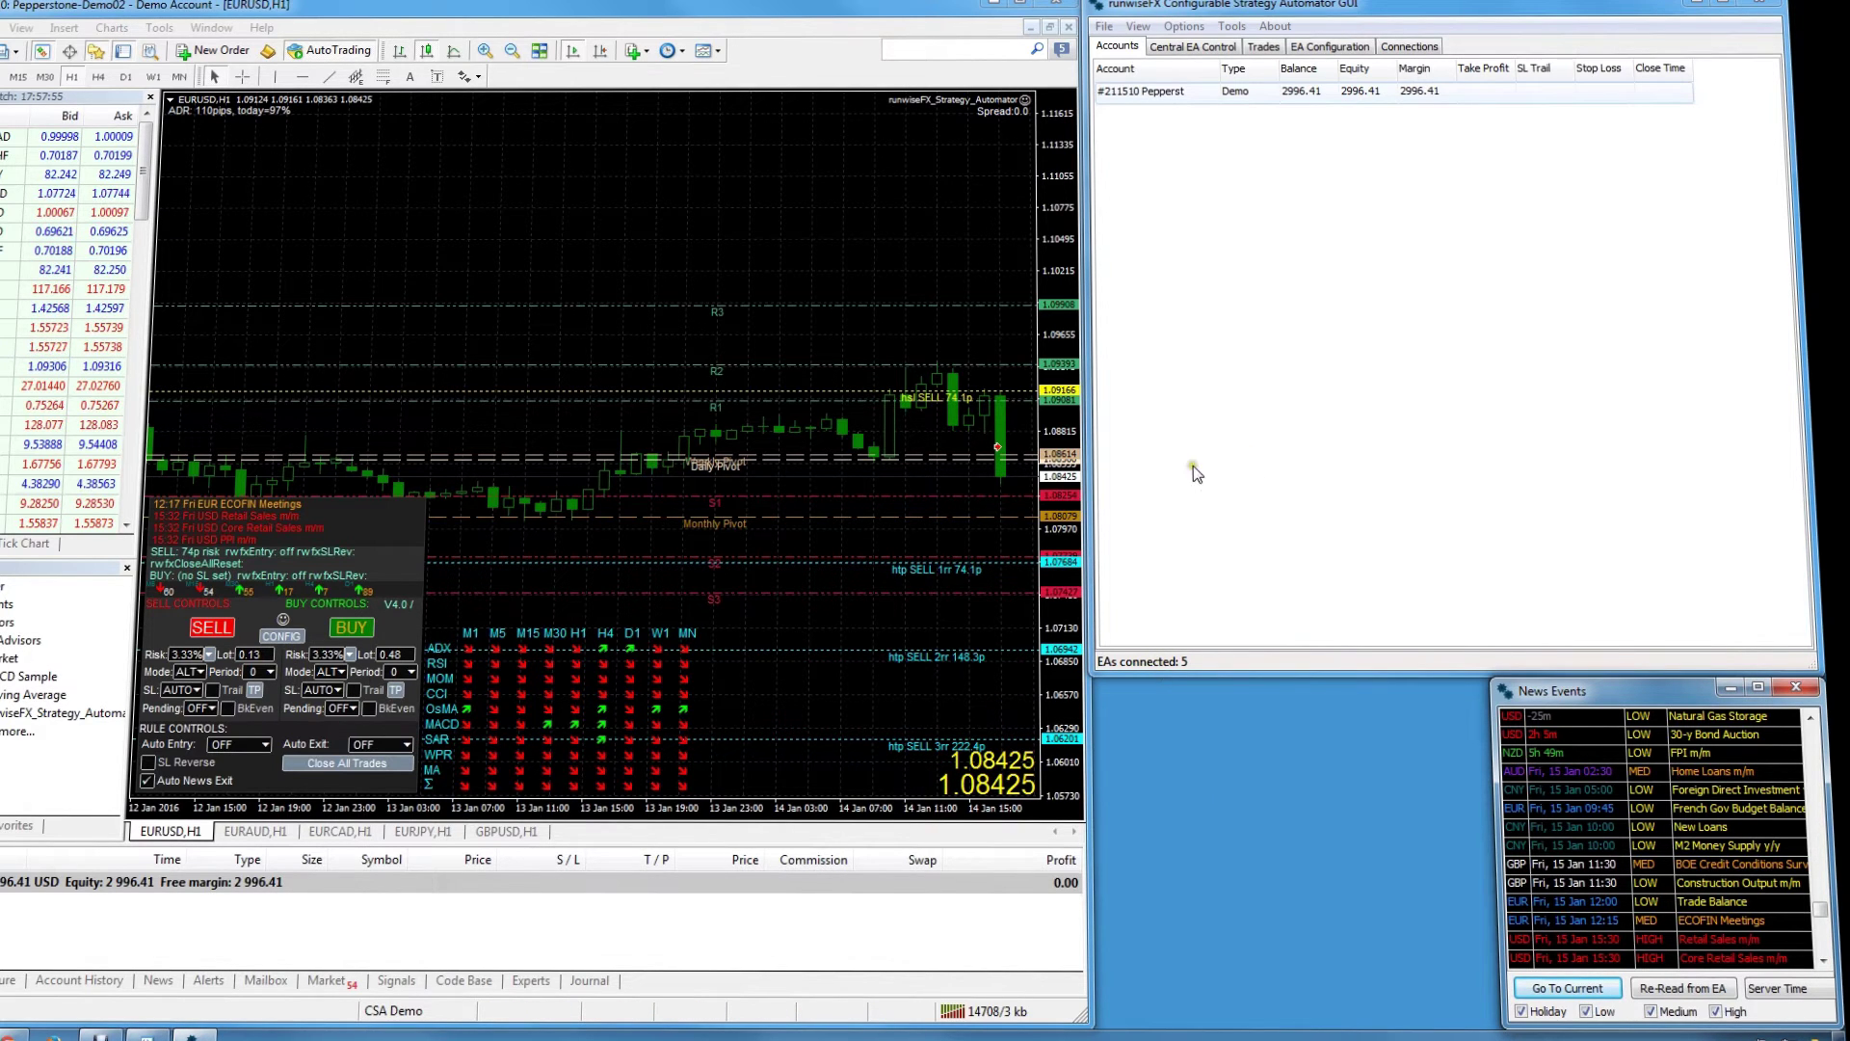
# Raise the SELL lot size to 0.14, send a test alert, and switch the chart to EURAUD,H1.
pyautogui.click(266, 655)
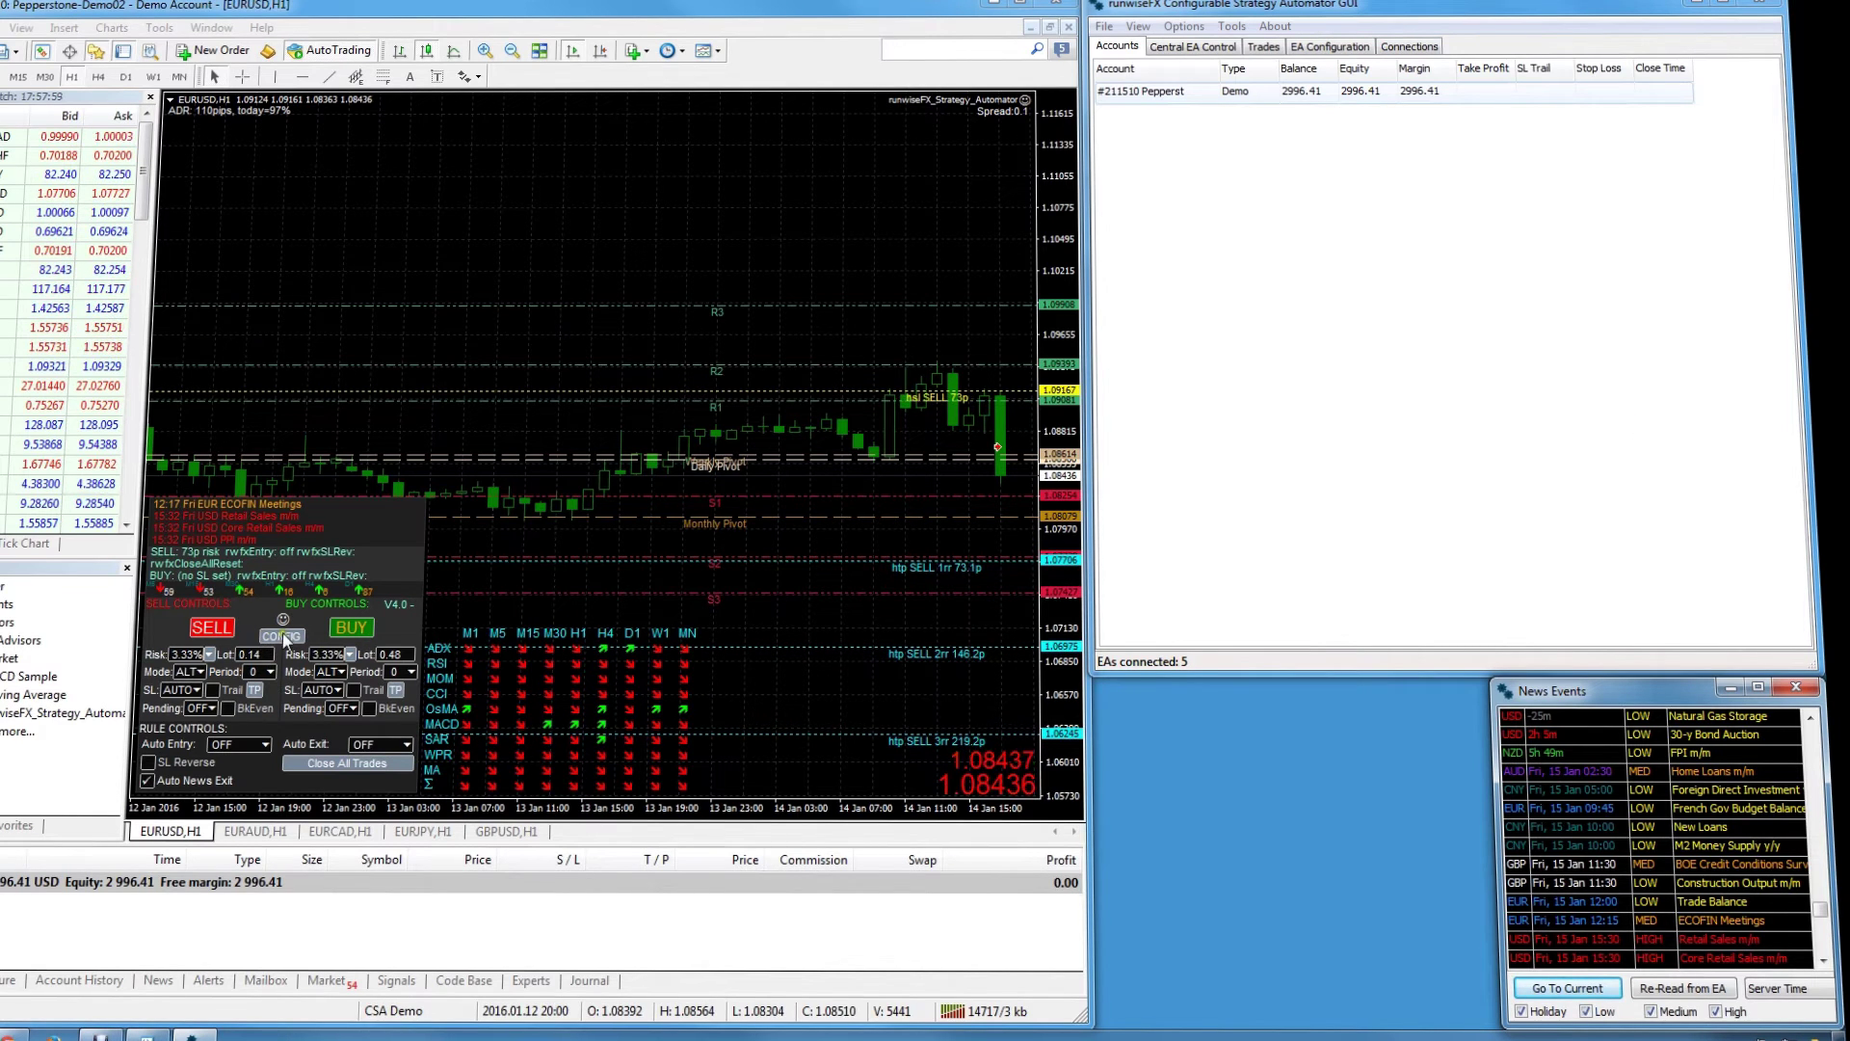
pyautogui.click(282, 637)
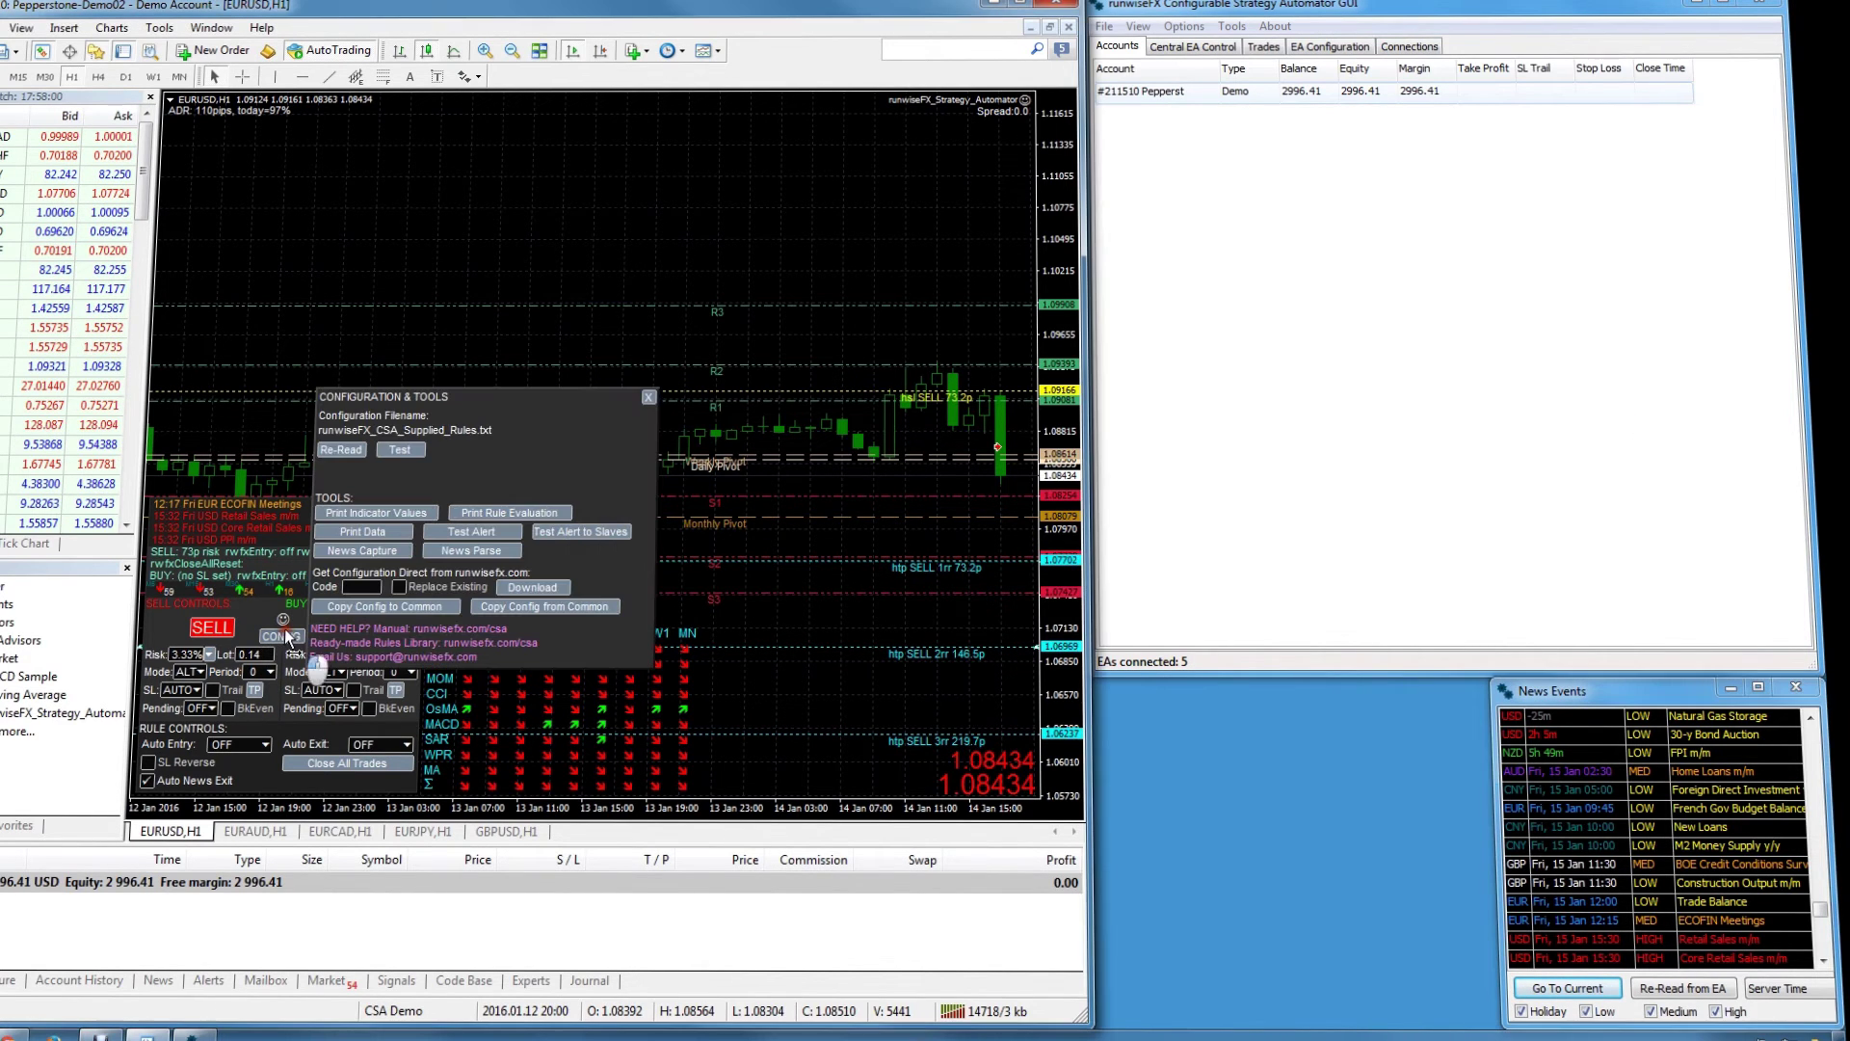
pyautogui.click(482, 534)
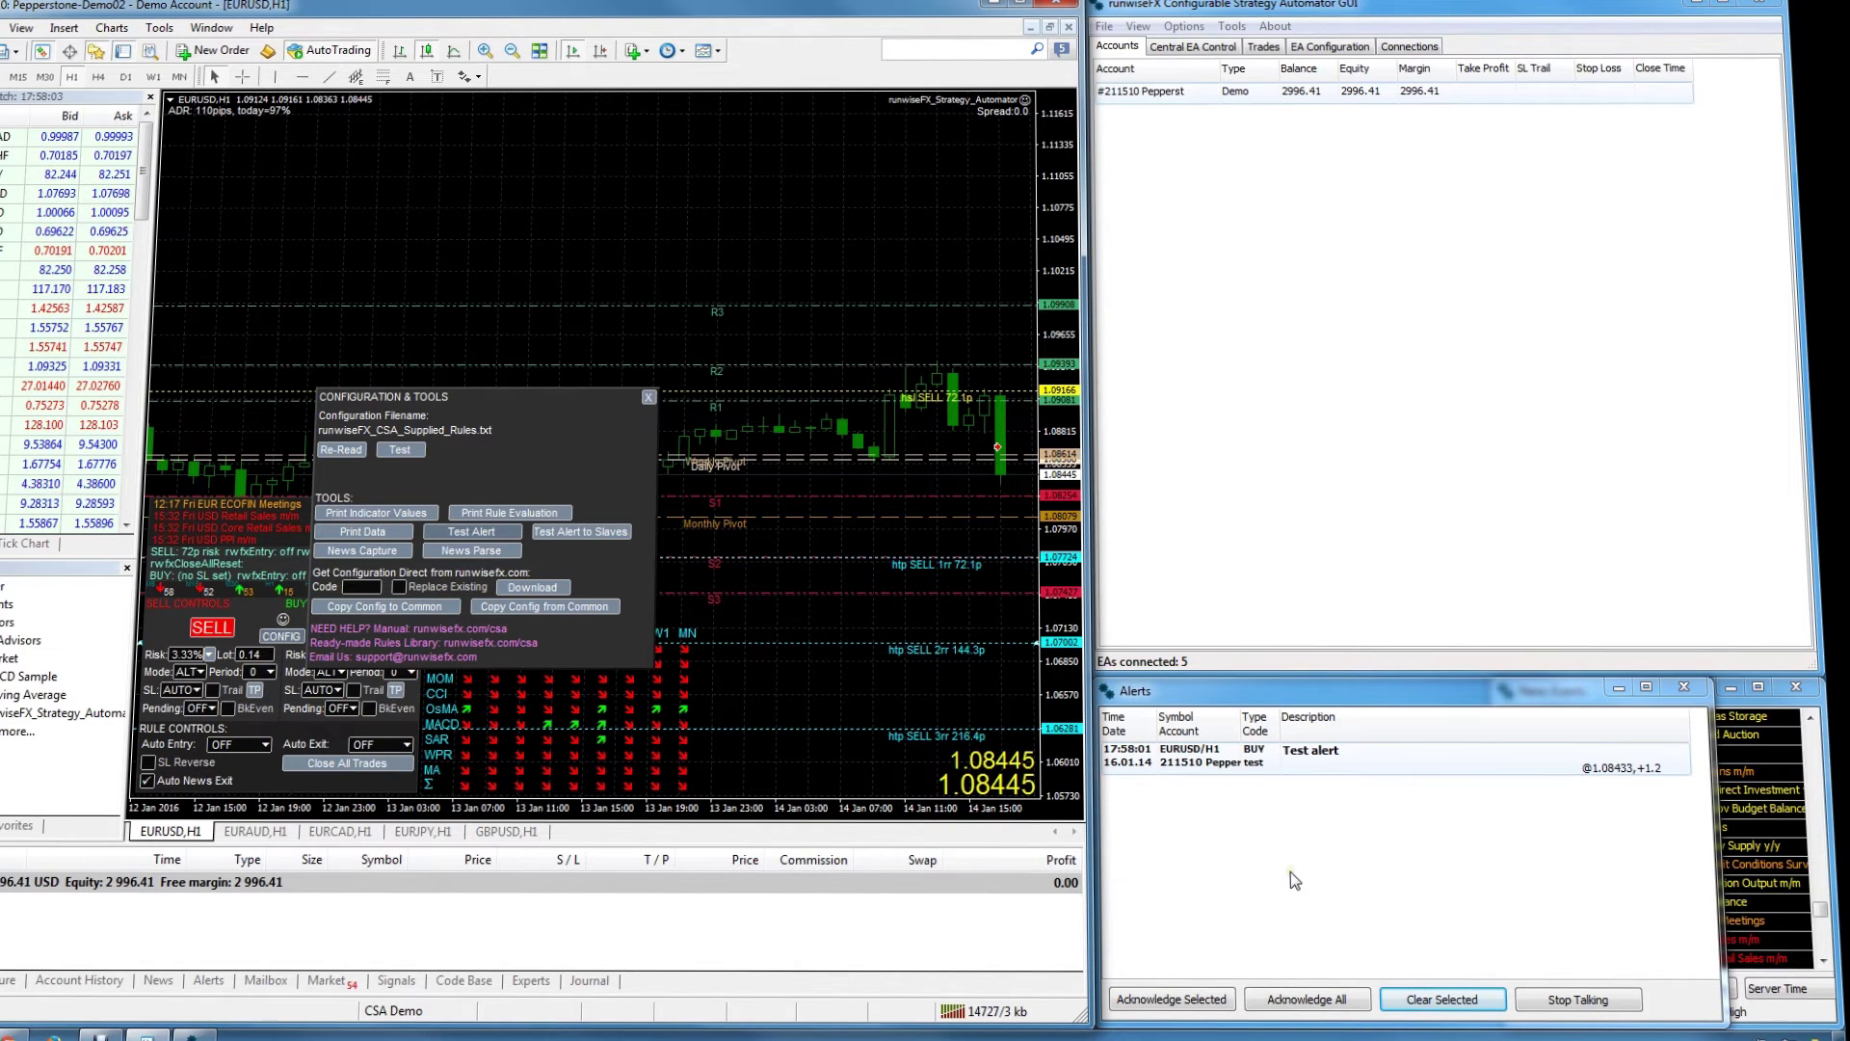
pyautogui.click(648, 398)
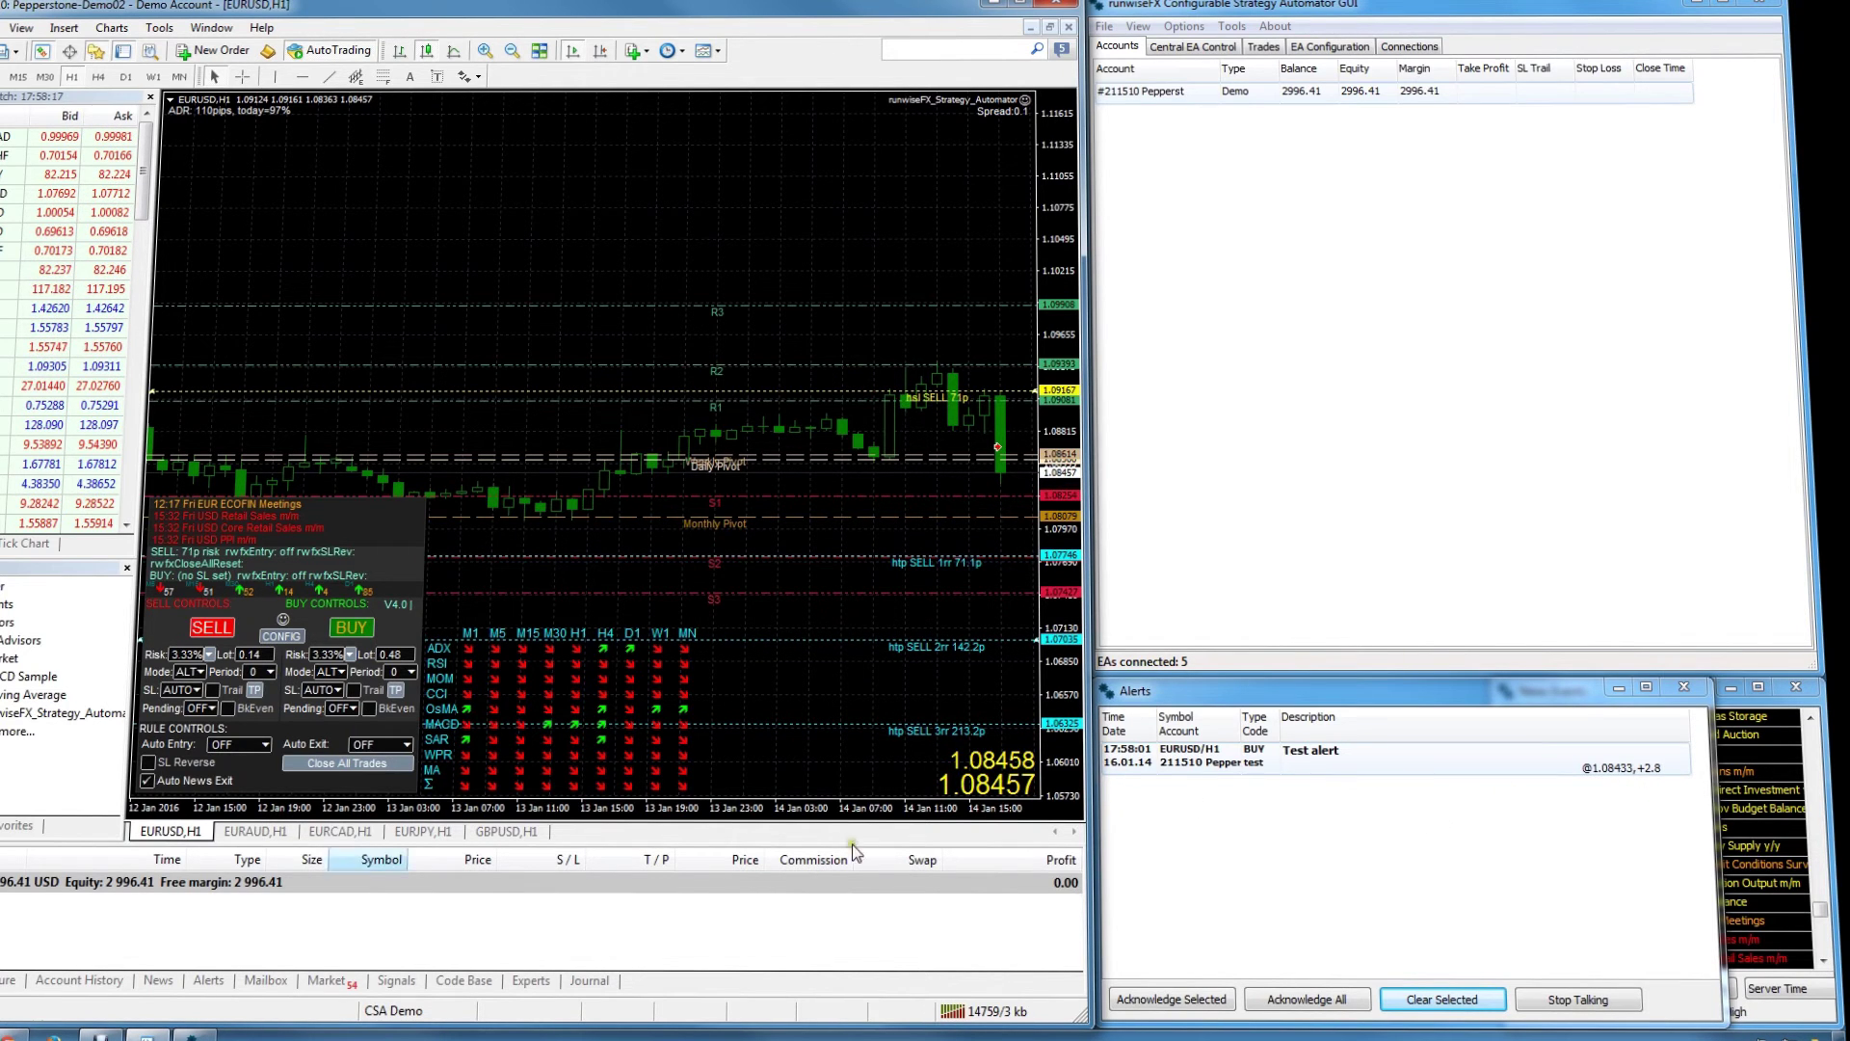
pyautogui.click(269, 834)
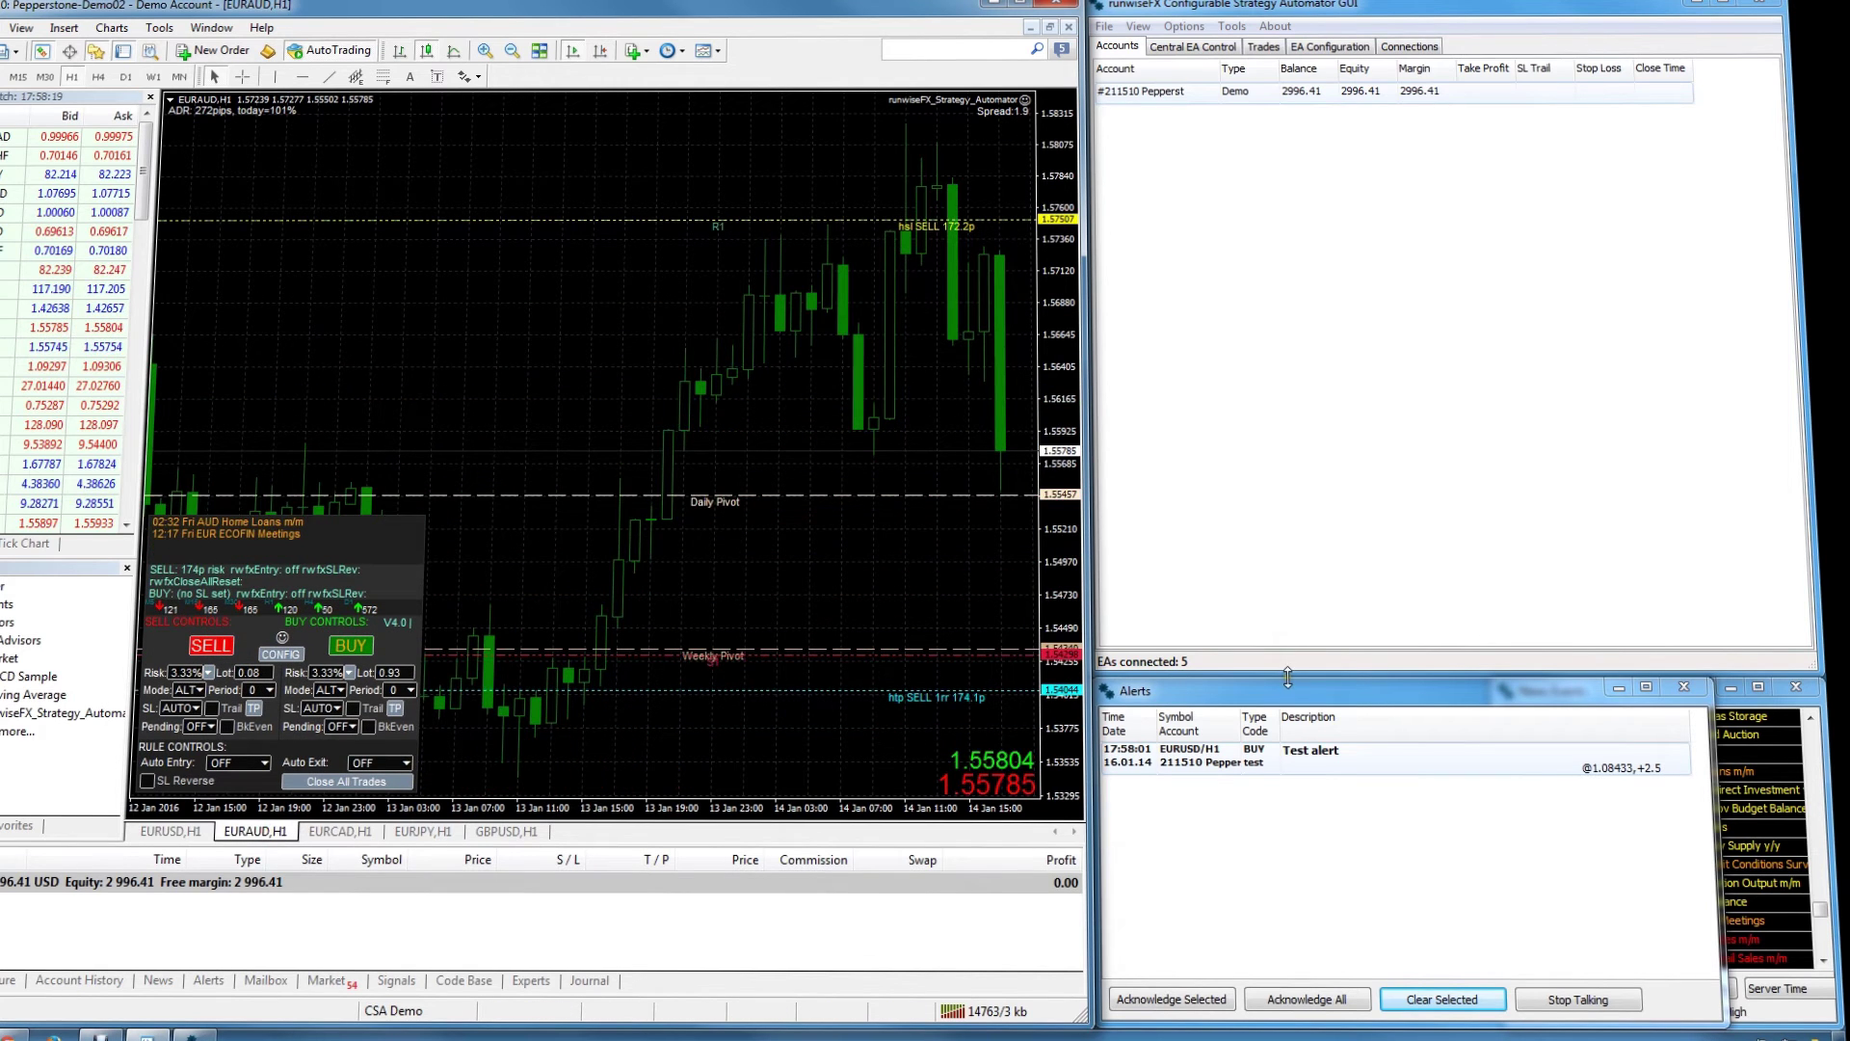
# Open a buy trade from the EURUSD alert, close the Alerts window, and show EA Configuration.
pyautogui.doubleClick(1402, 752)
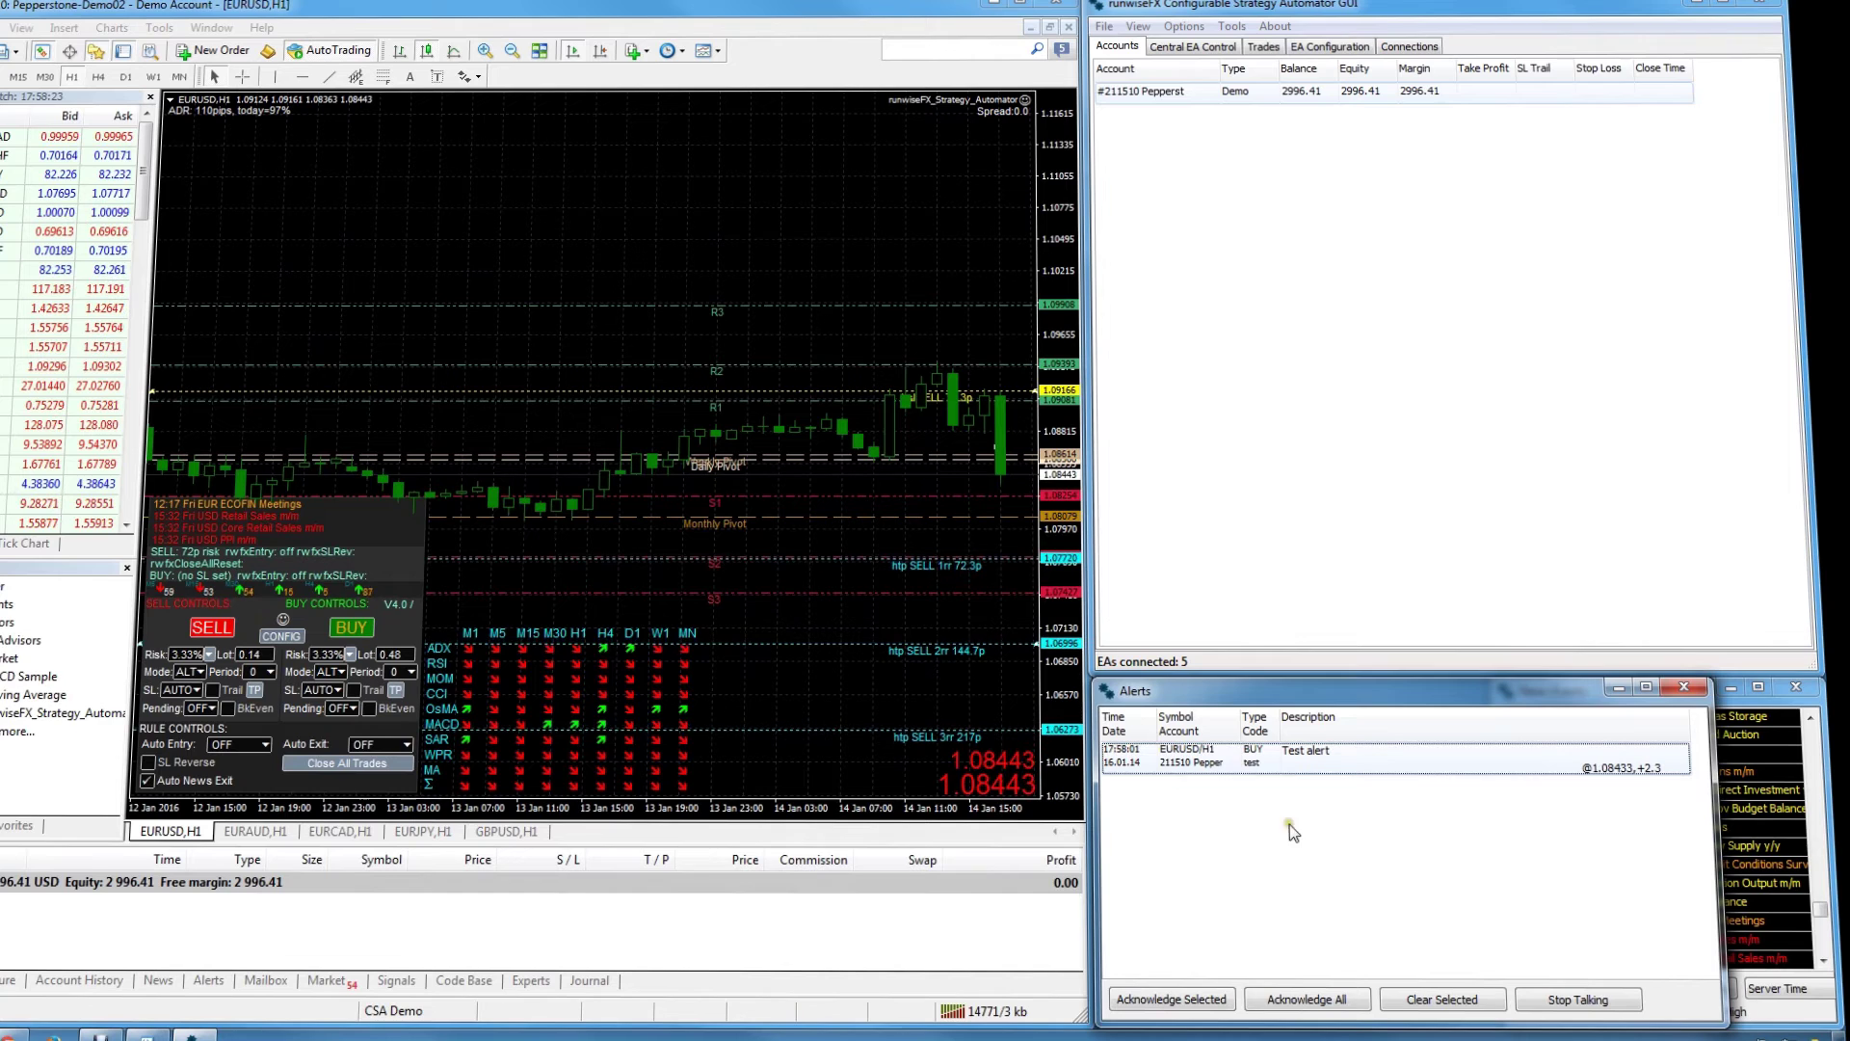
pyautogui.rightClick(1361, 761)
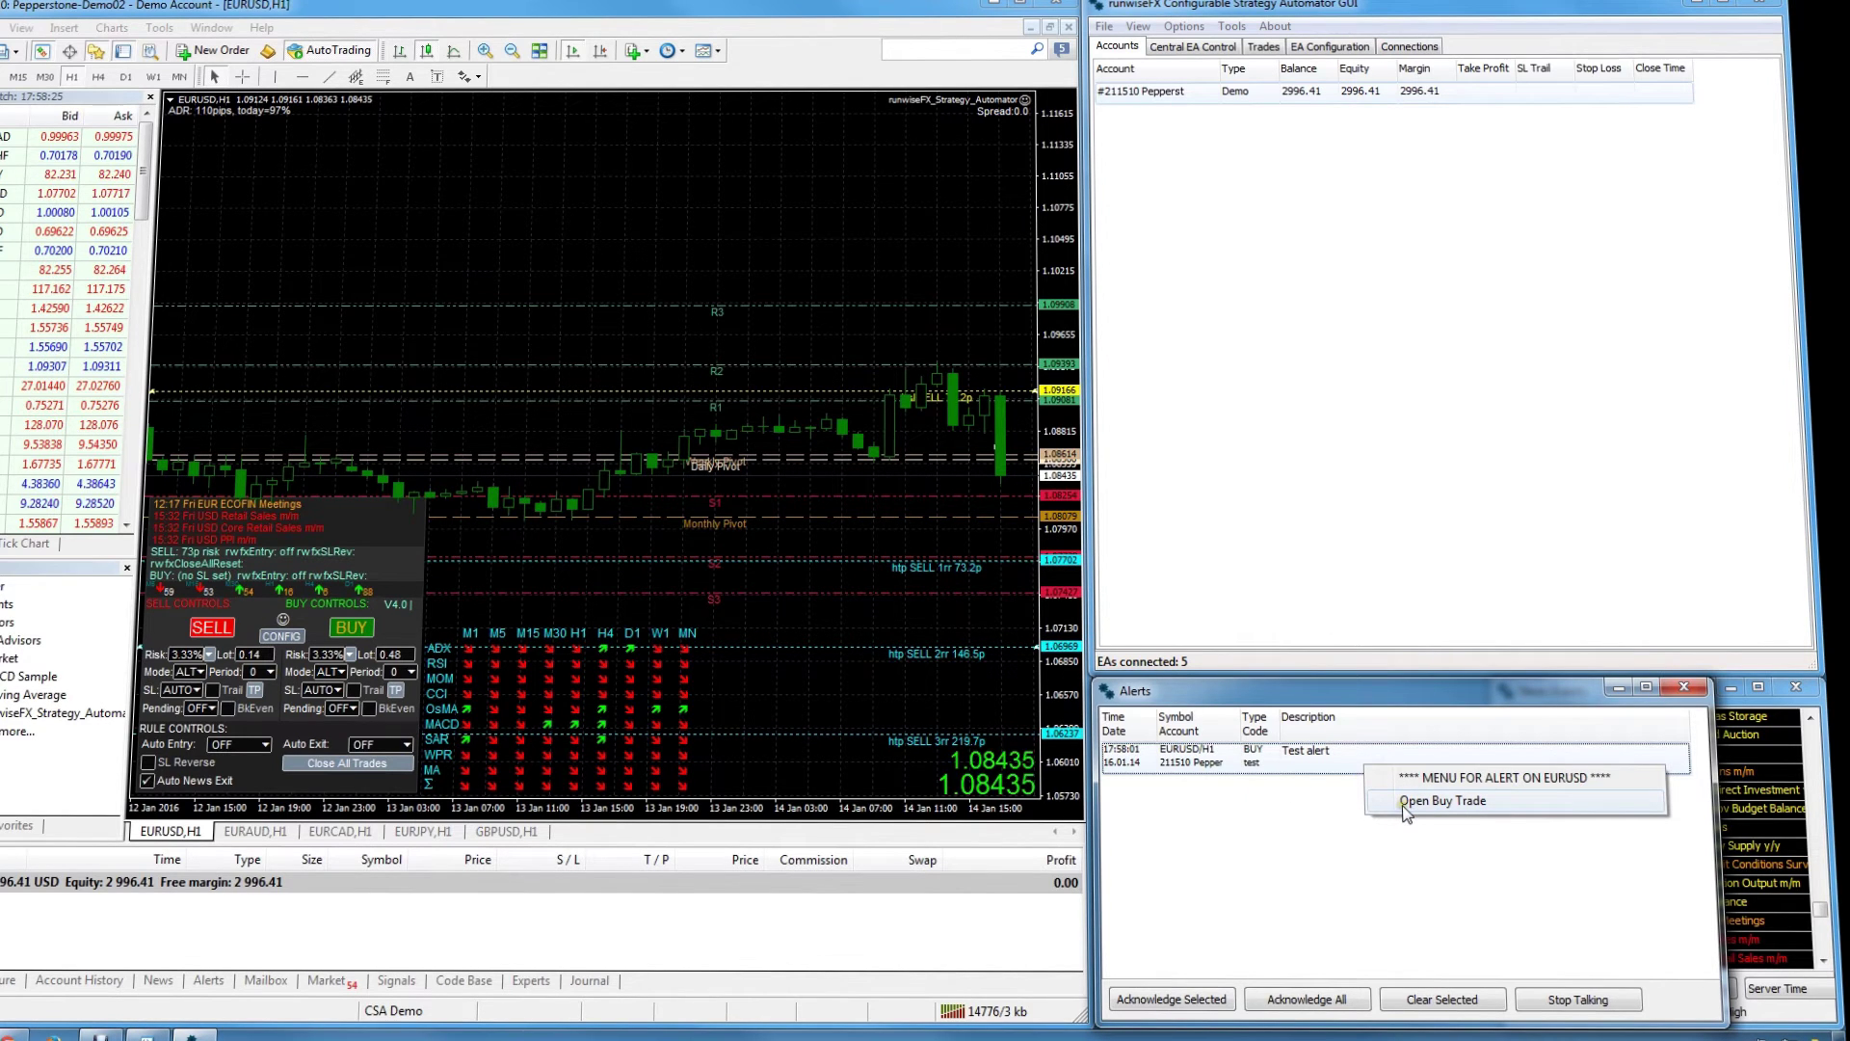
pyautogui.click(1436, 801)
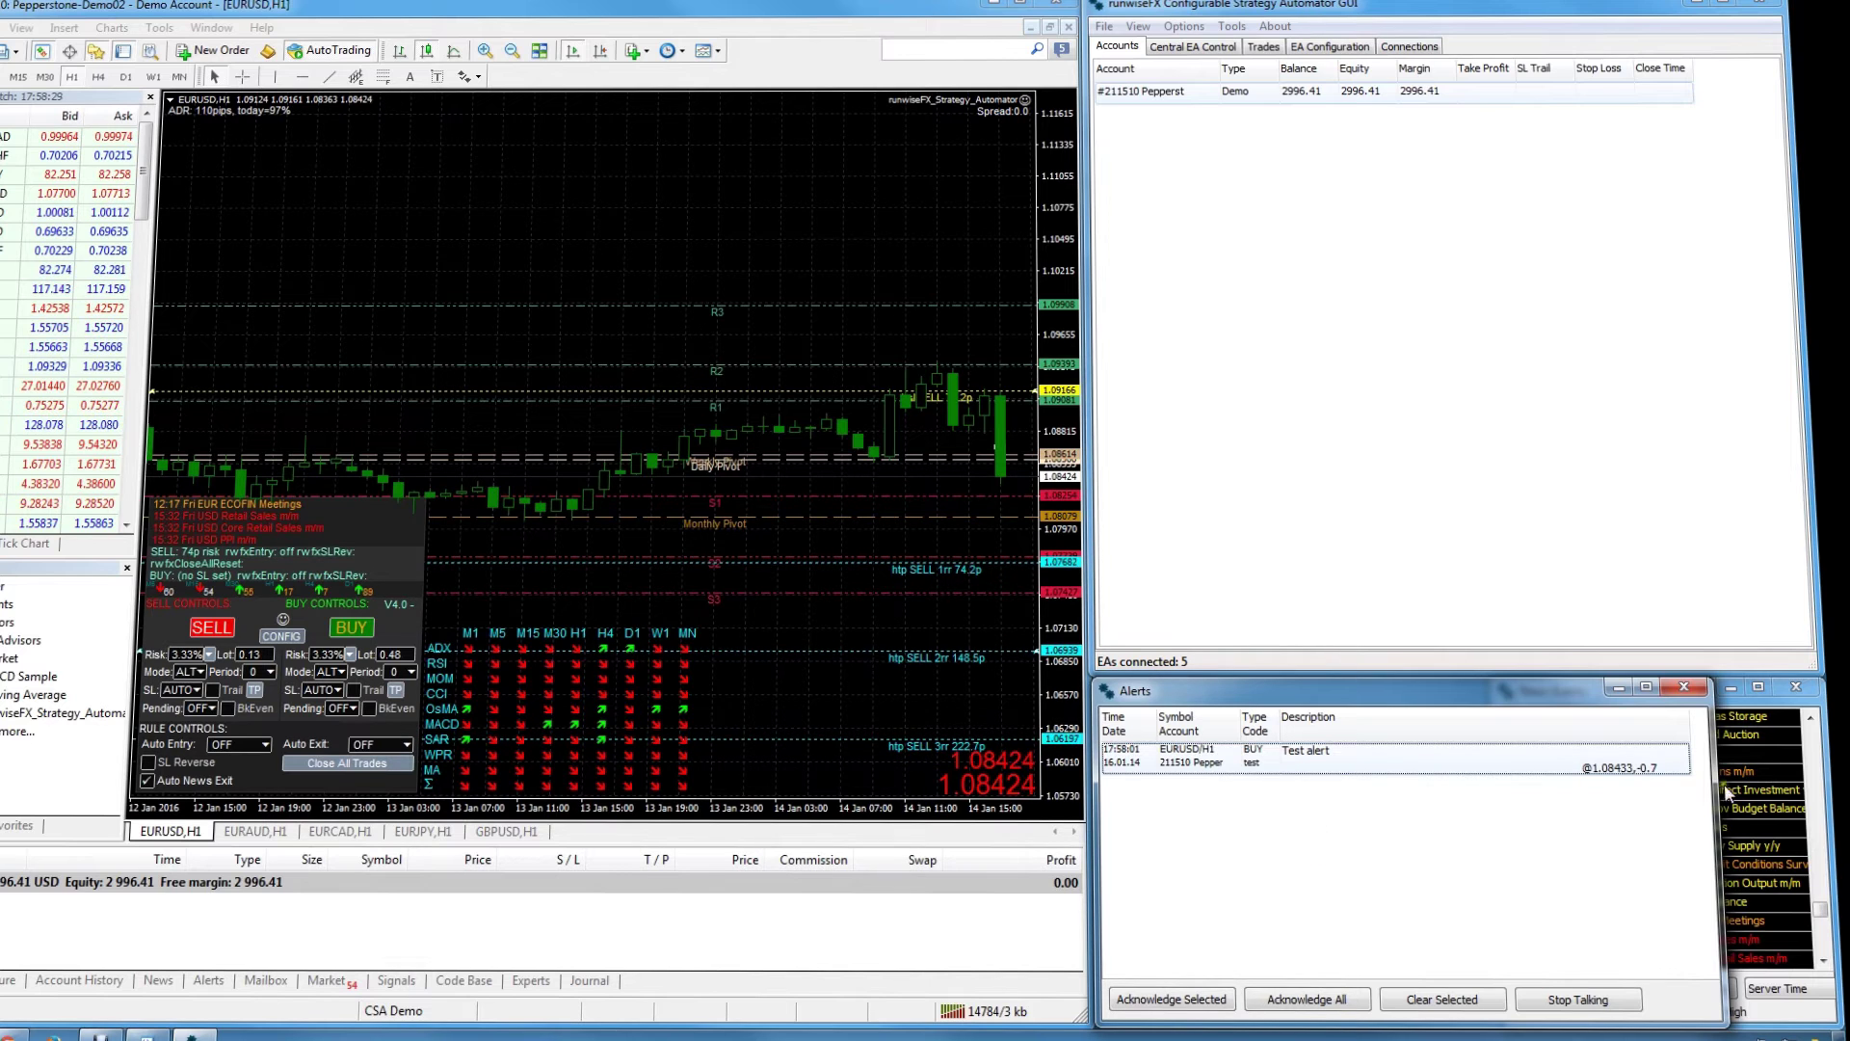
pyautogui.click(1685, 688)
pyautogui.click(1330, 47)
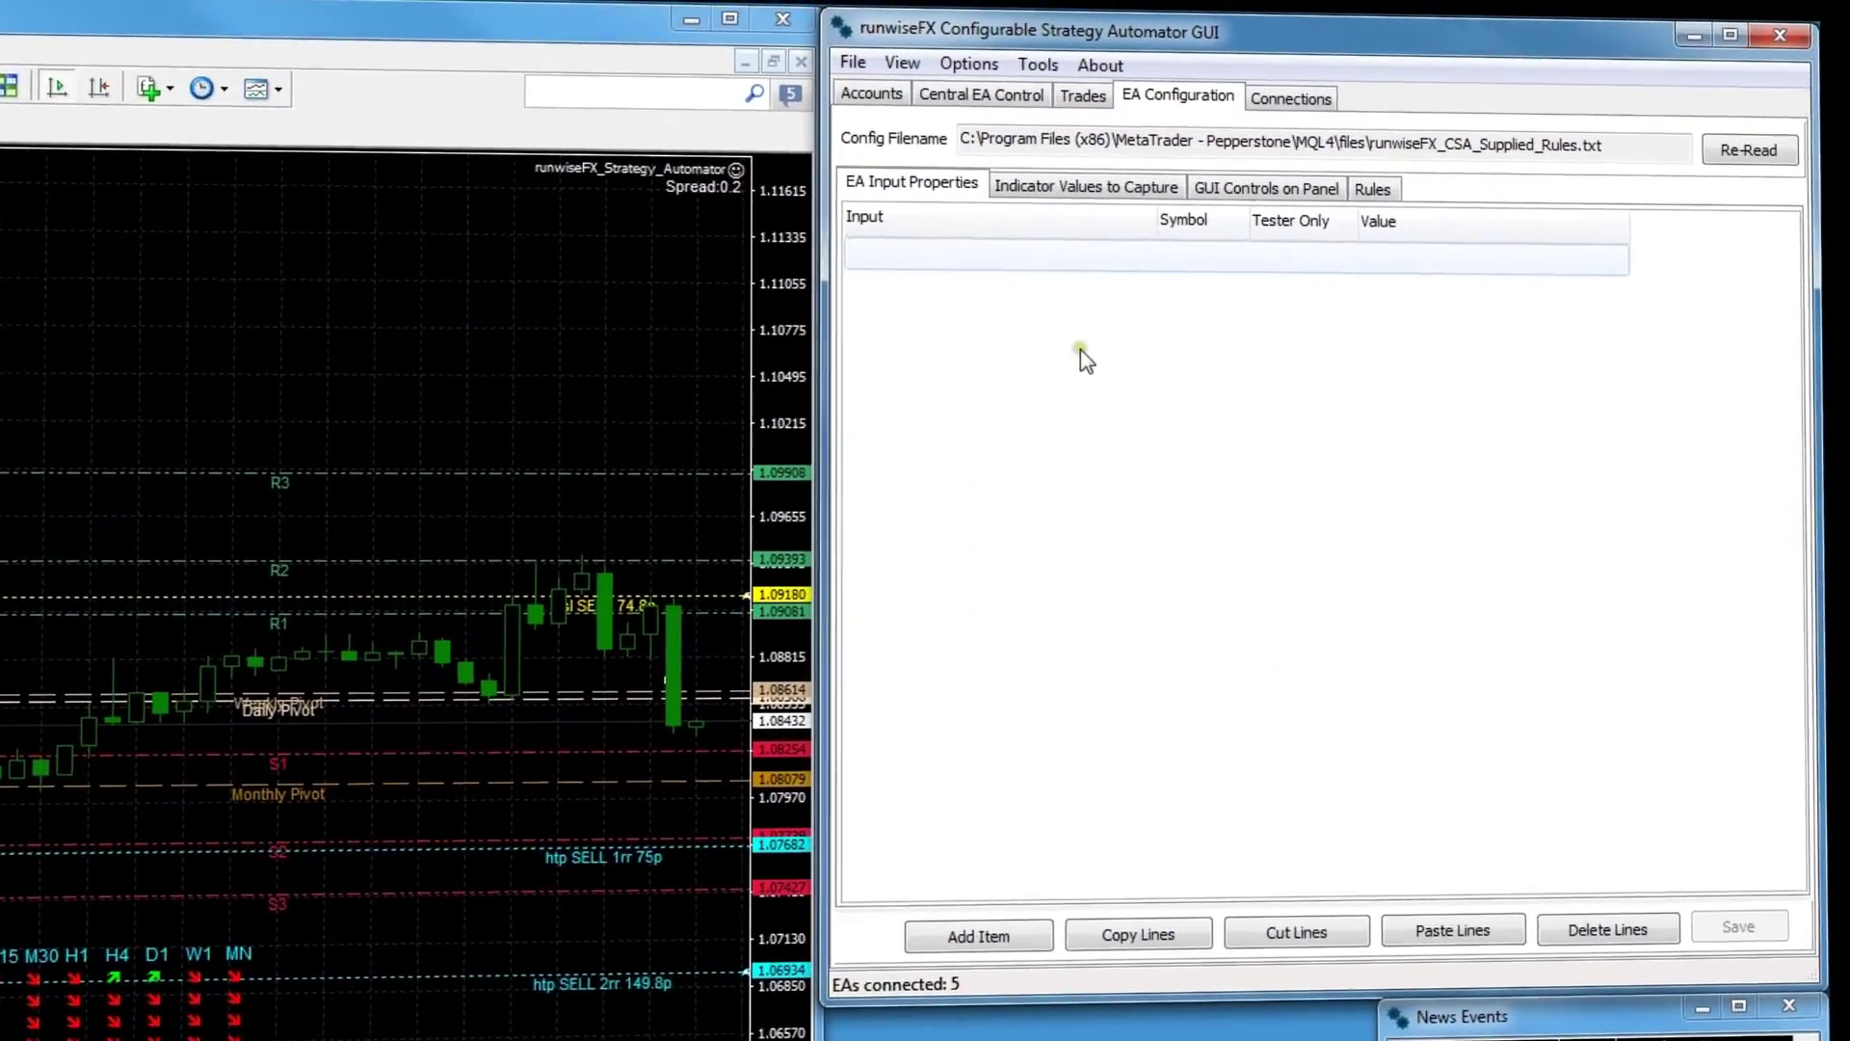
# Add an EA input line for Important_defaultStopLossMode with value 35.
pyautogui.click(1237, 182)
pyautogui.click(1105, 256)
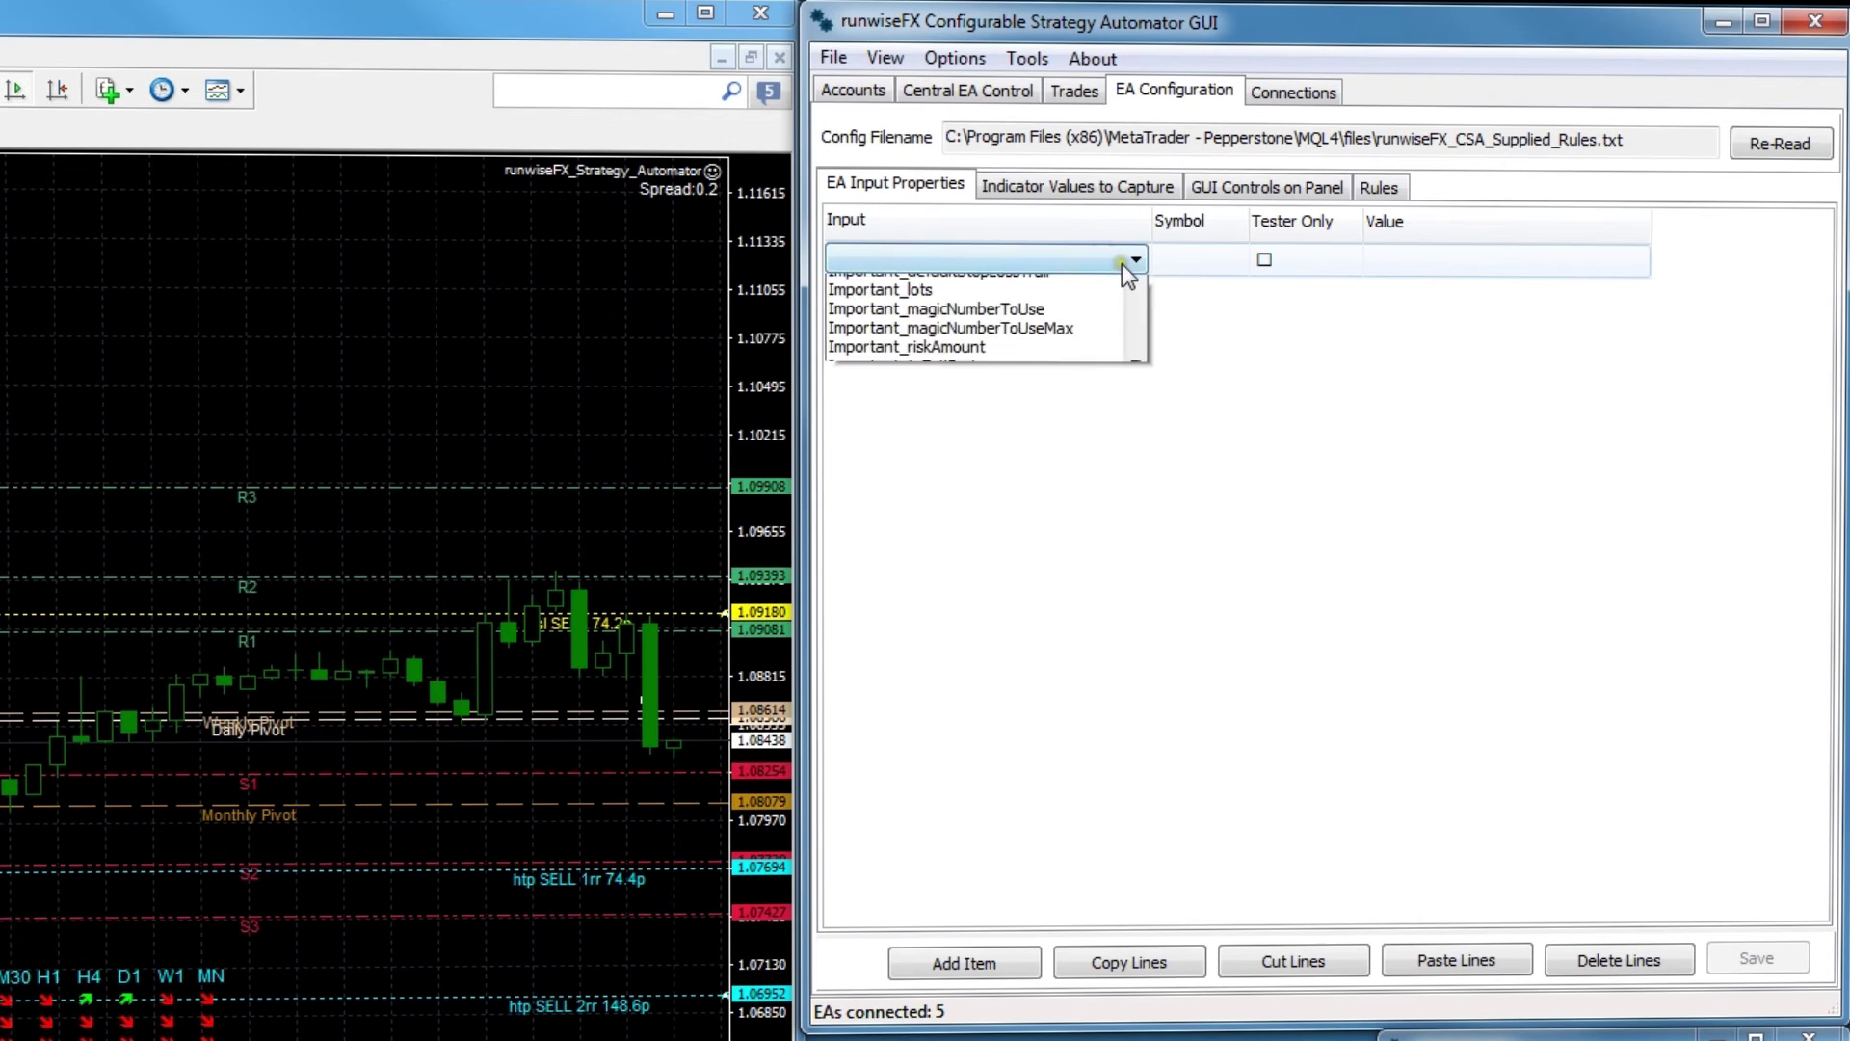
pyautogui.click(1062, 306)
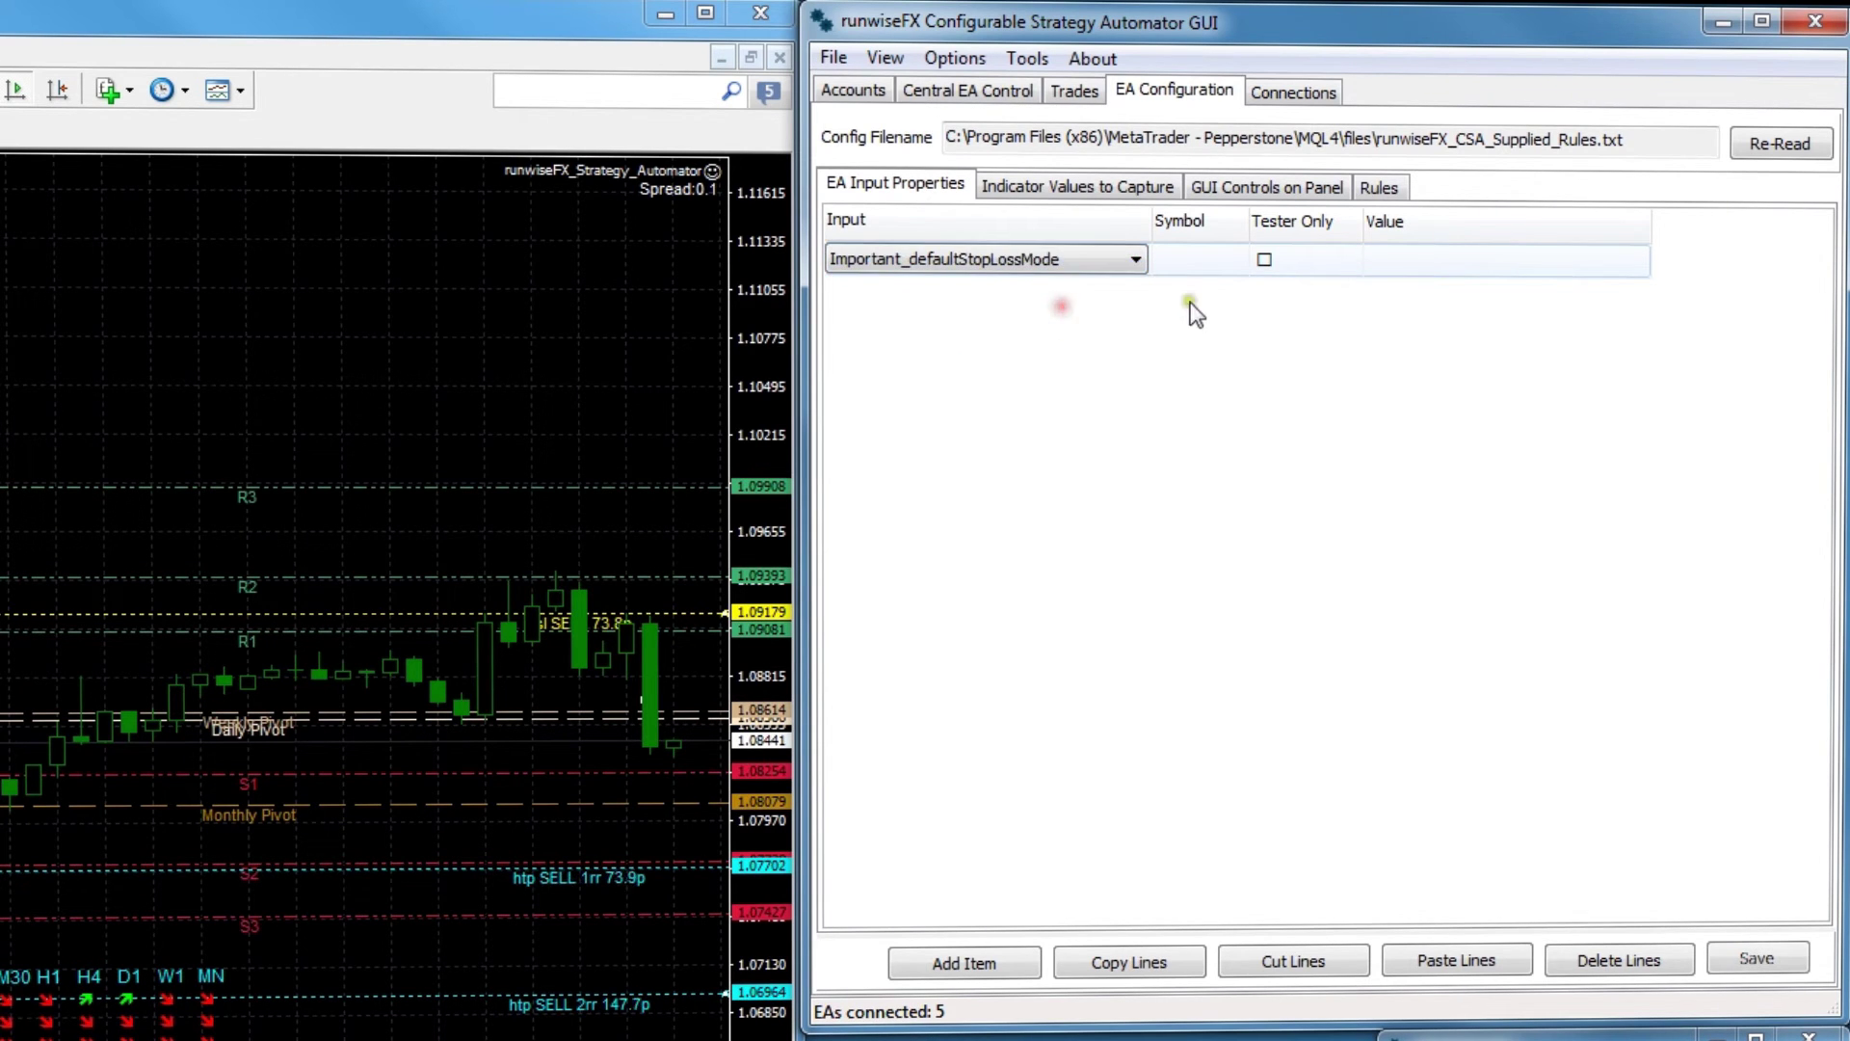
pyautogui.click(1430, 260)
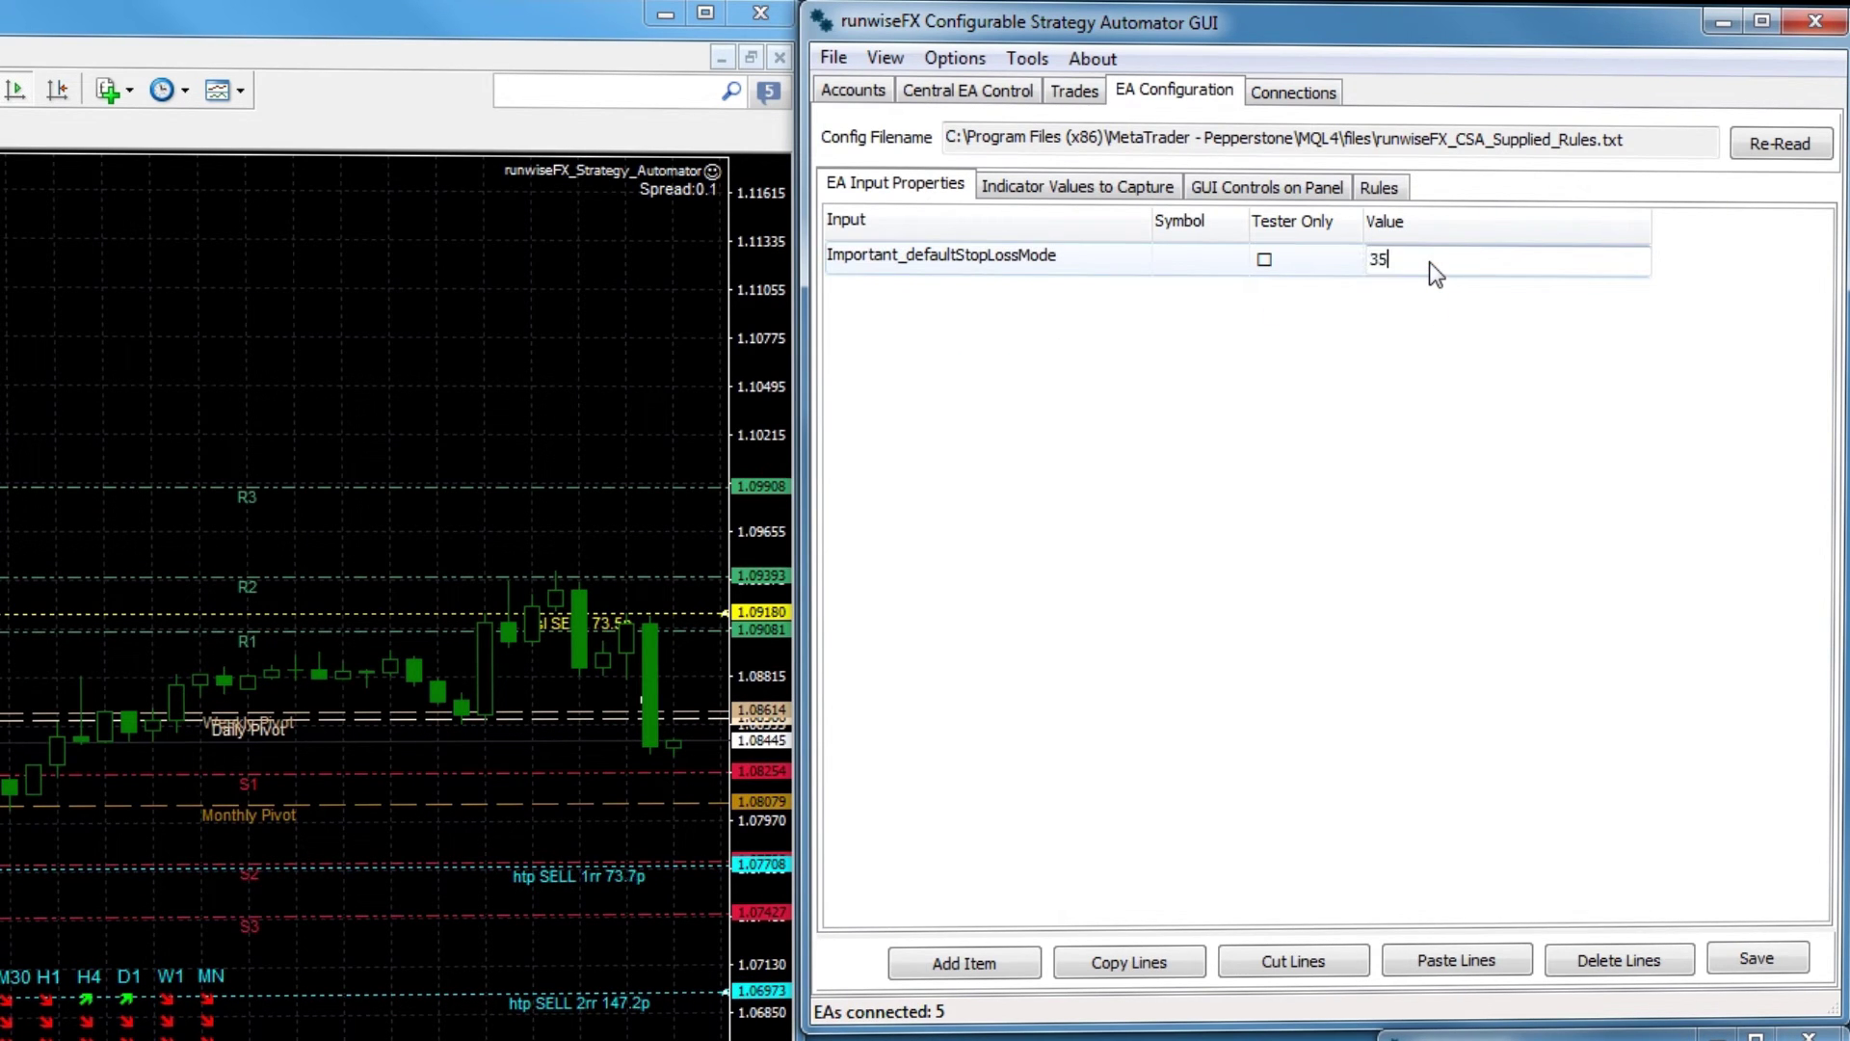
pyautogui.write('35')
pyautogui.press('Return')
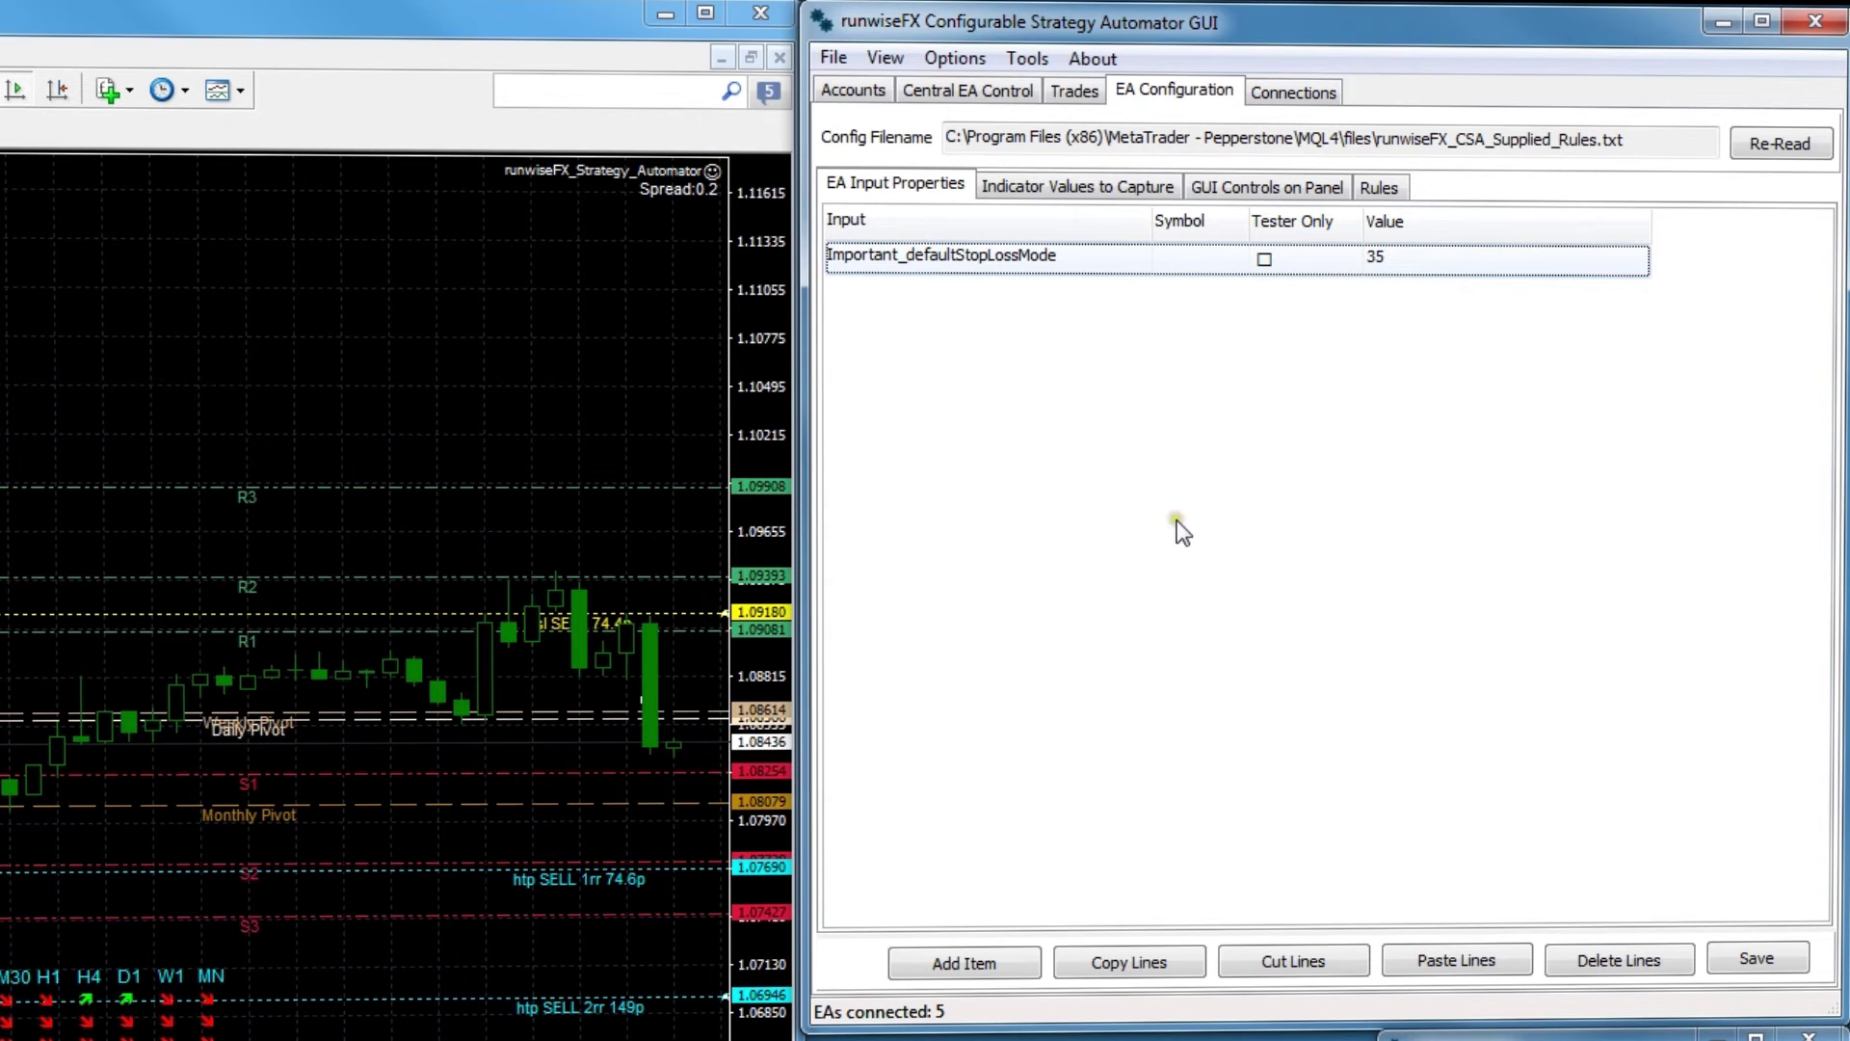
# Duplicate the stop-loss mode line and set the copy to symbol JPY with value 45.
pyautogui.click(1126, 966)
pyautogui.click(1449, 959)
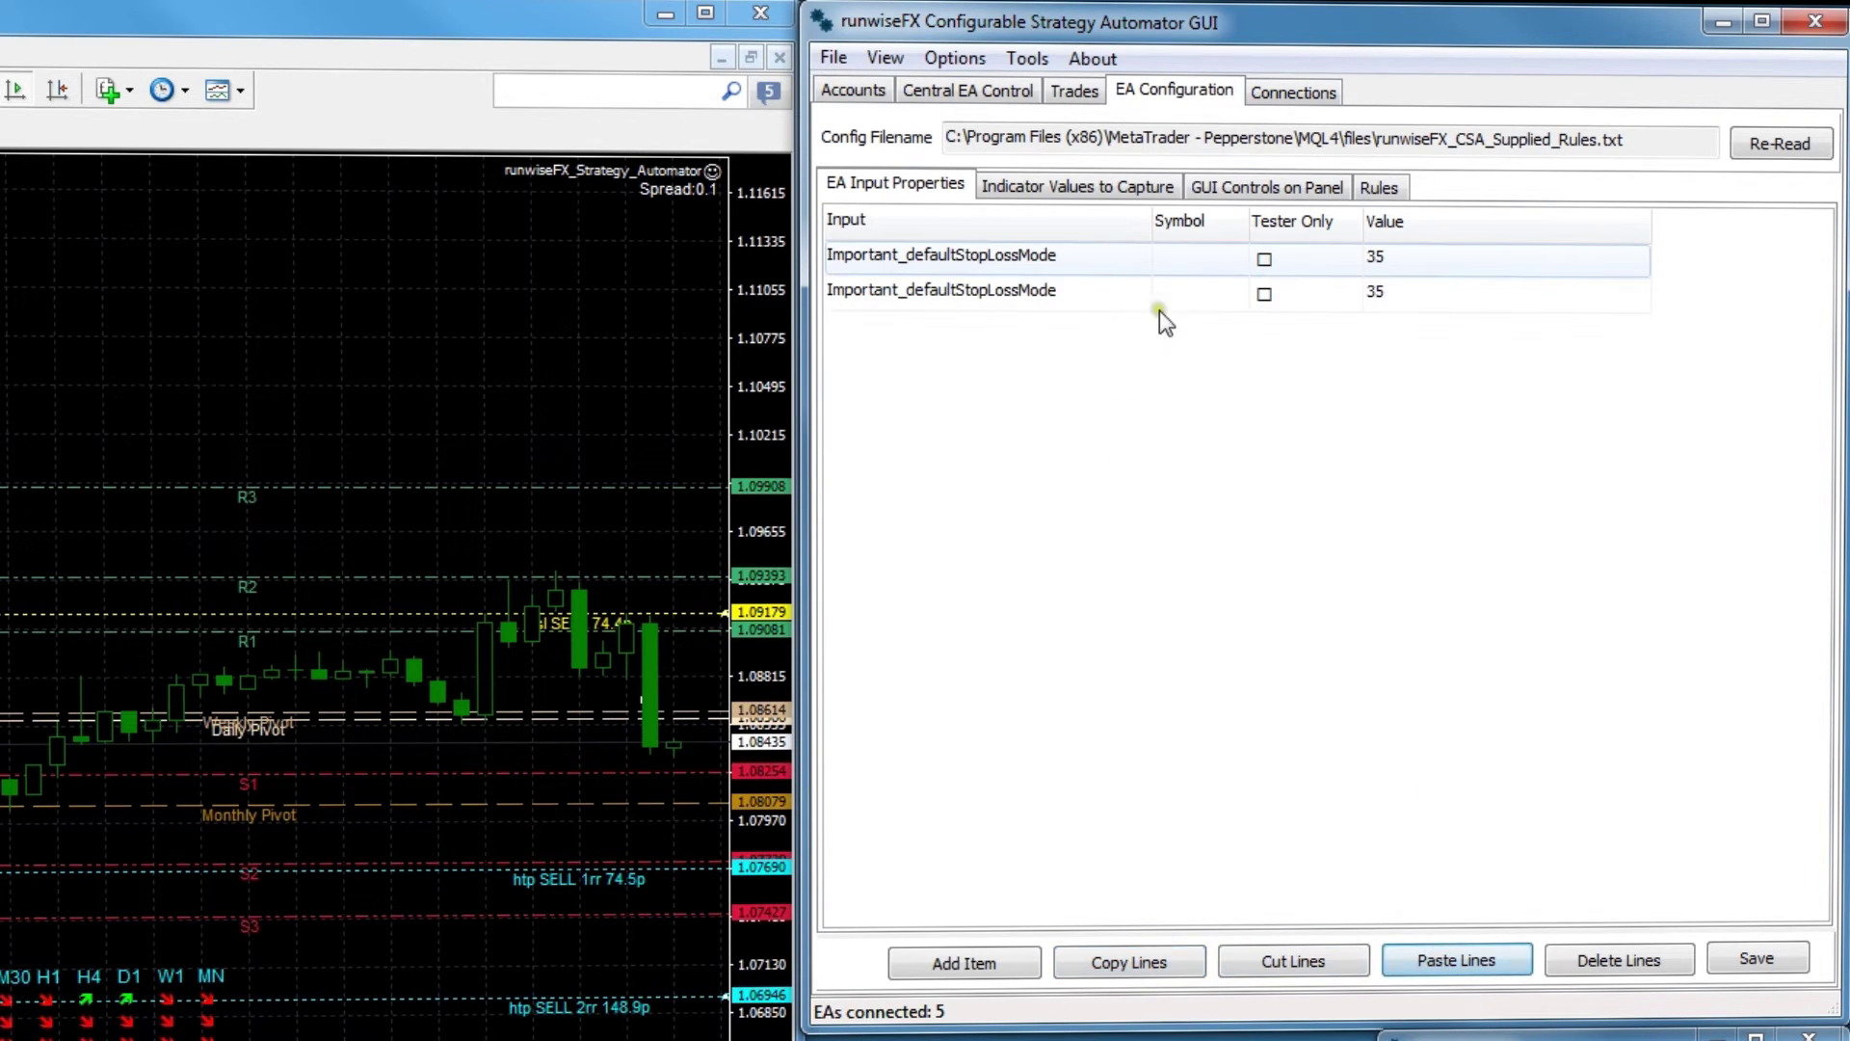
pyautogui.click(1202, 299)
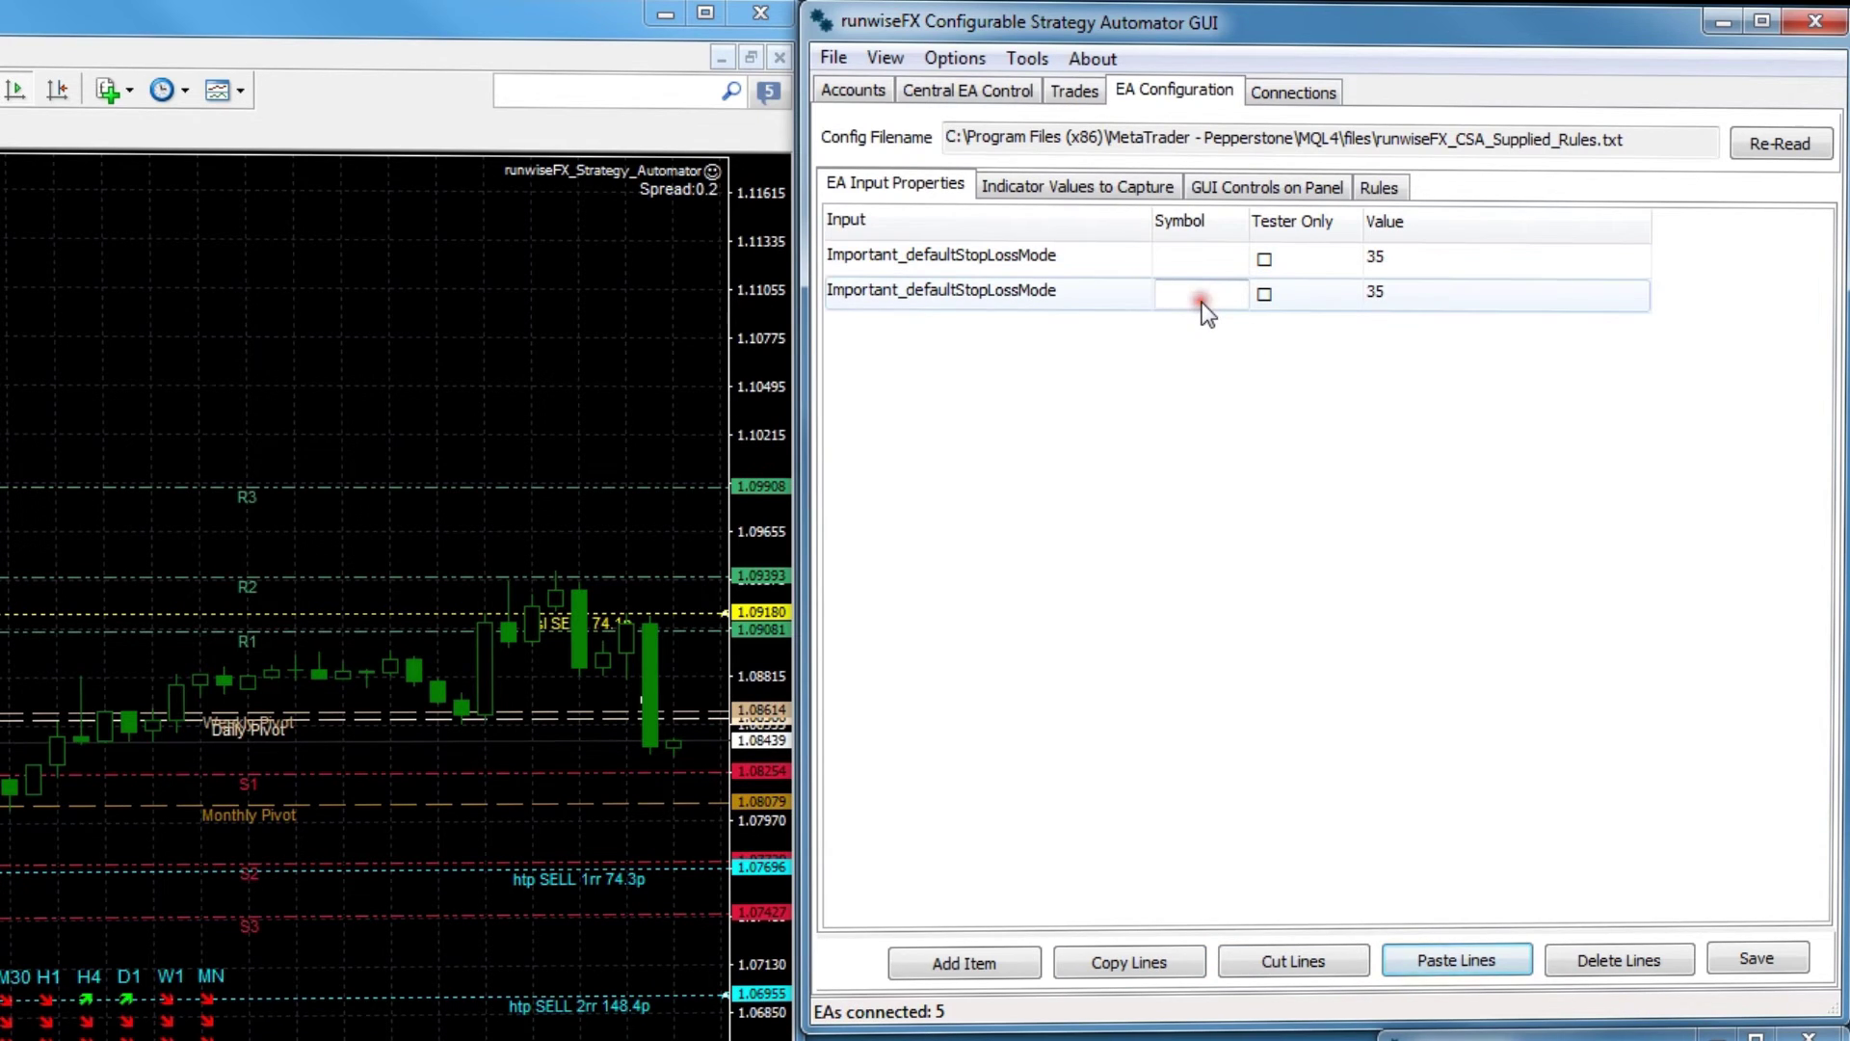
pyautogui.write('JPY')
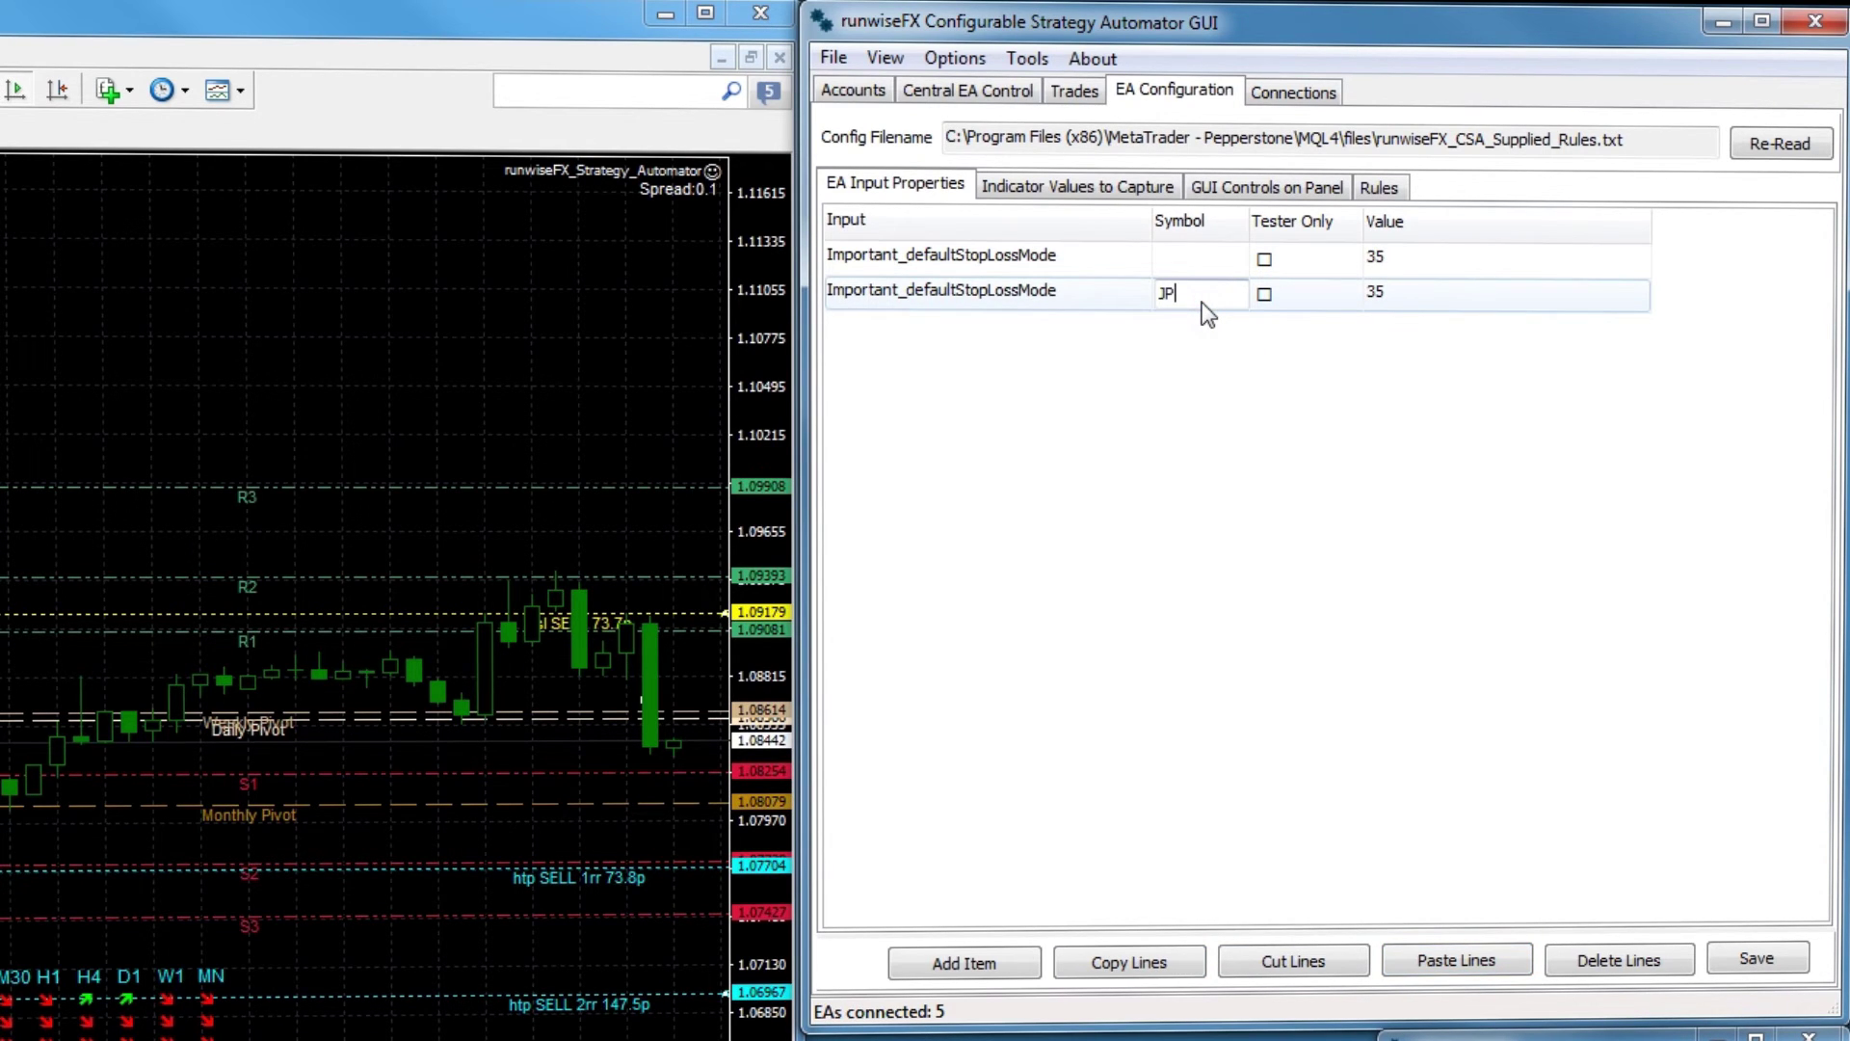
pyautogui.click(1414, 291)
pyautogui.click(1414, 291)
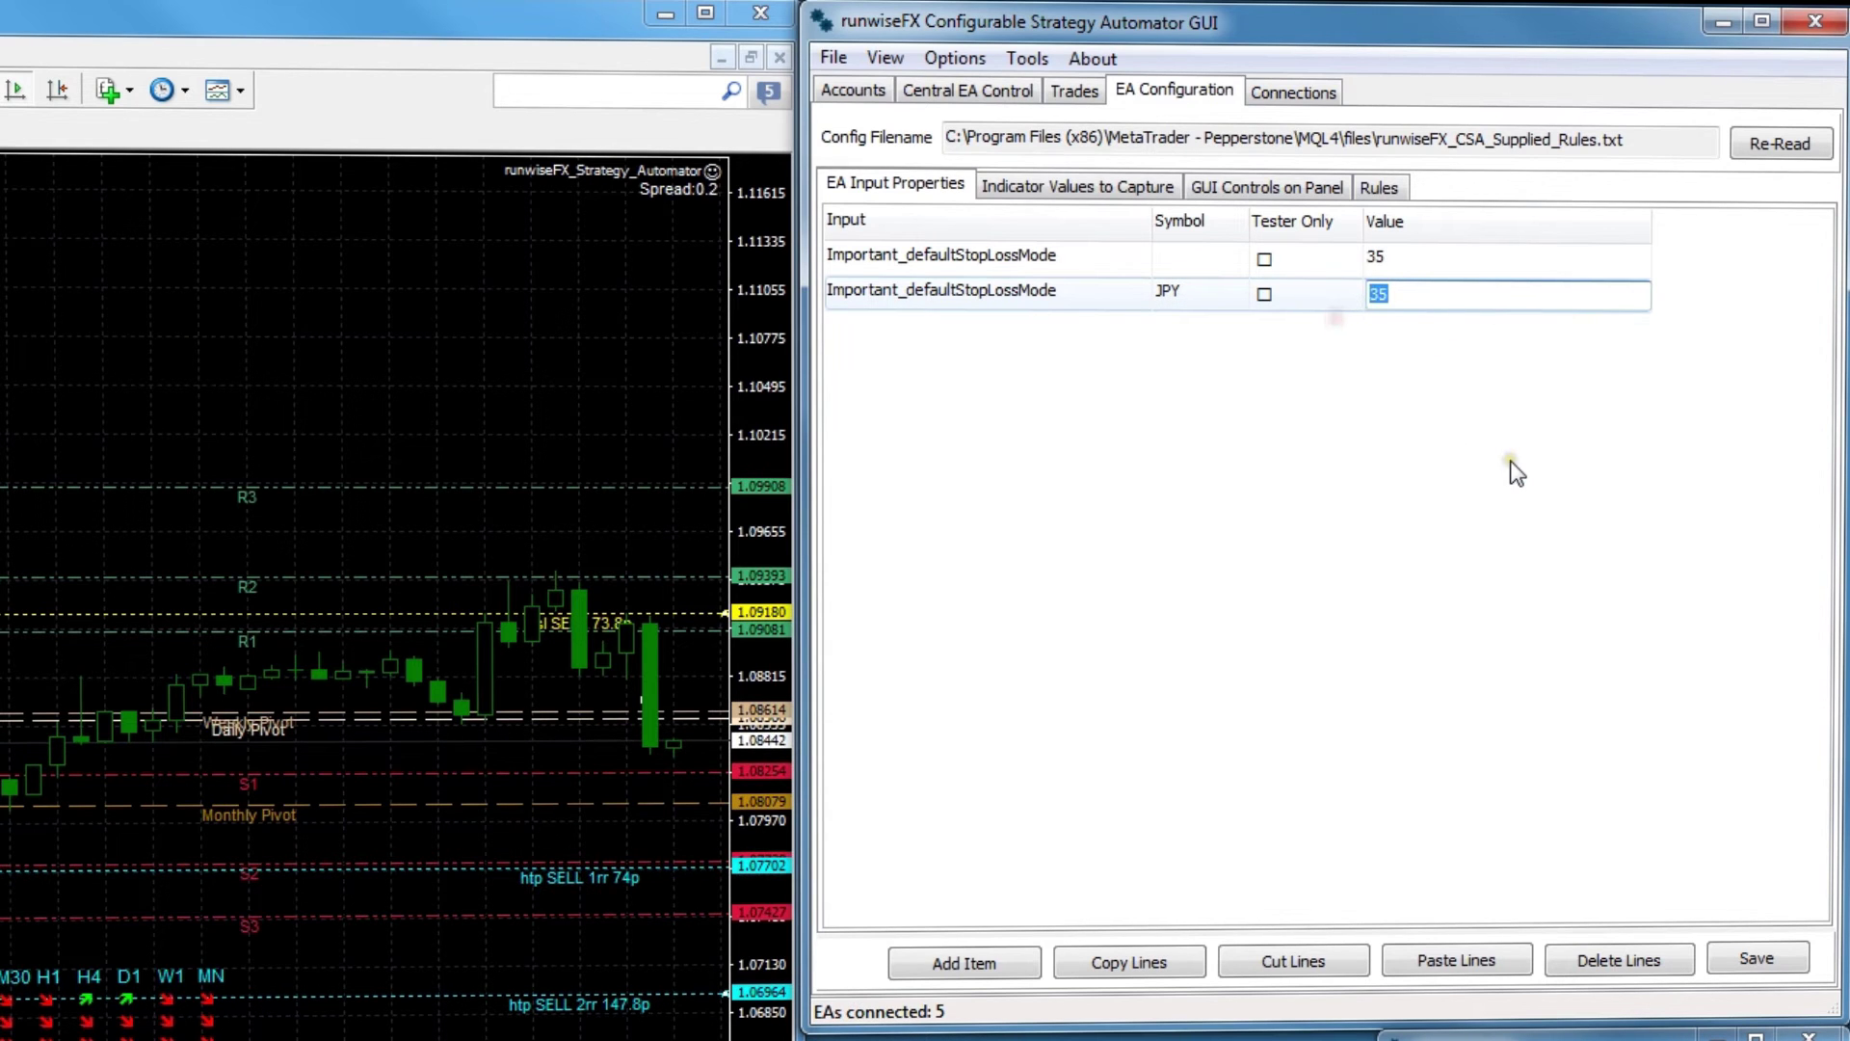
pyautogui.write('45')
pyautogui.click(1361, 378)
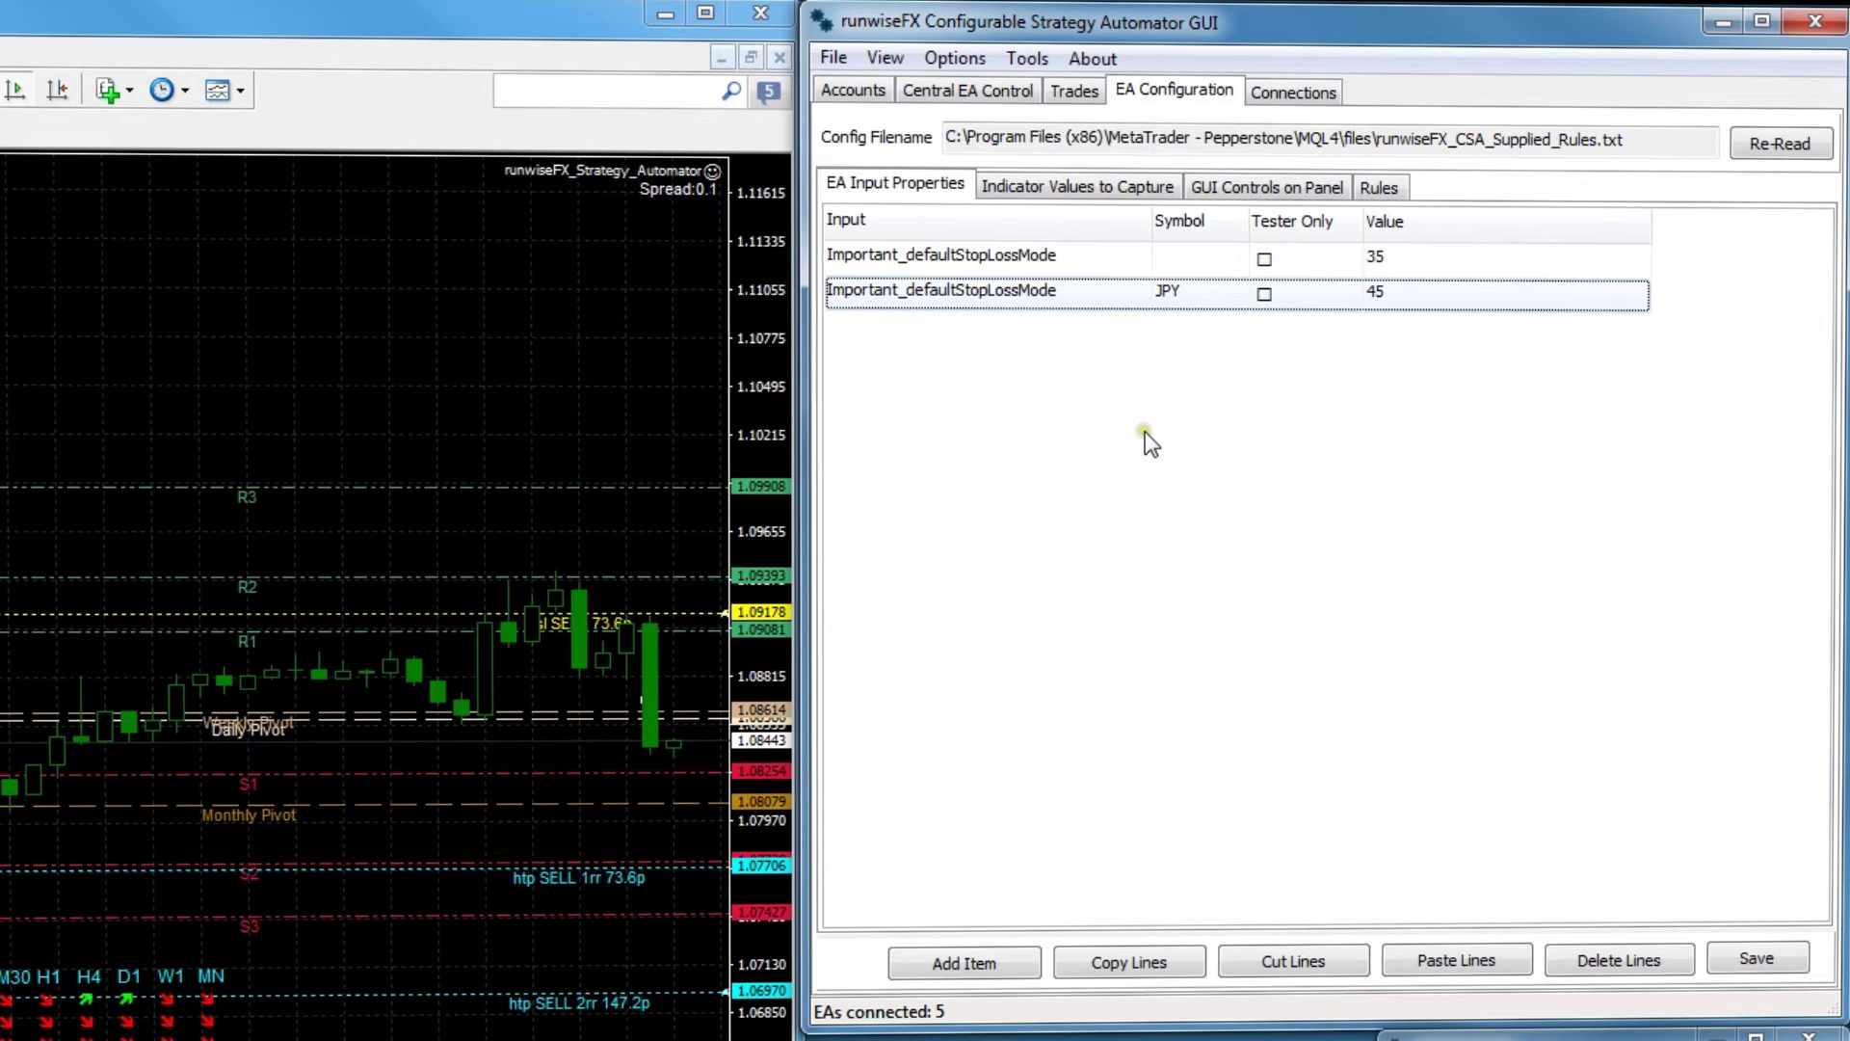
# Check the Indicator Values to Capture list, cancel a new indicator item, then show the GUI Controls on Panel.
pyautogui.click(1097, 189)
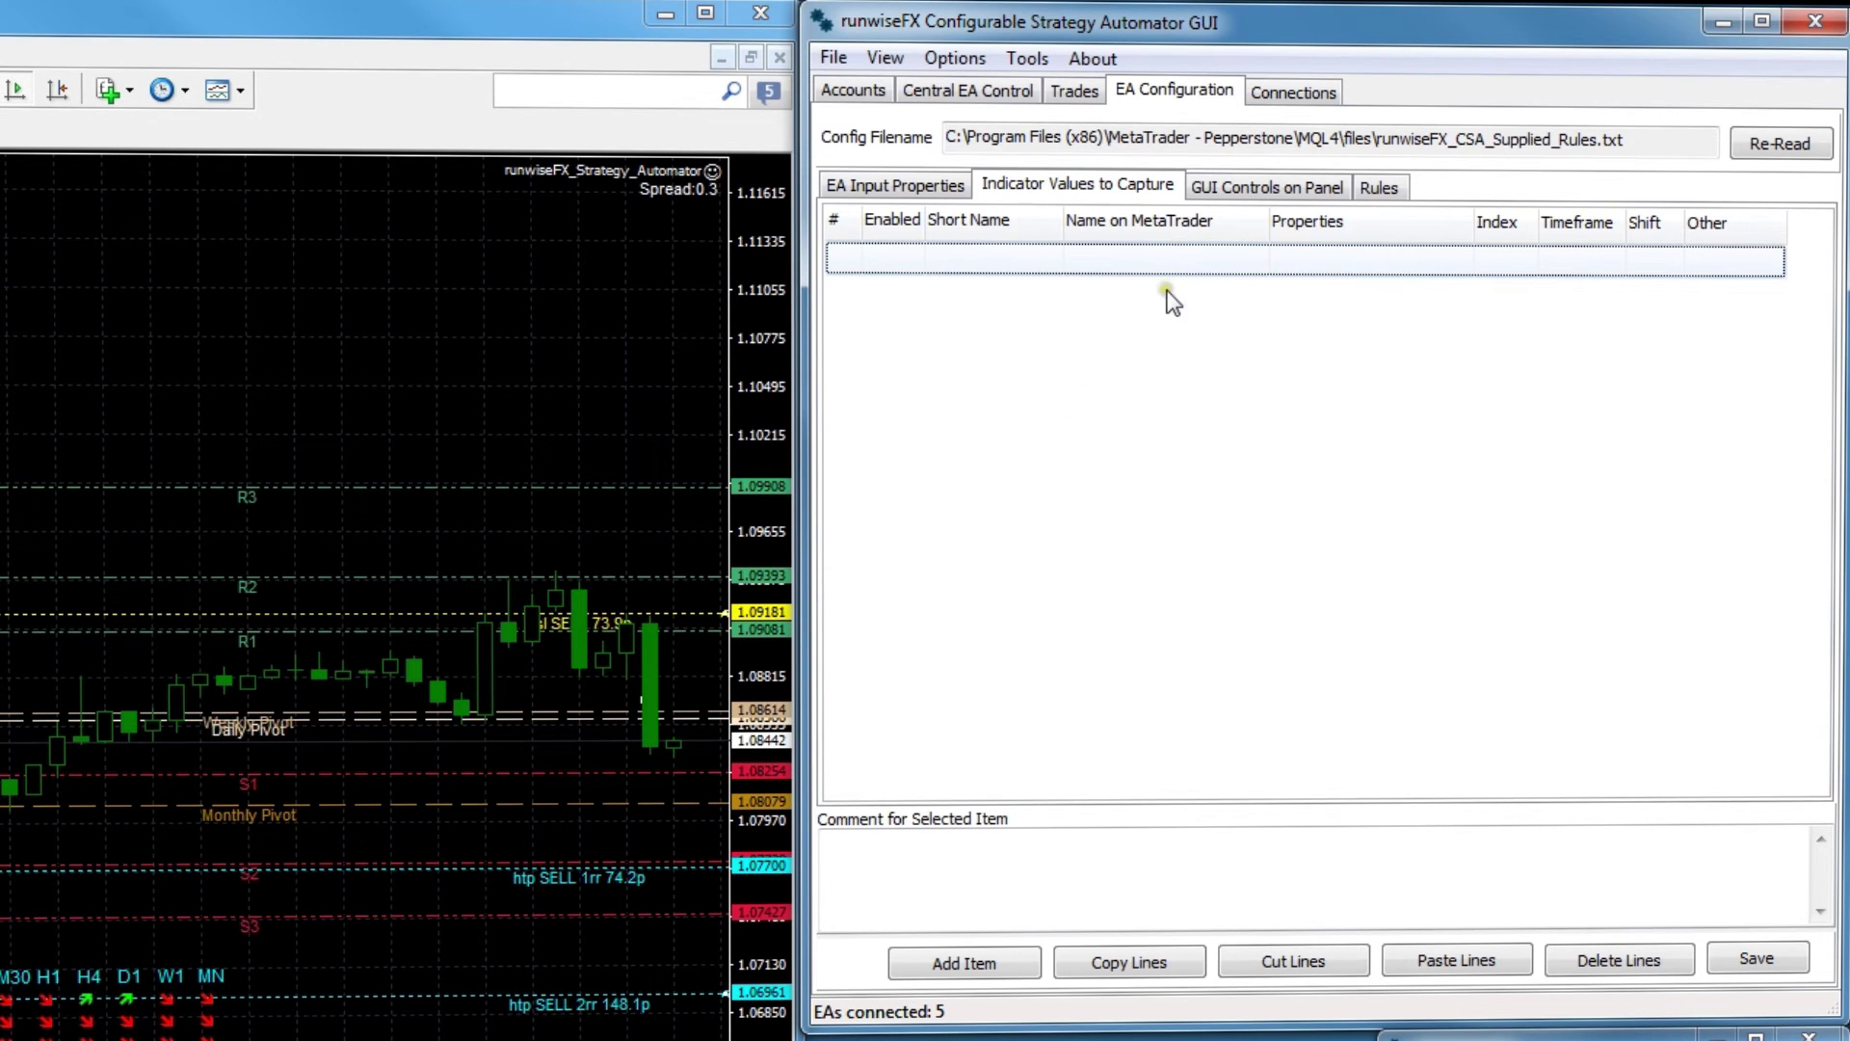
pyautogui.doubleClick(1564, 274)
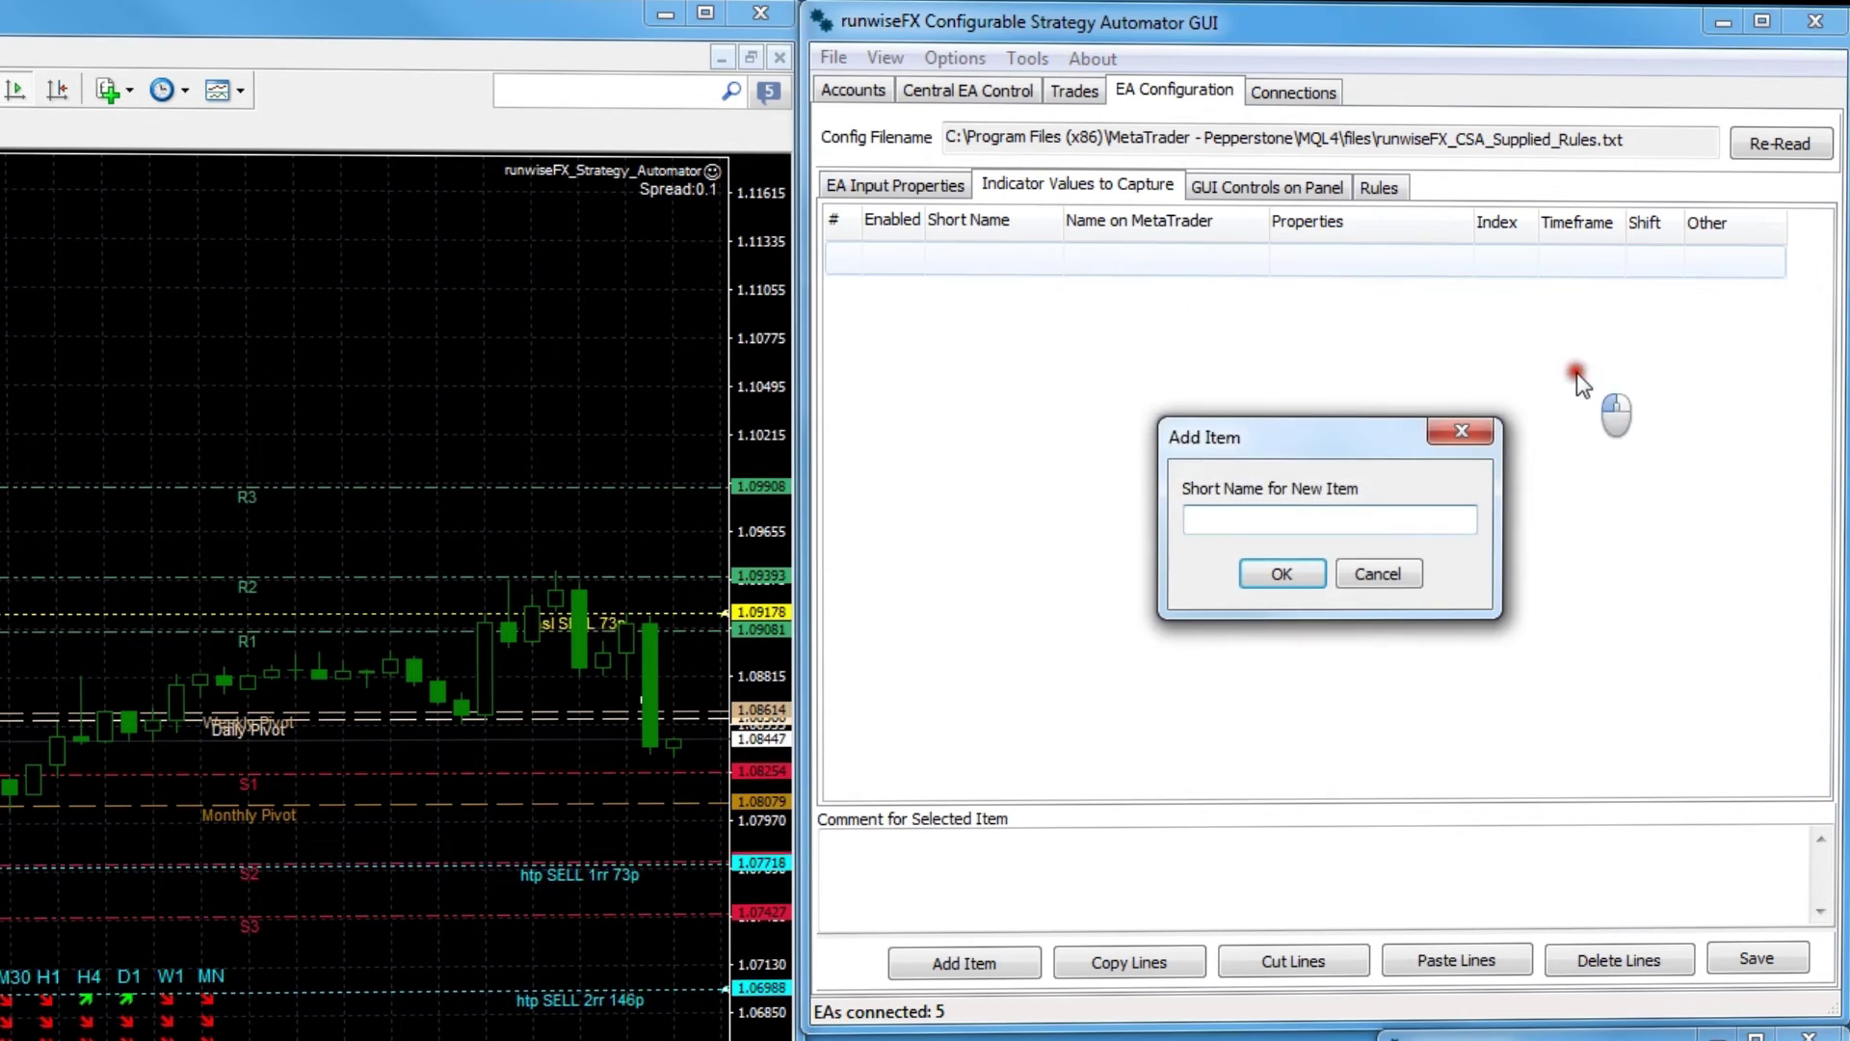
pyautogui.click(1378, 569)
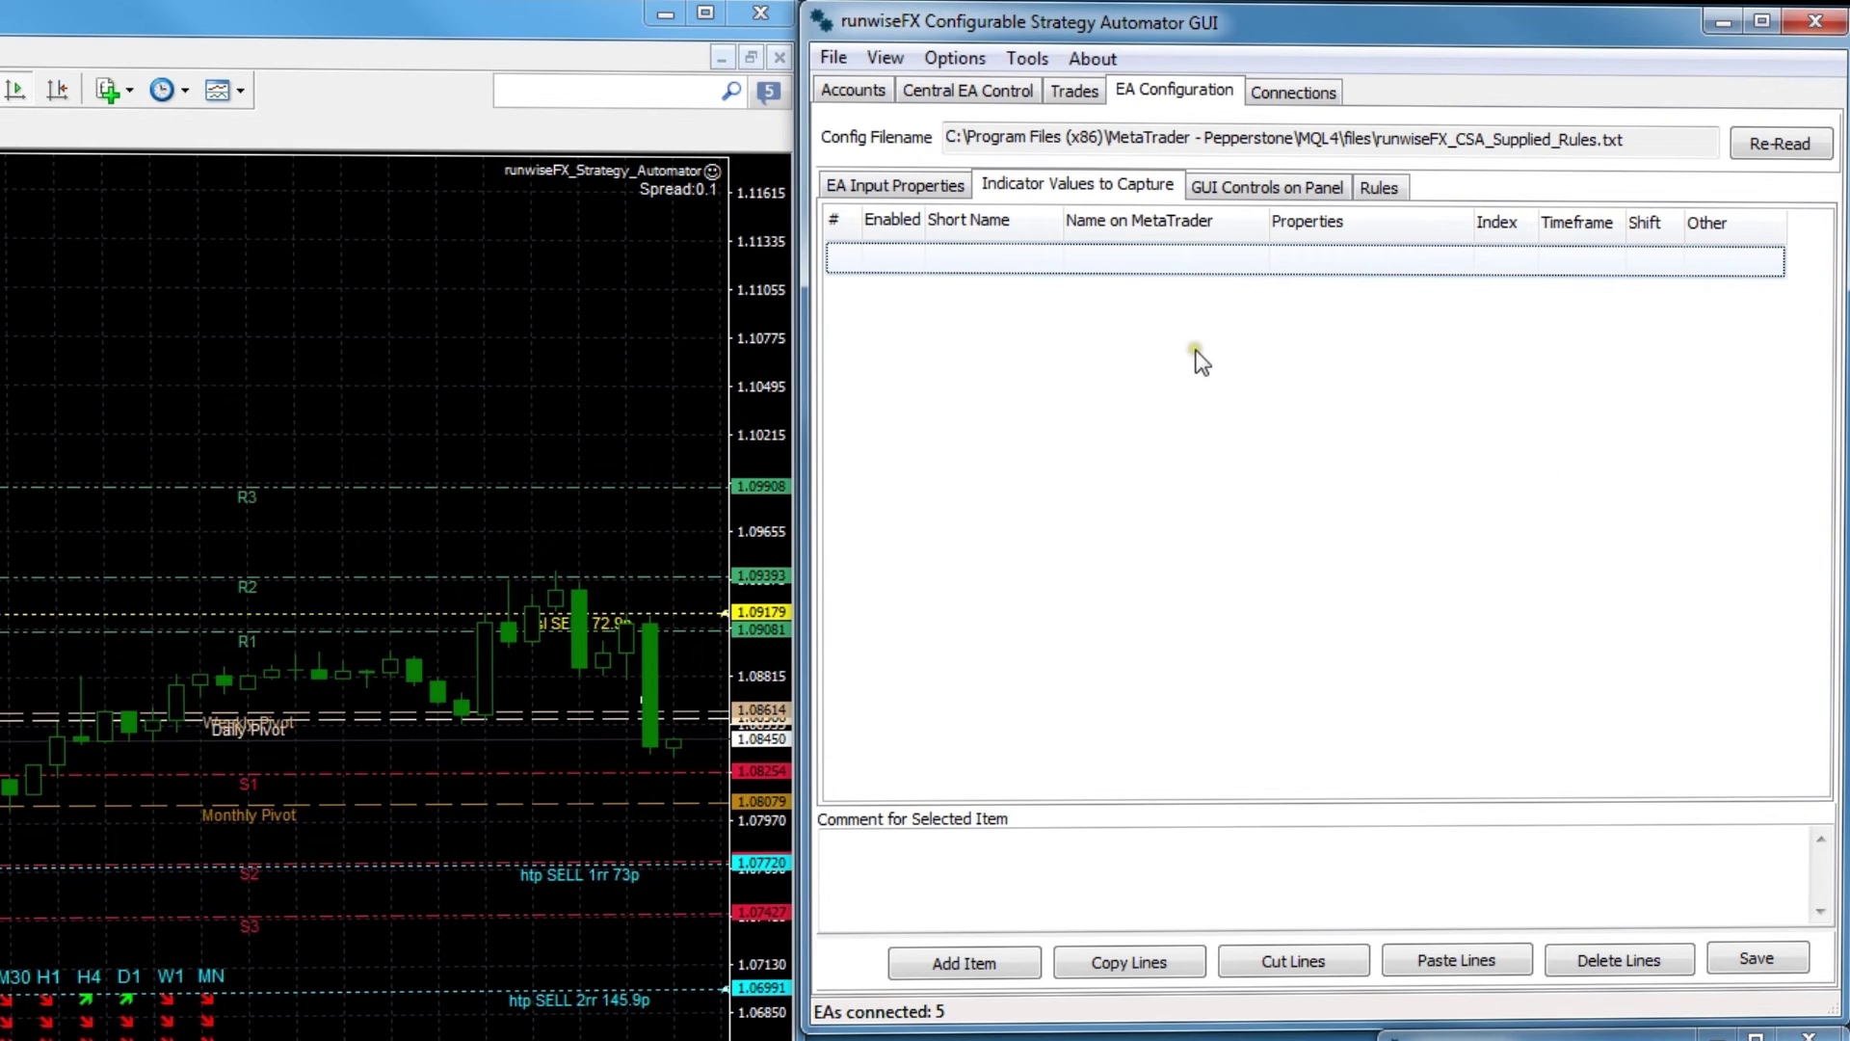
pyautogui.click(1259, 187)
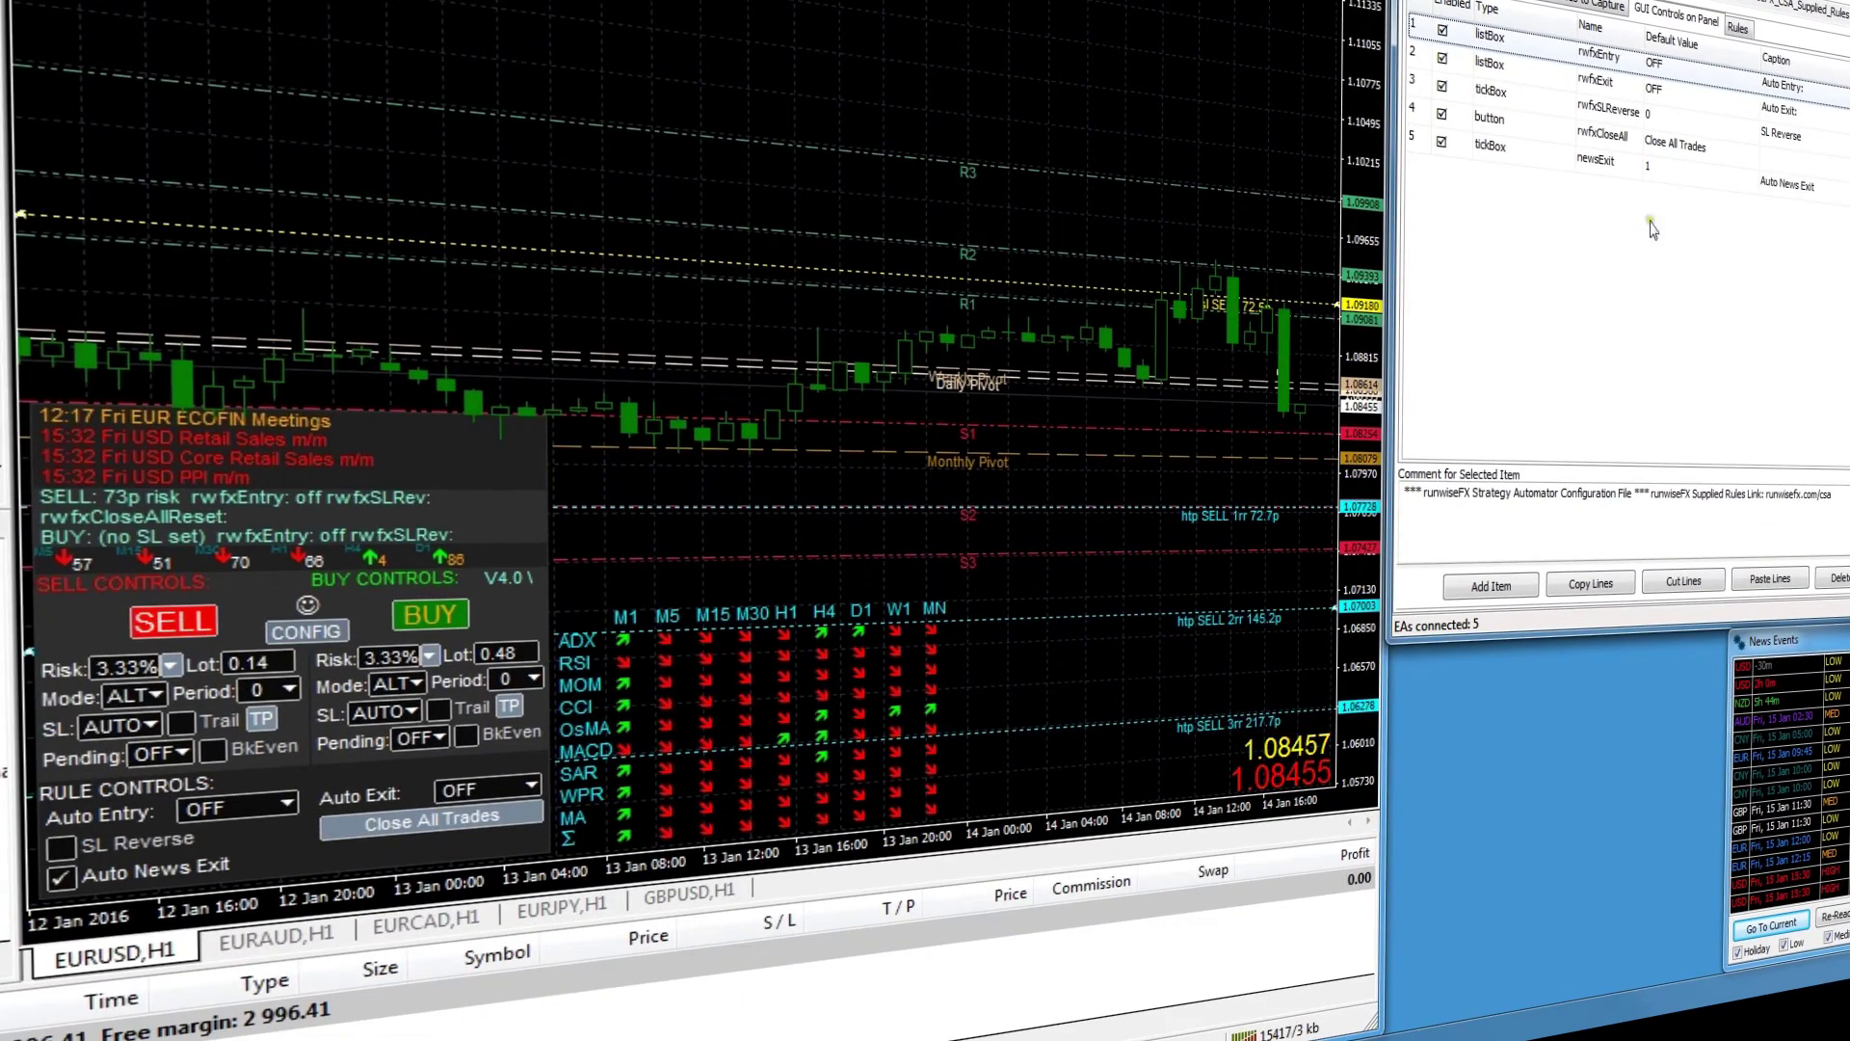
# Keep panel control 5 as a Tick Box, then open the newsExit rule's logic lines.
pyautogui.click(1490, 146)
pyautogui.click(1566, 155)
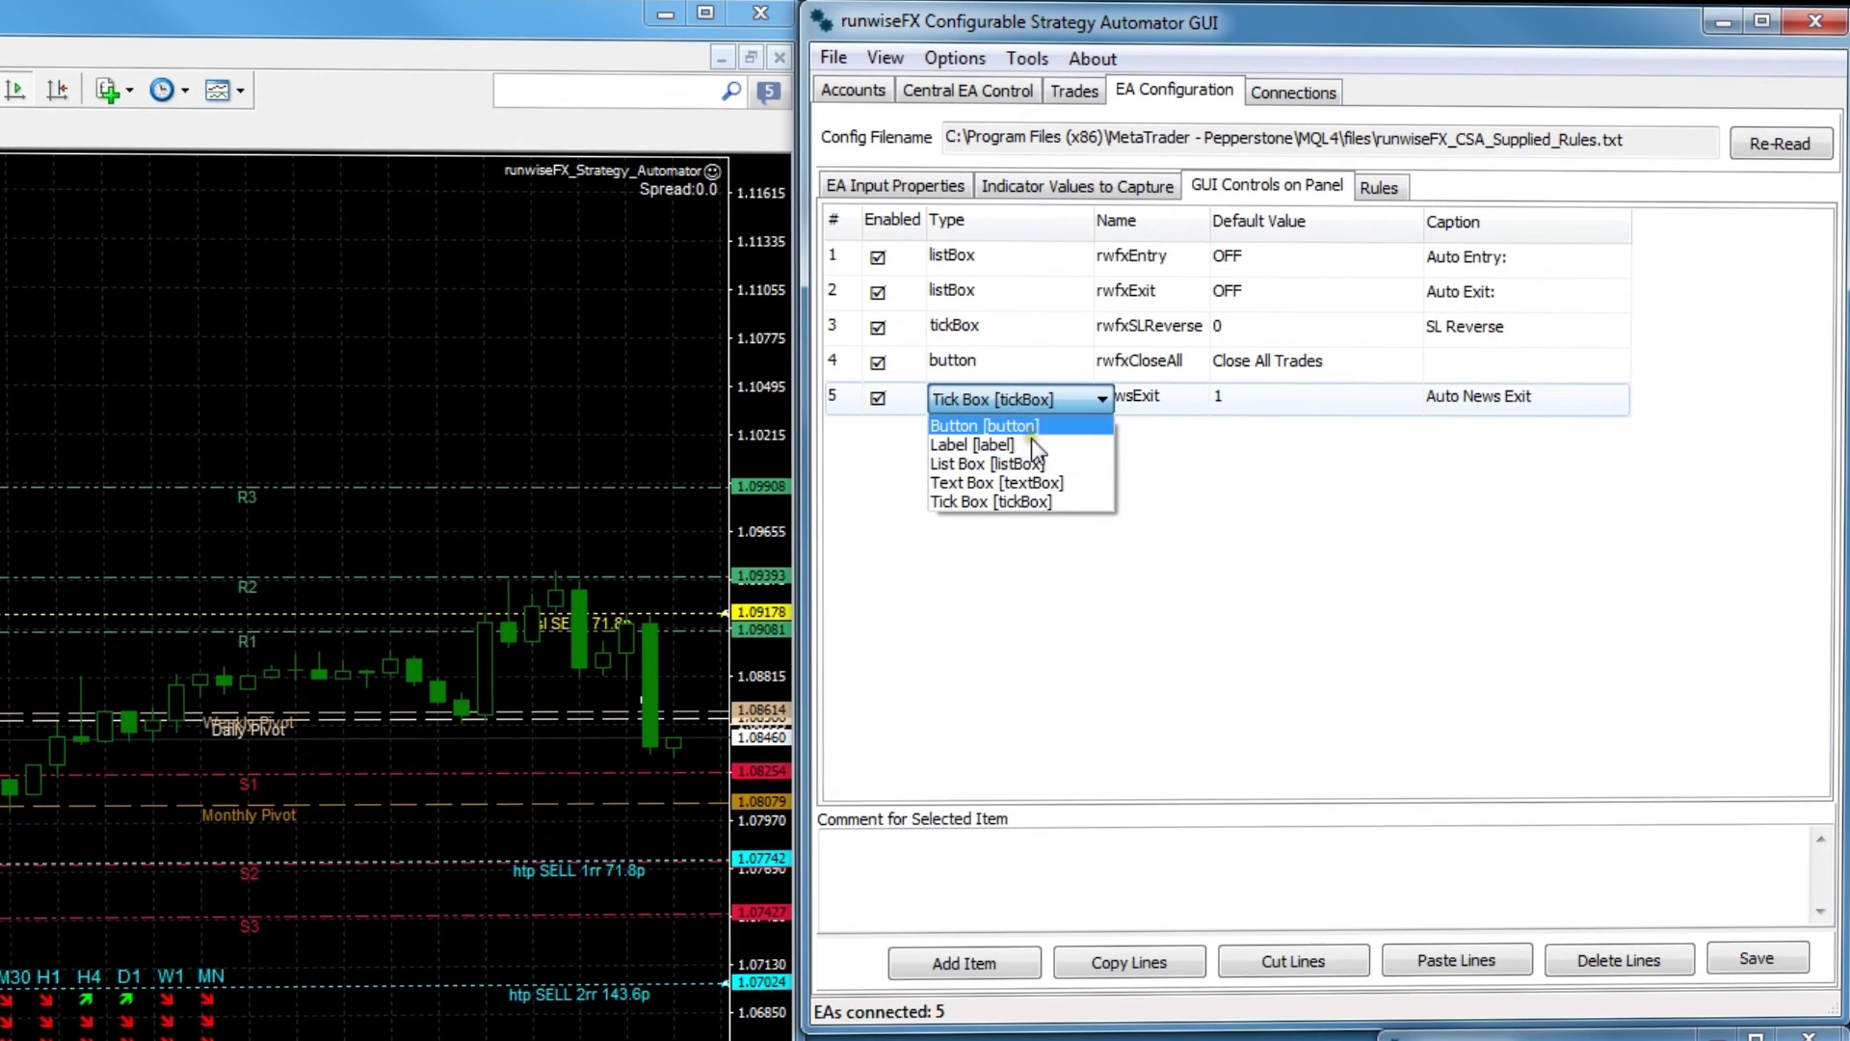
pyautogui.click(991, 501)
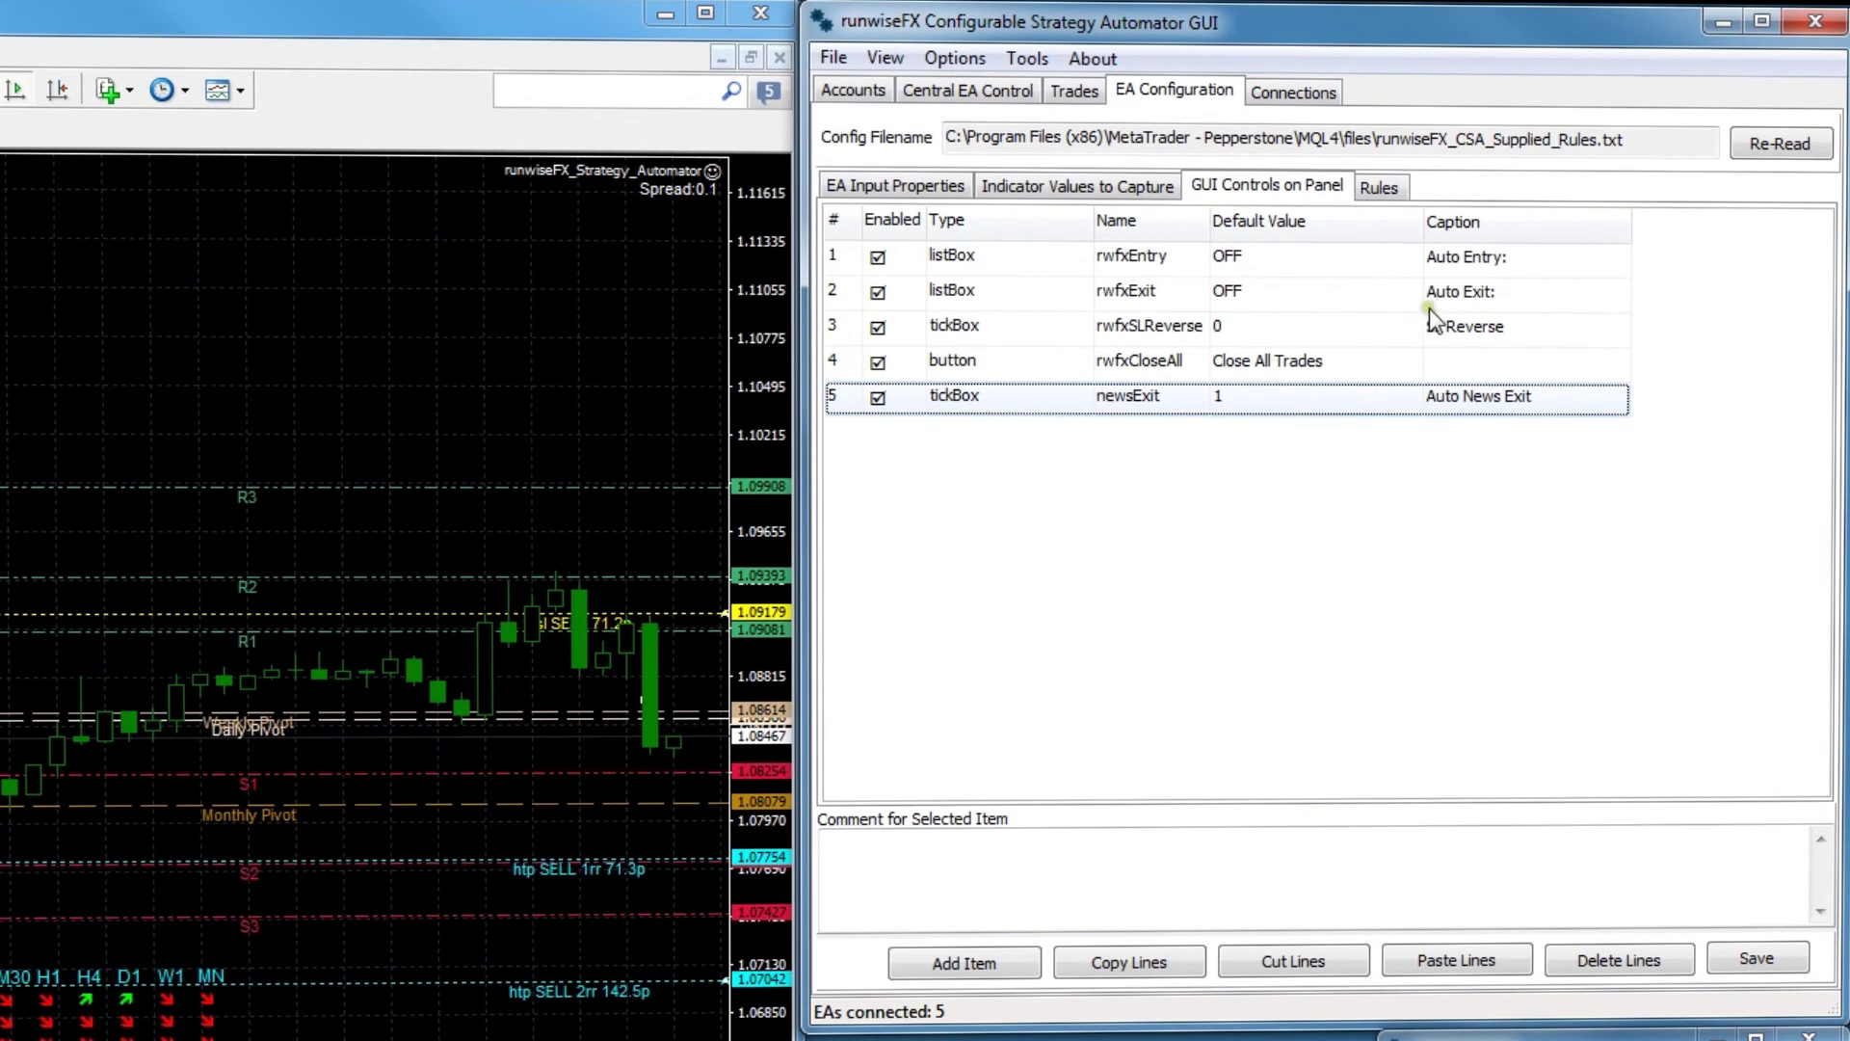
pyautogui.click(1381, 186)
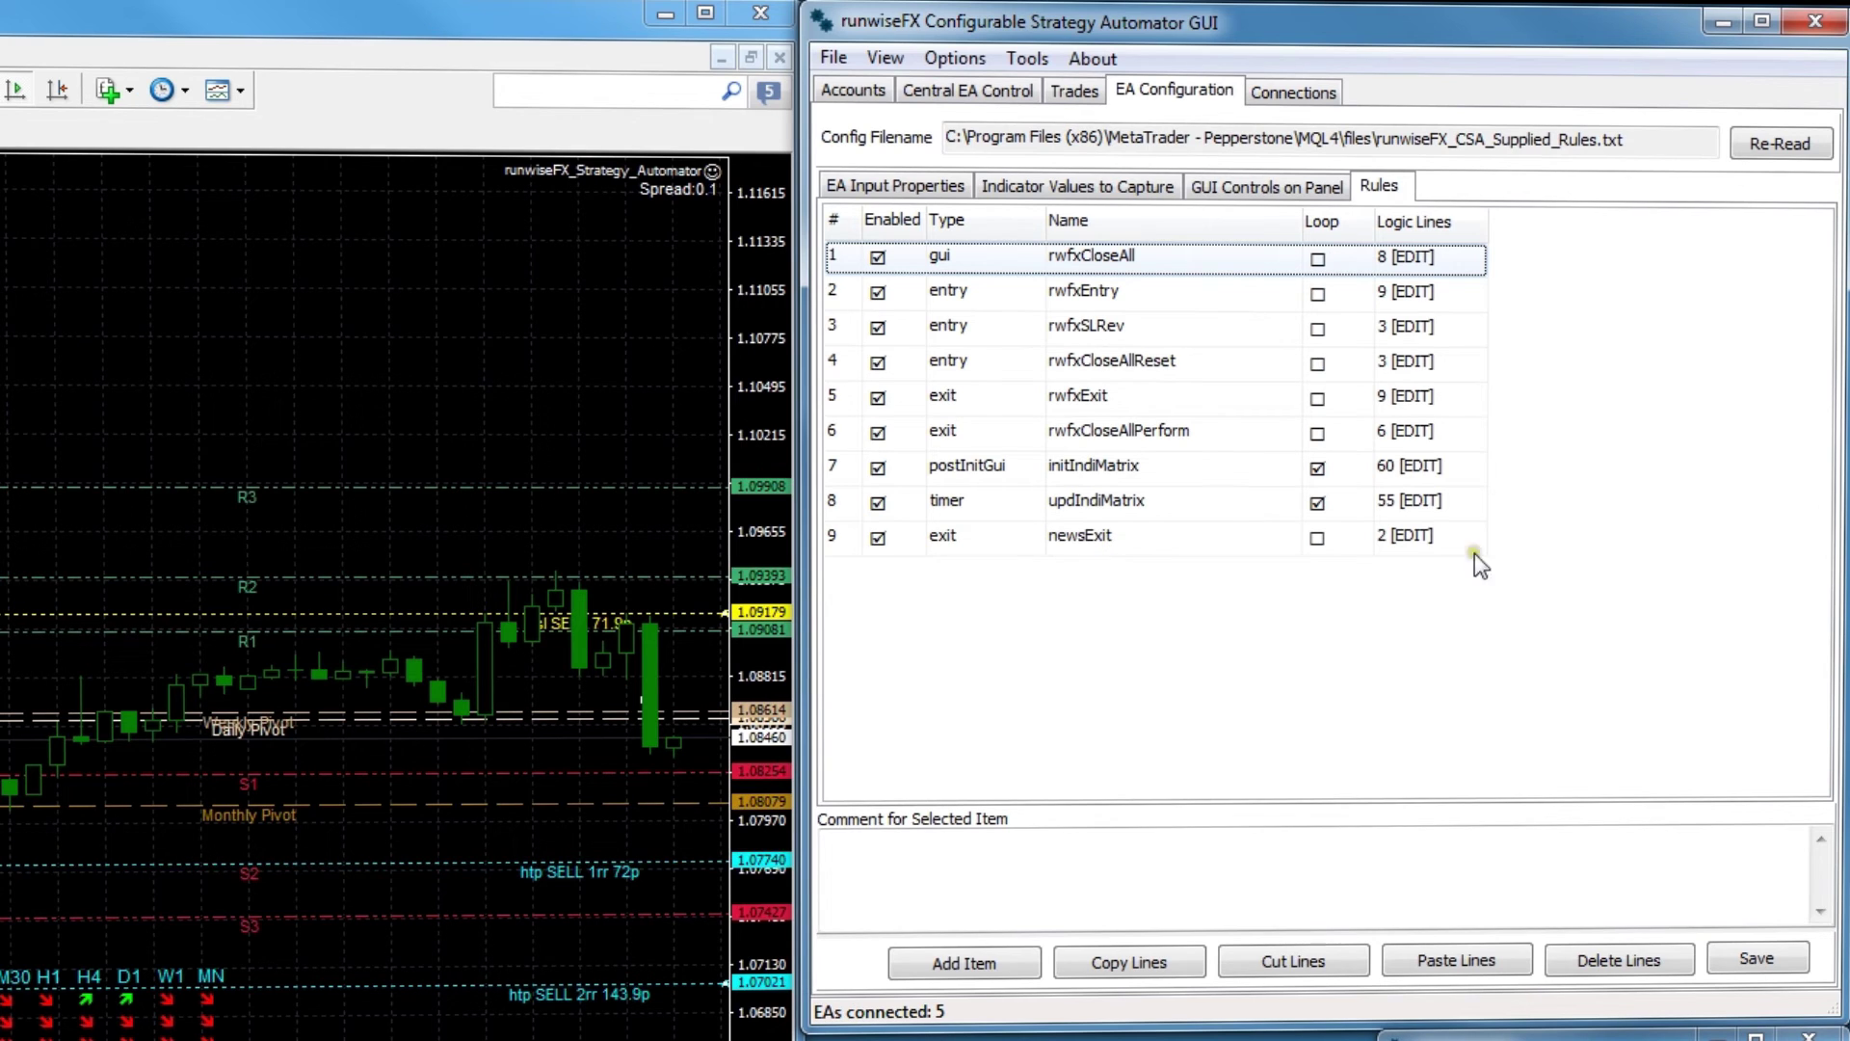
pyautogui.click(1428, 547)
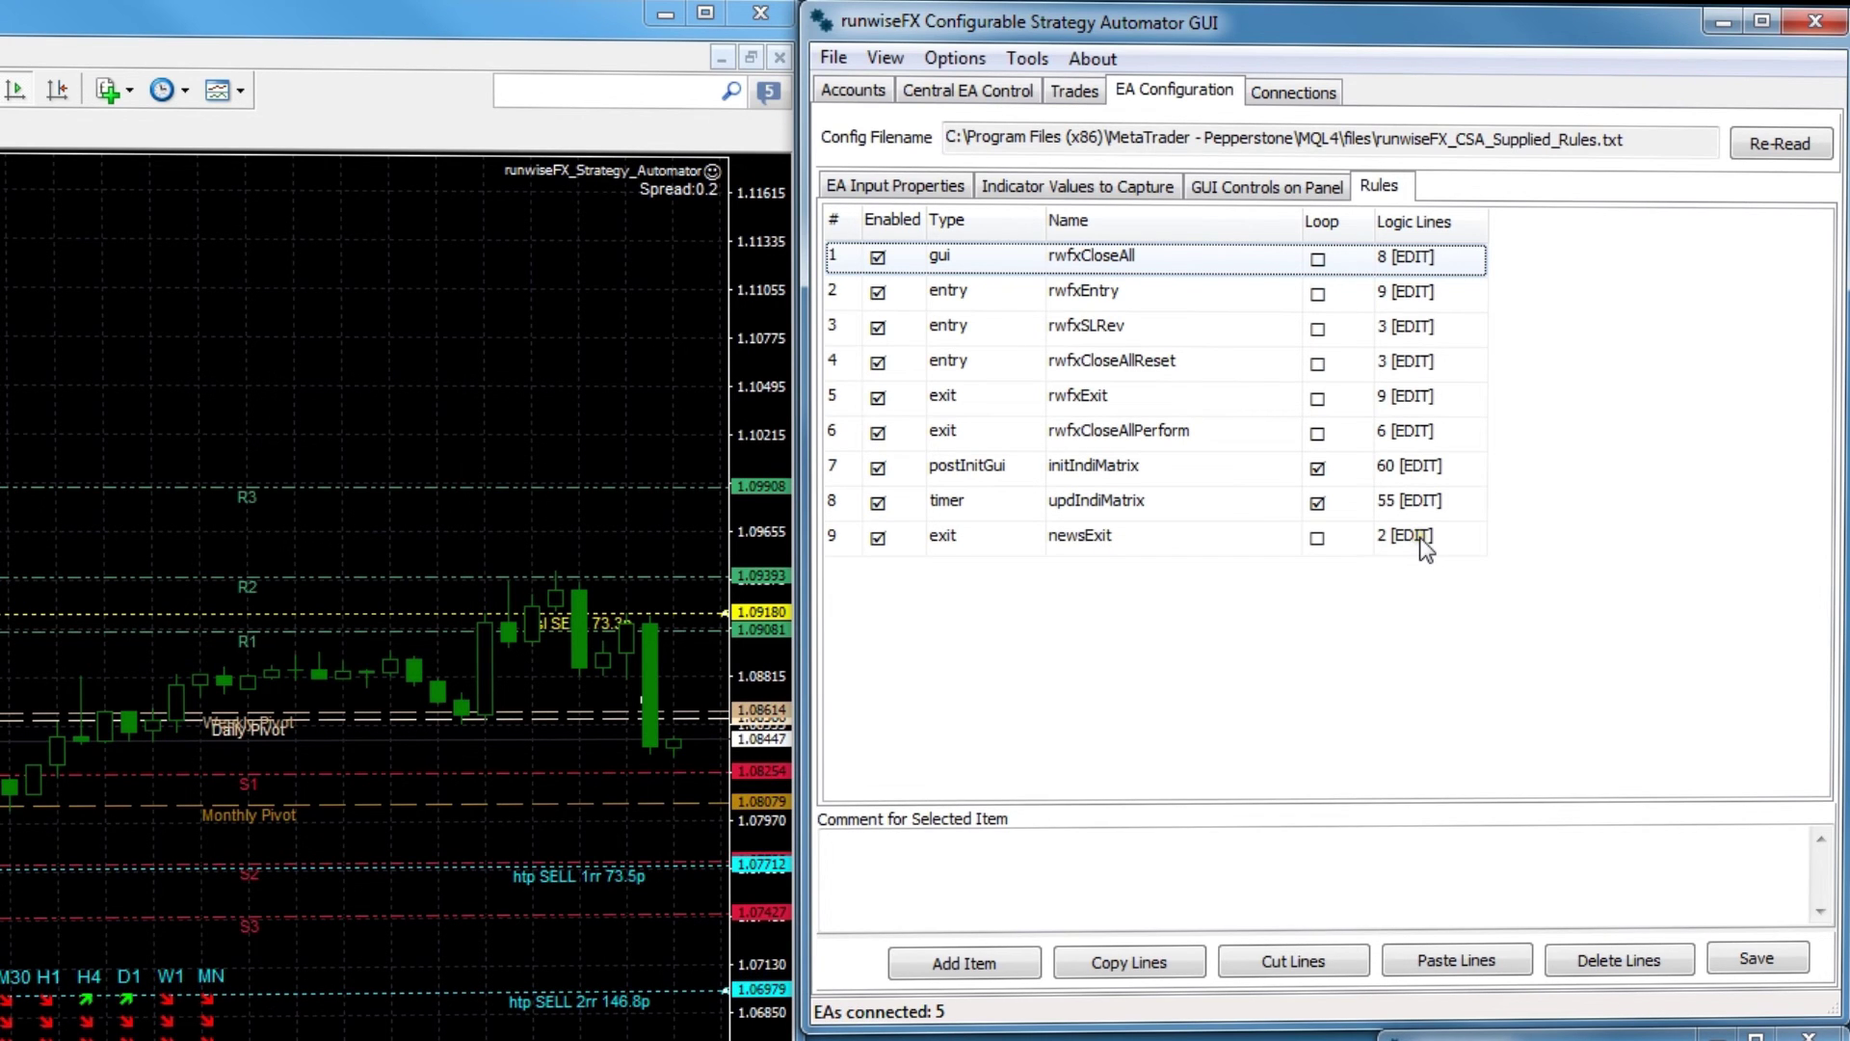
# Inspect the newsExit rule's FORCE_CLOSE command, then close its logic window unchanged.
pyautogui.moveTo(1374, 127); pyautogui.dragTo(1269, 214)
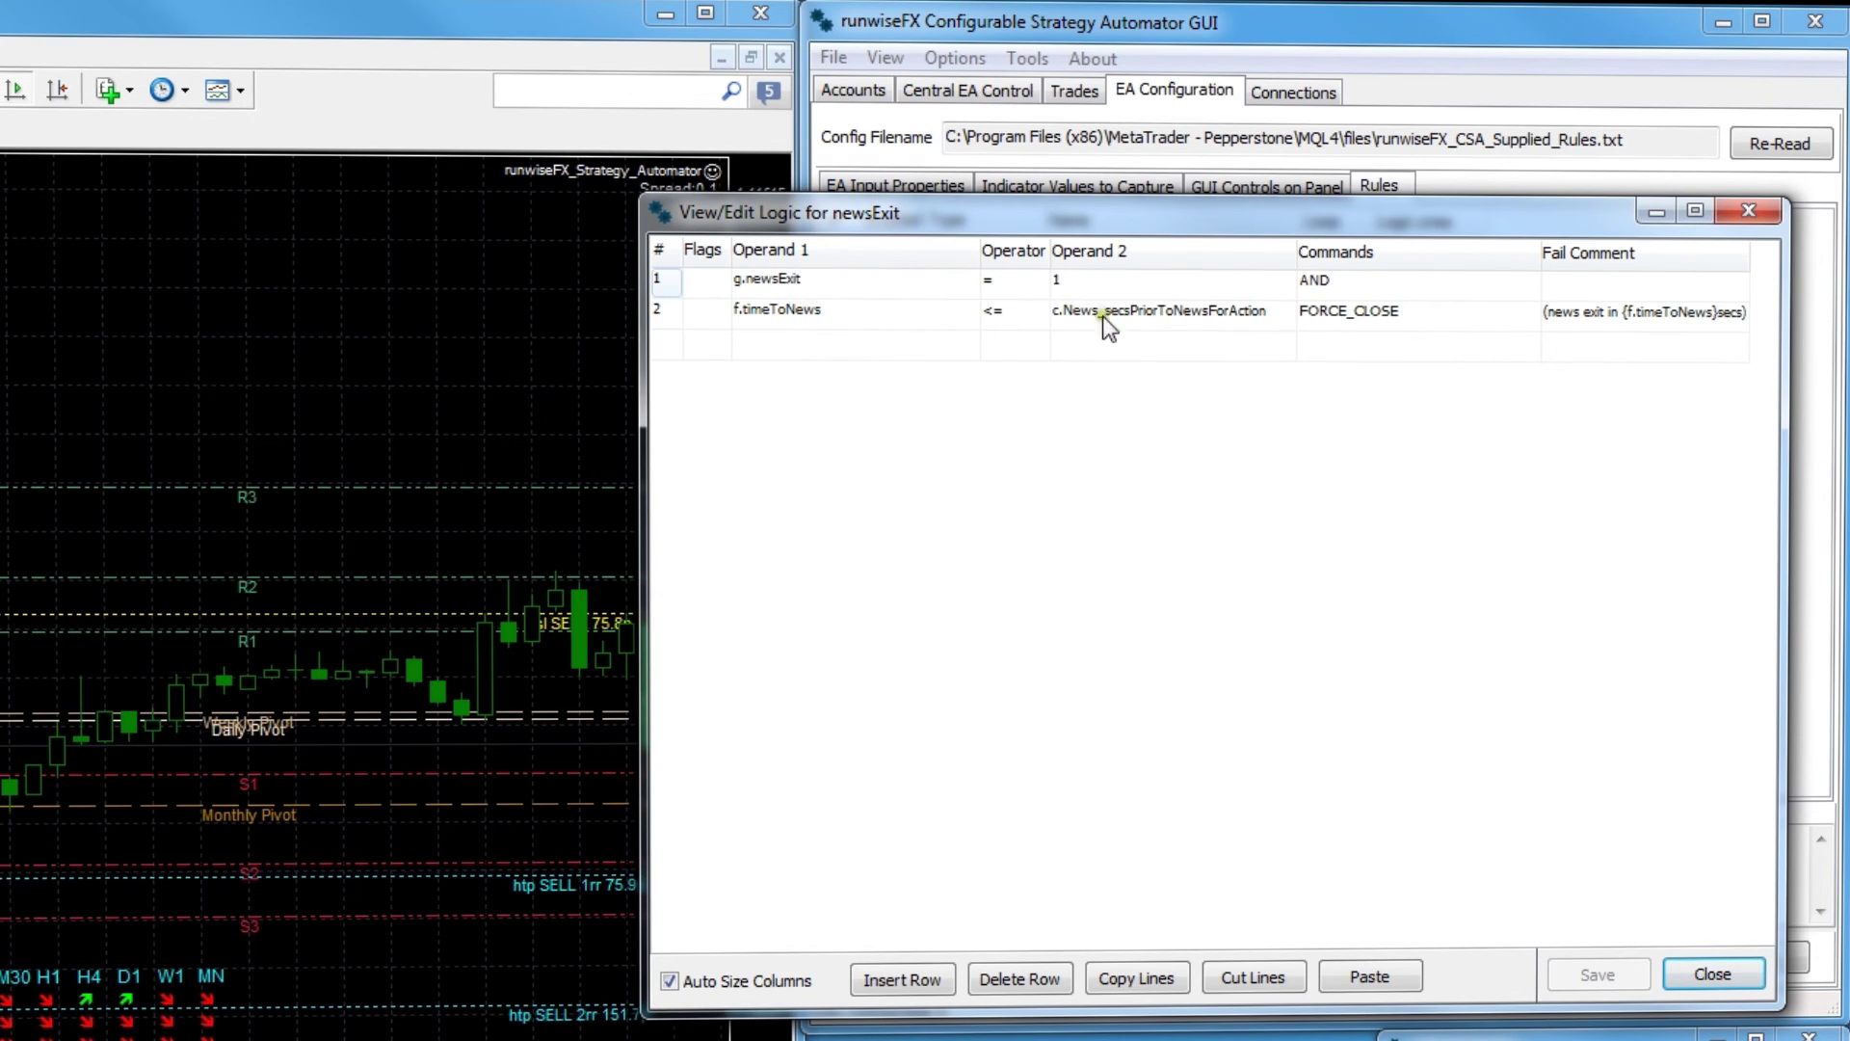
pyautogui.doubleClick(1360, 323)
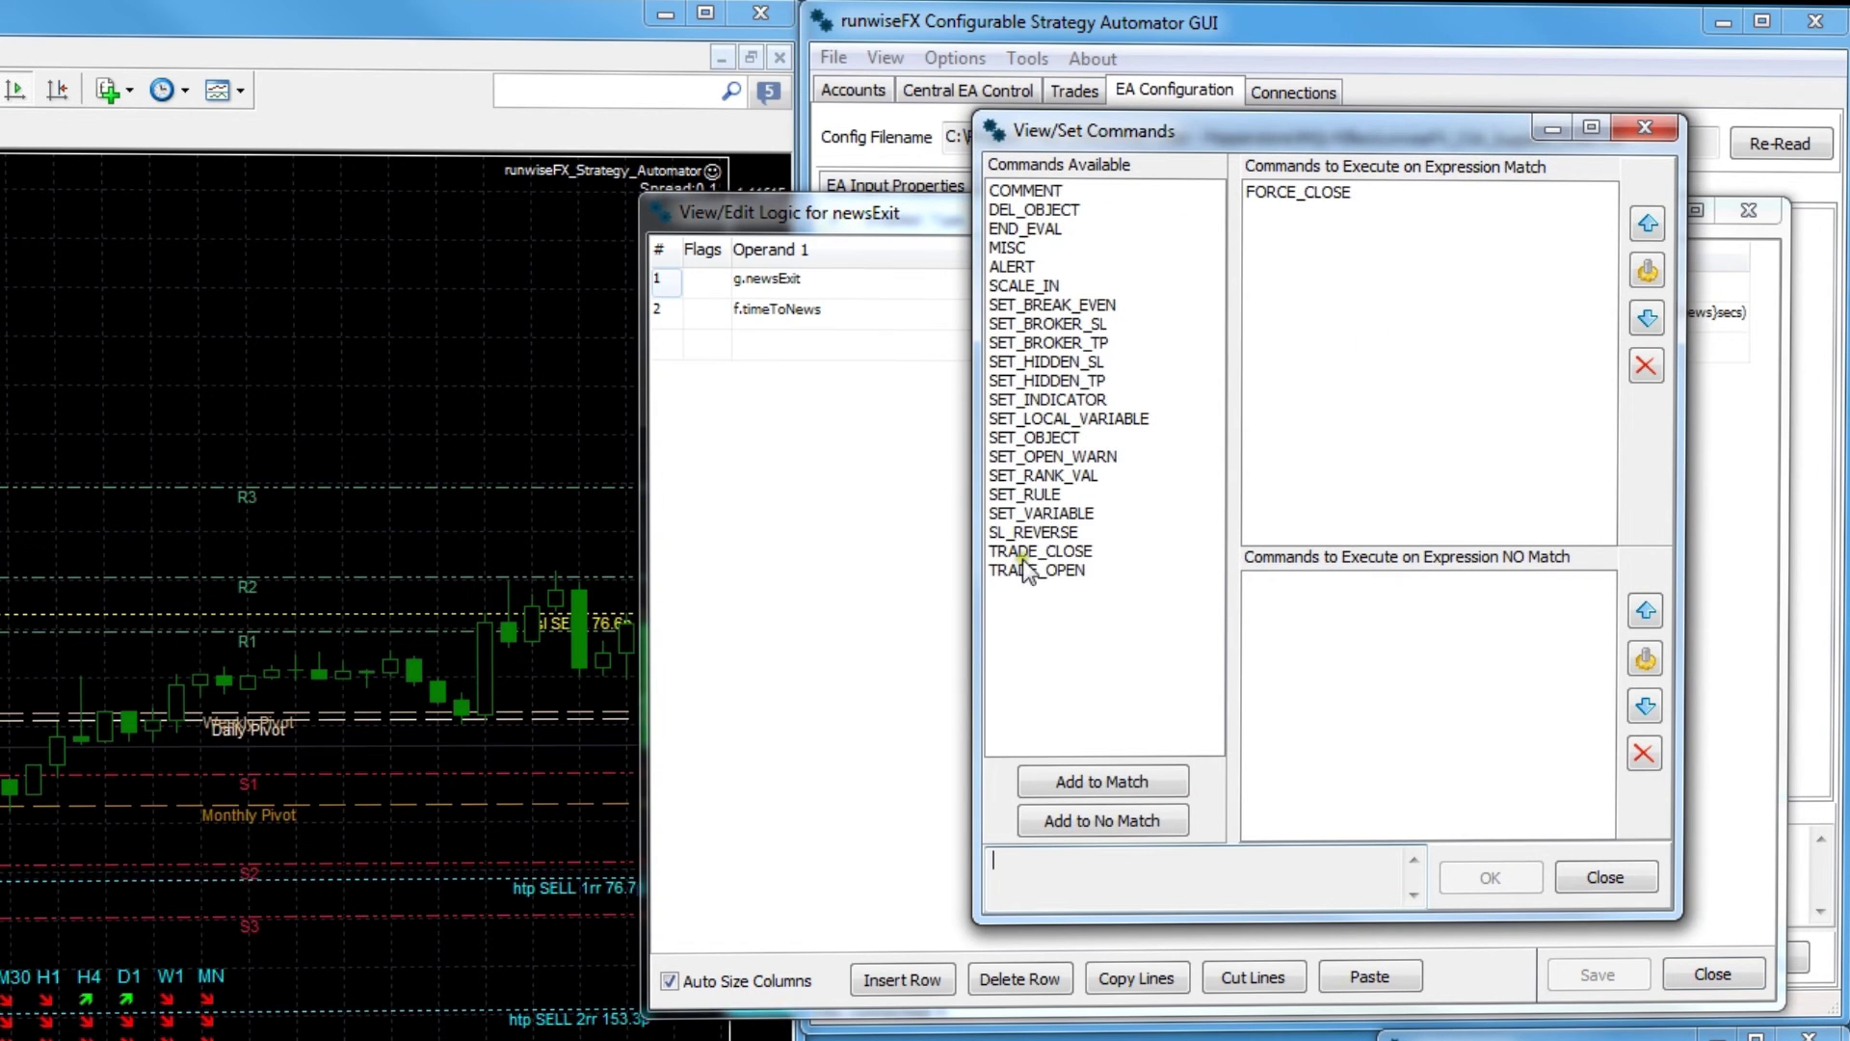
pyautogui.click(1619, 876)
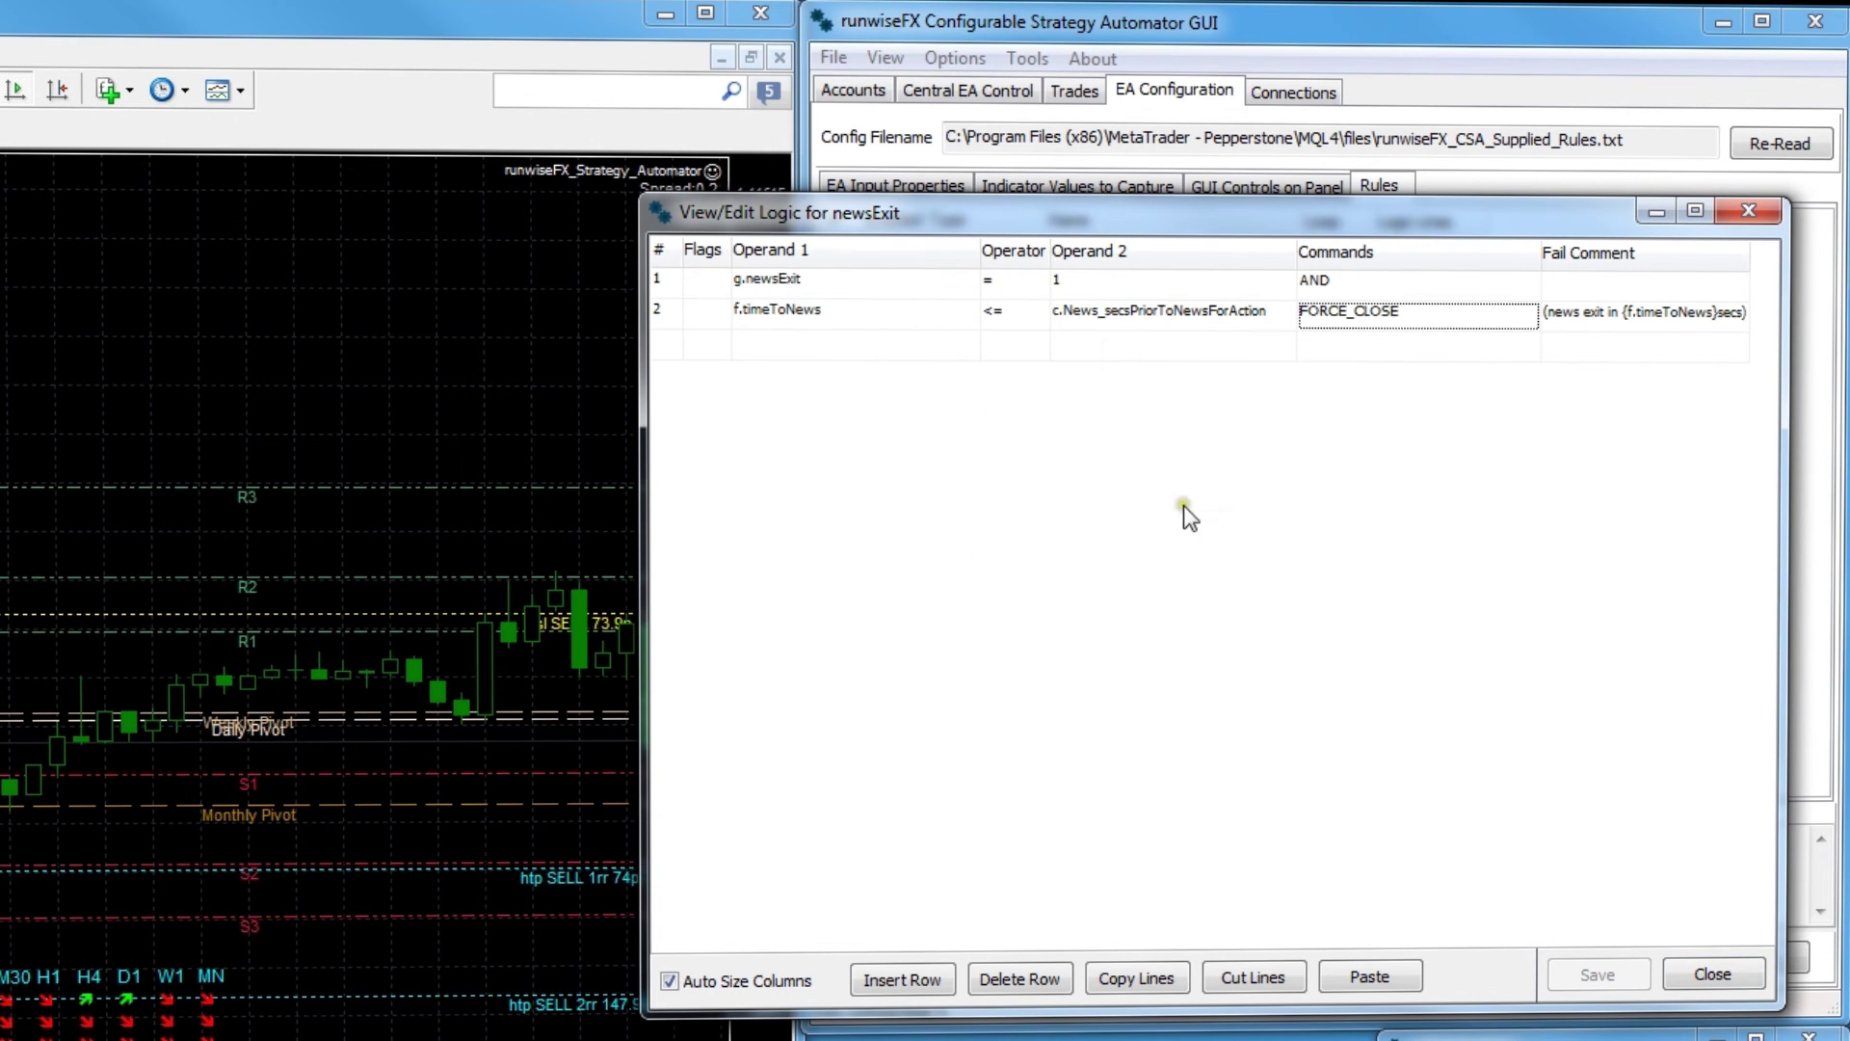
pyautogui.click(1712, 975)
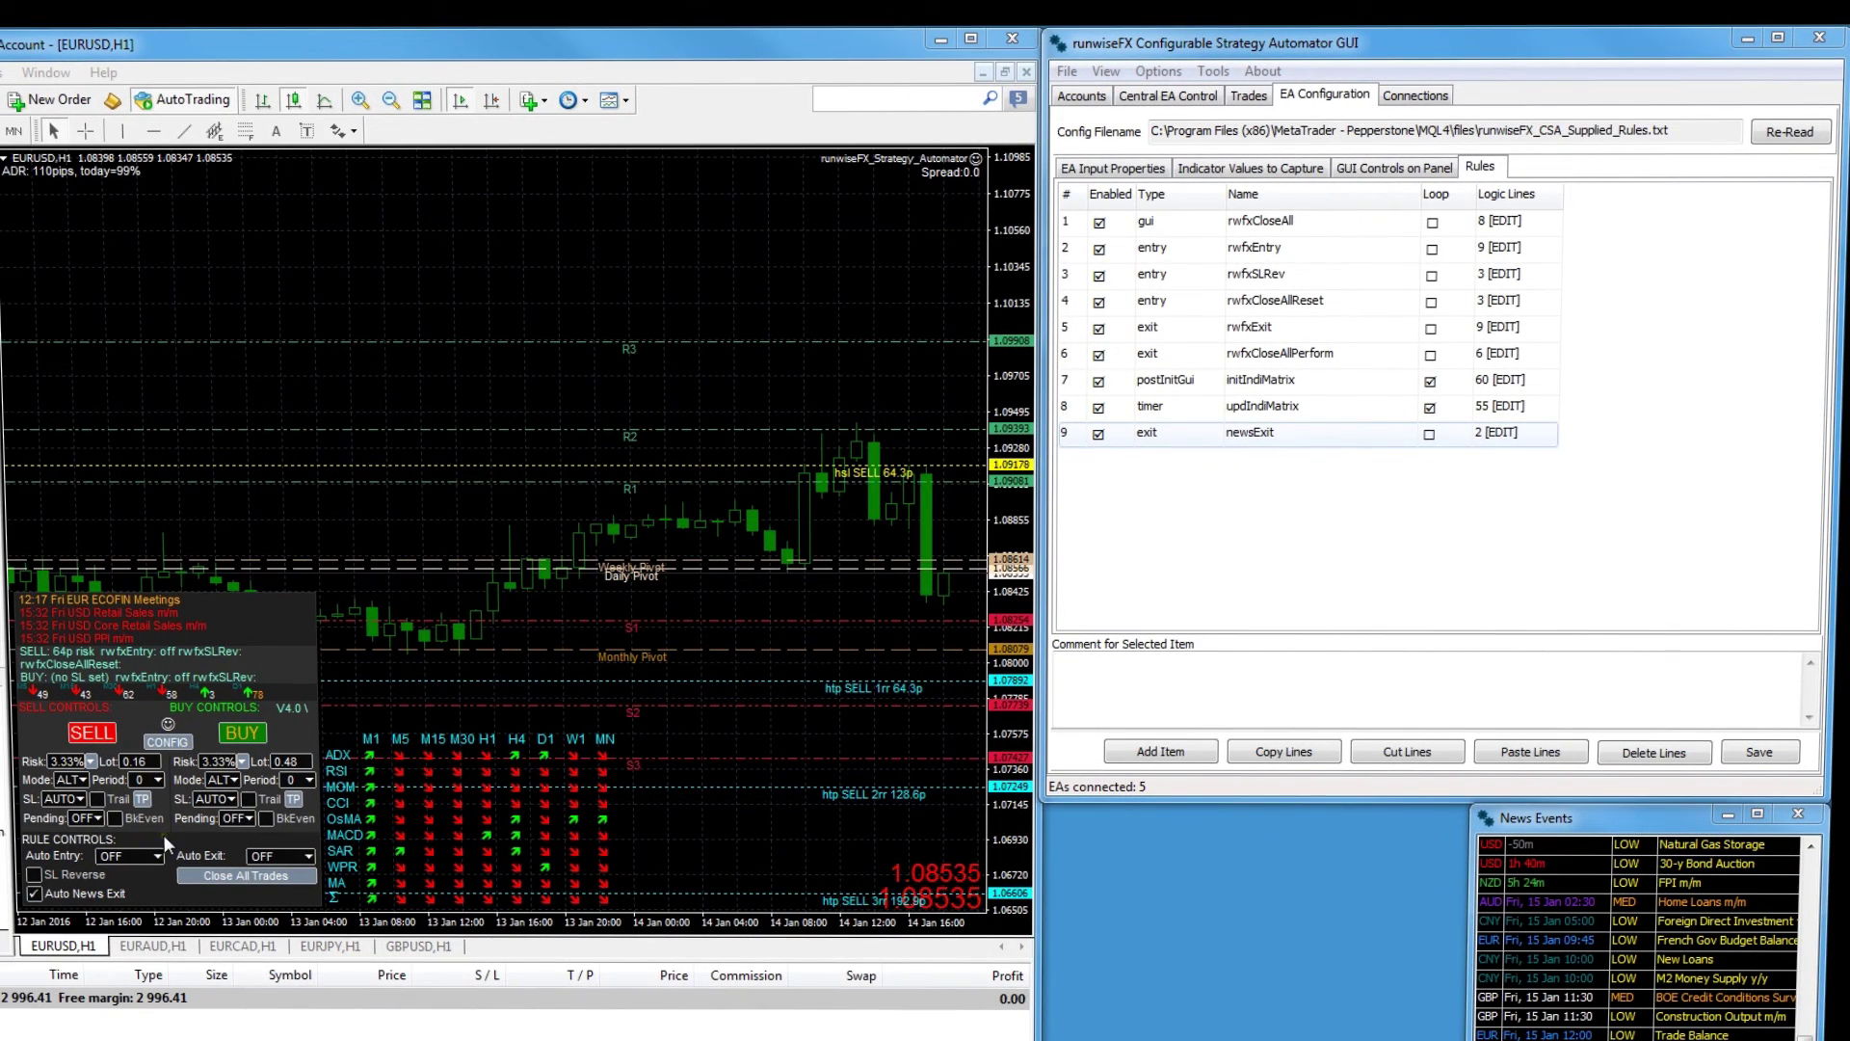
# View the demo account's trading CSV with its four trades, then close the Trade Log.
pyautogui.click(1098, 94)
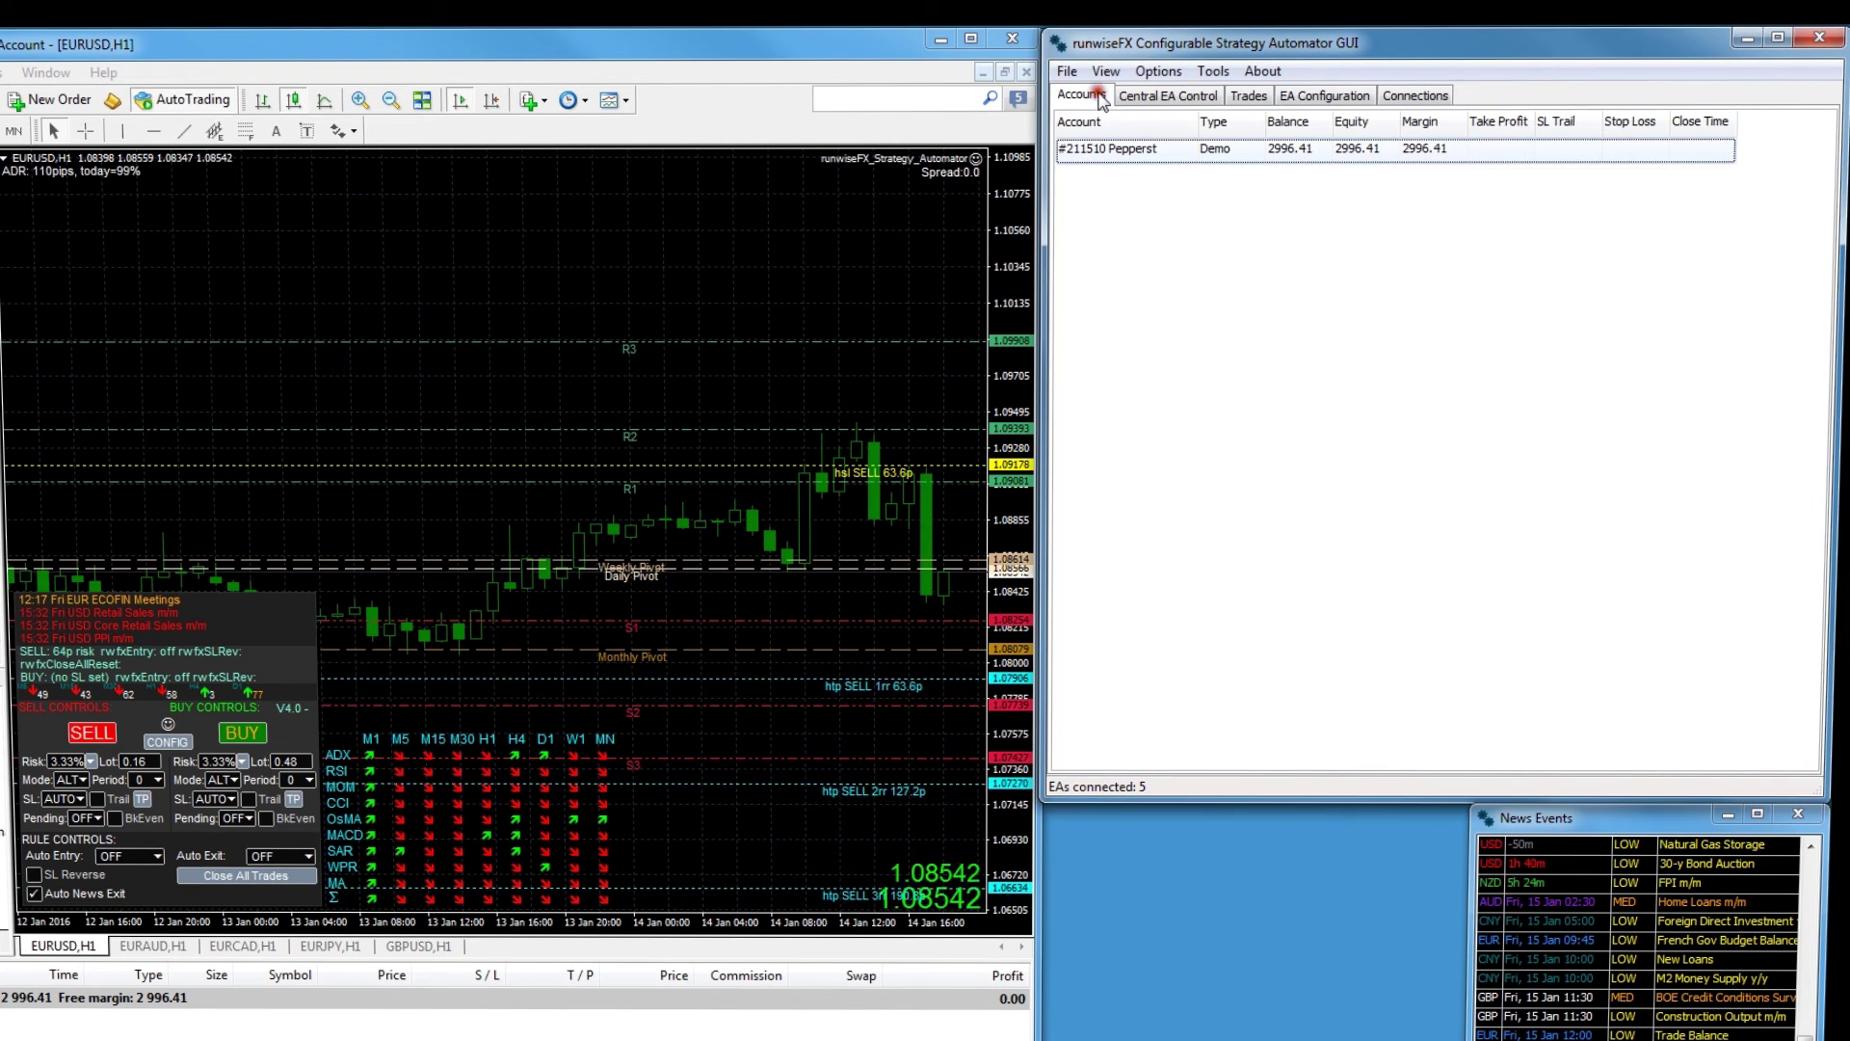
pyautogui.rightClick(1264, 151)
pyautogui.click(1317, 173)
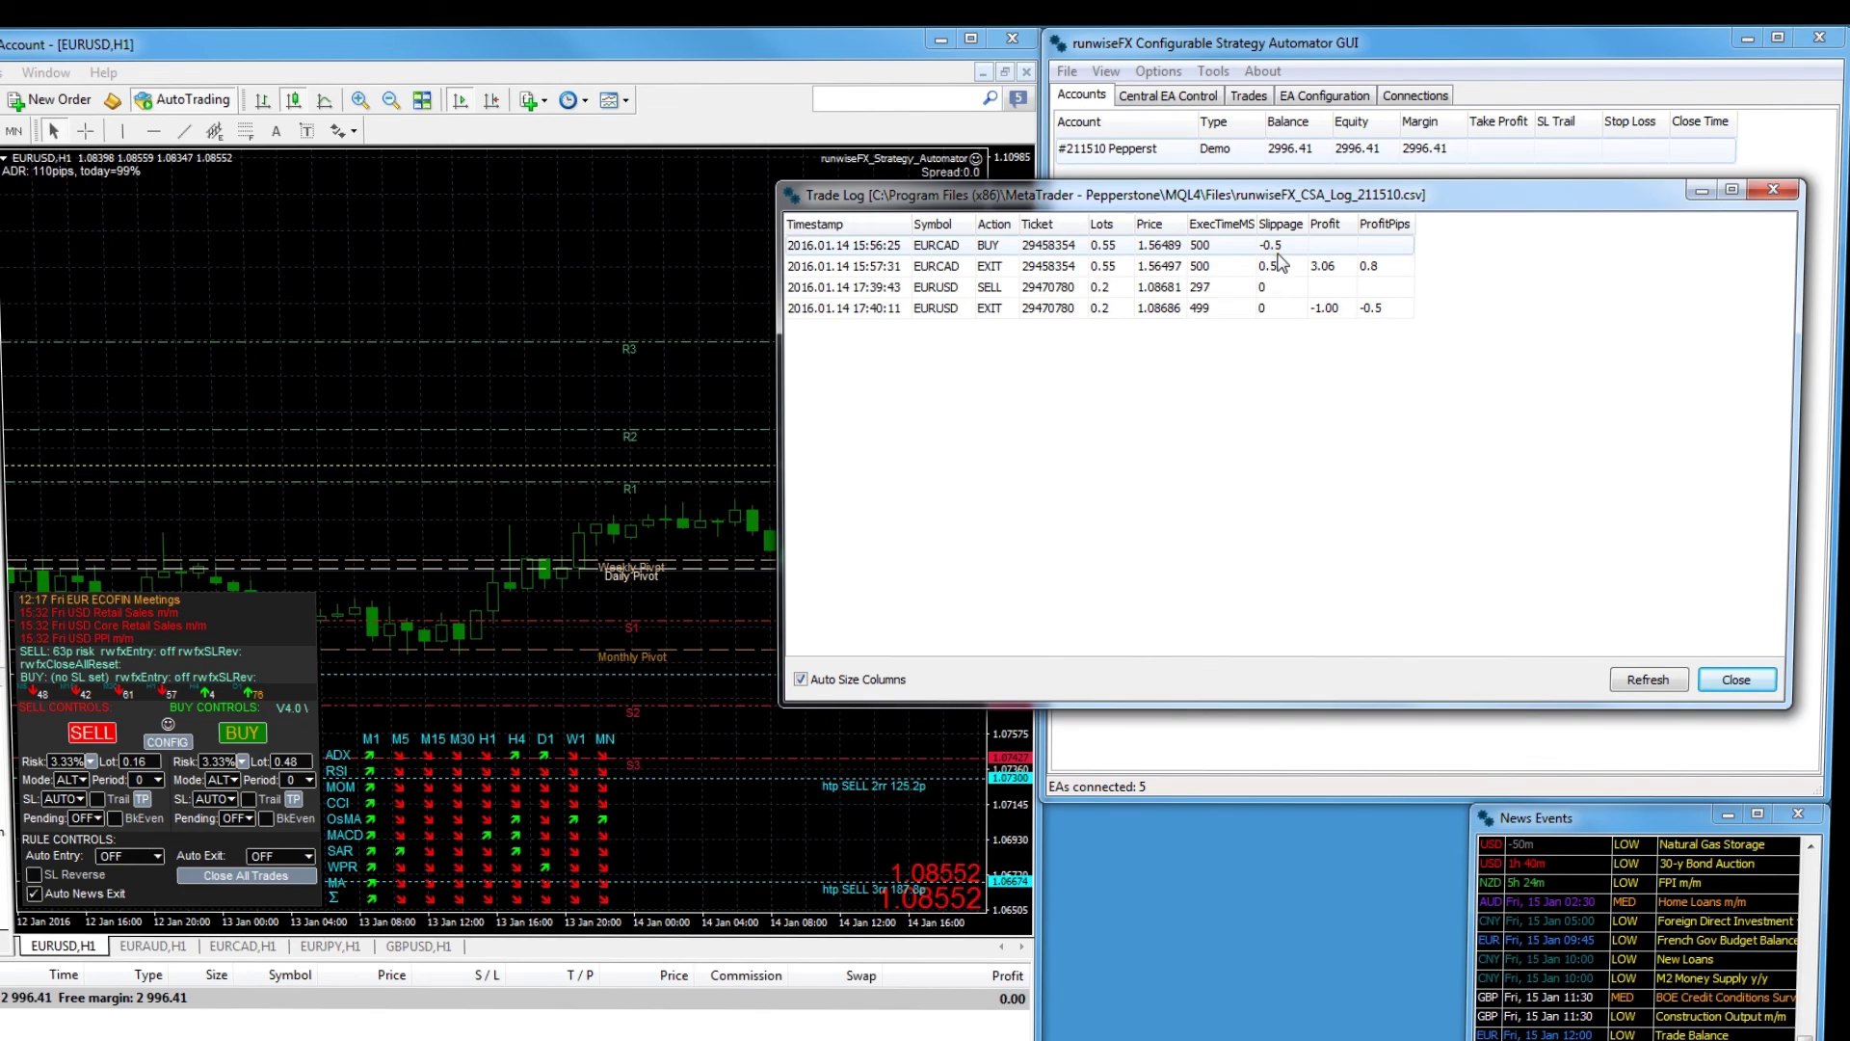
pyautogui.click(1737, 680)
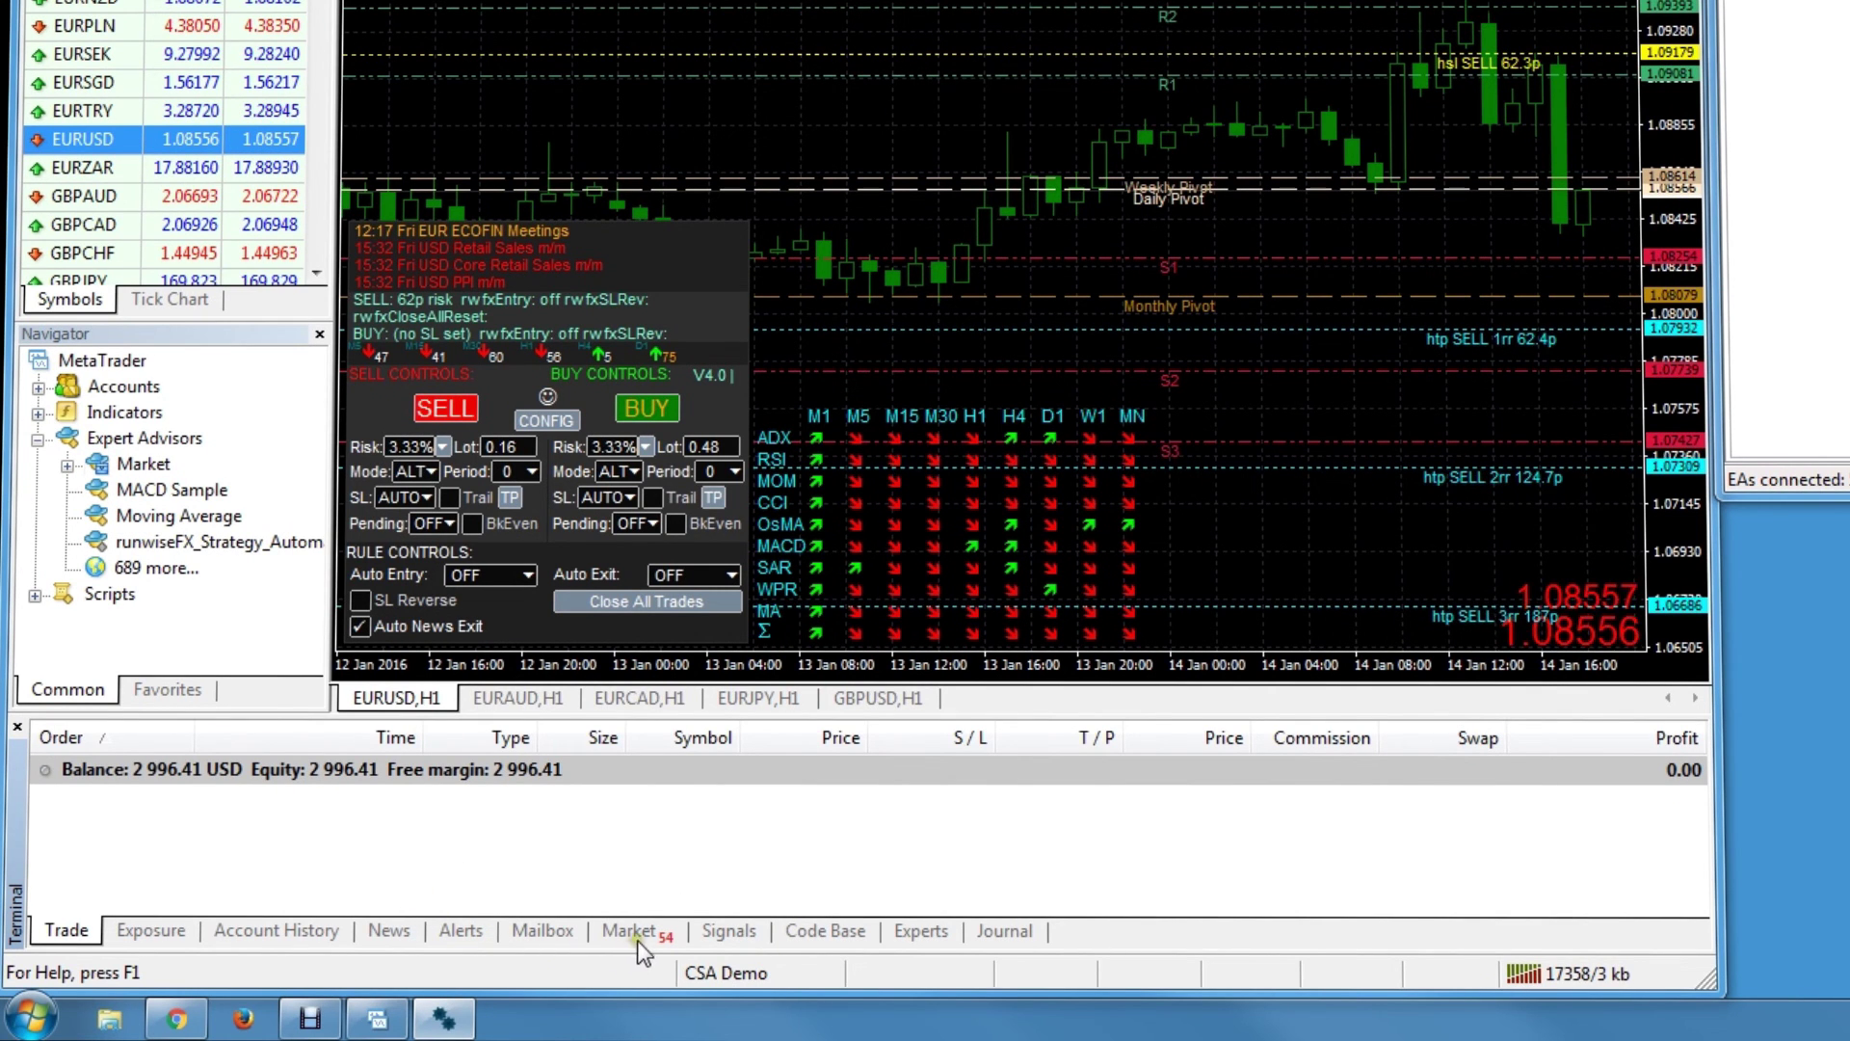
# Widen the S/L column, then search the MQL5 Market for 'runwiseFX'.
pyautogui.moveTo(998, 738); pyautogui.dragTo(1059, 541)
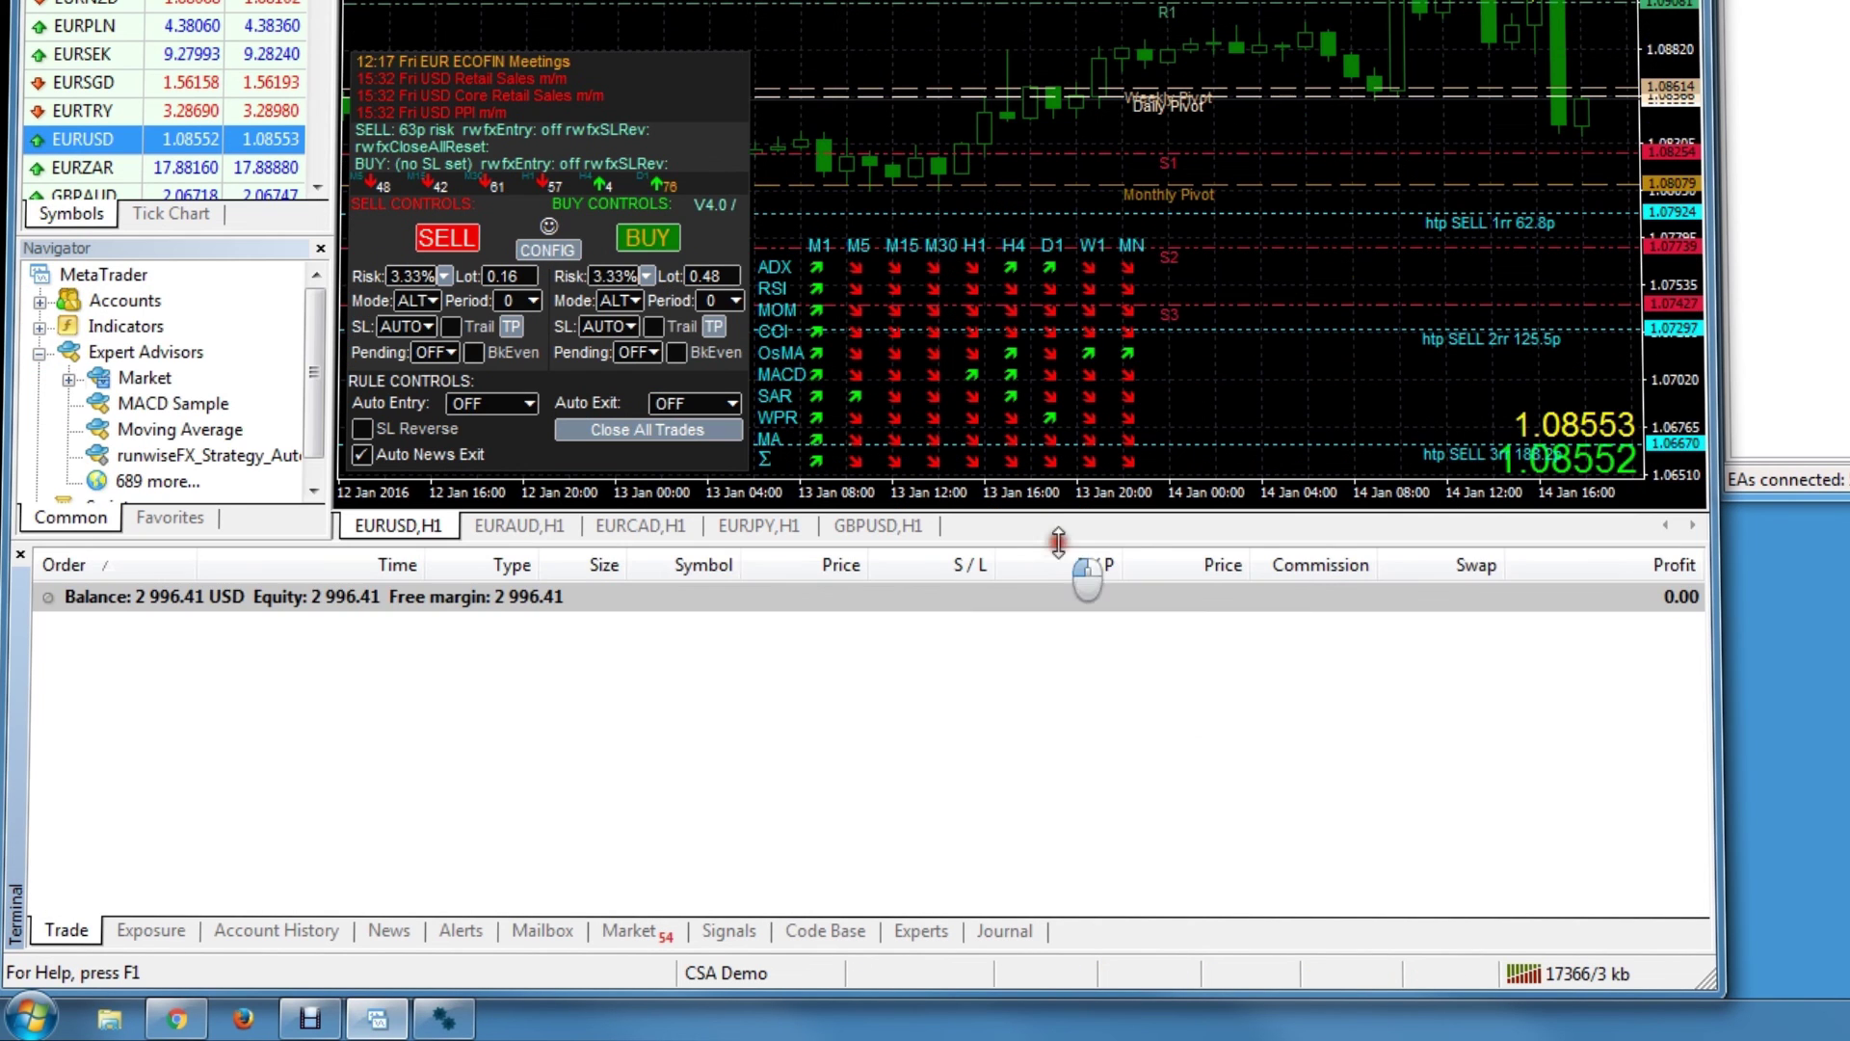
pyautogui.click(629, 931)
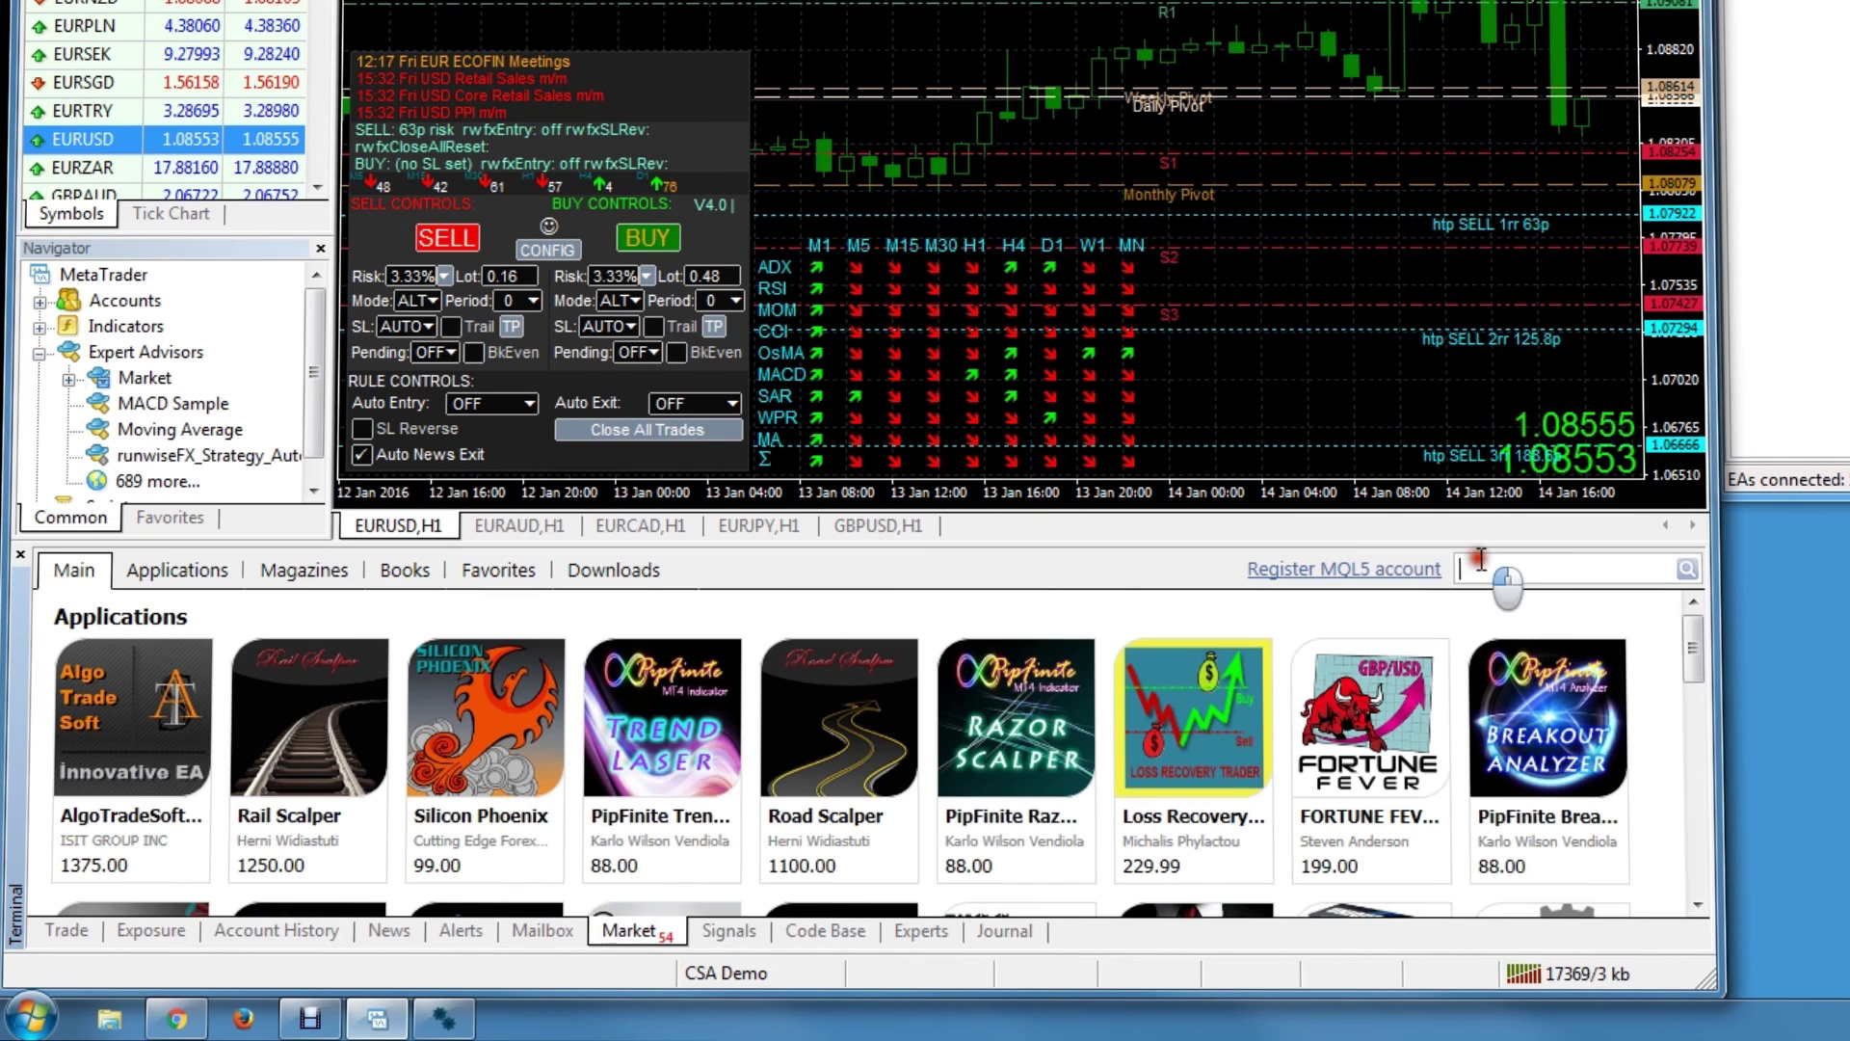
pyautogui.write('runw')
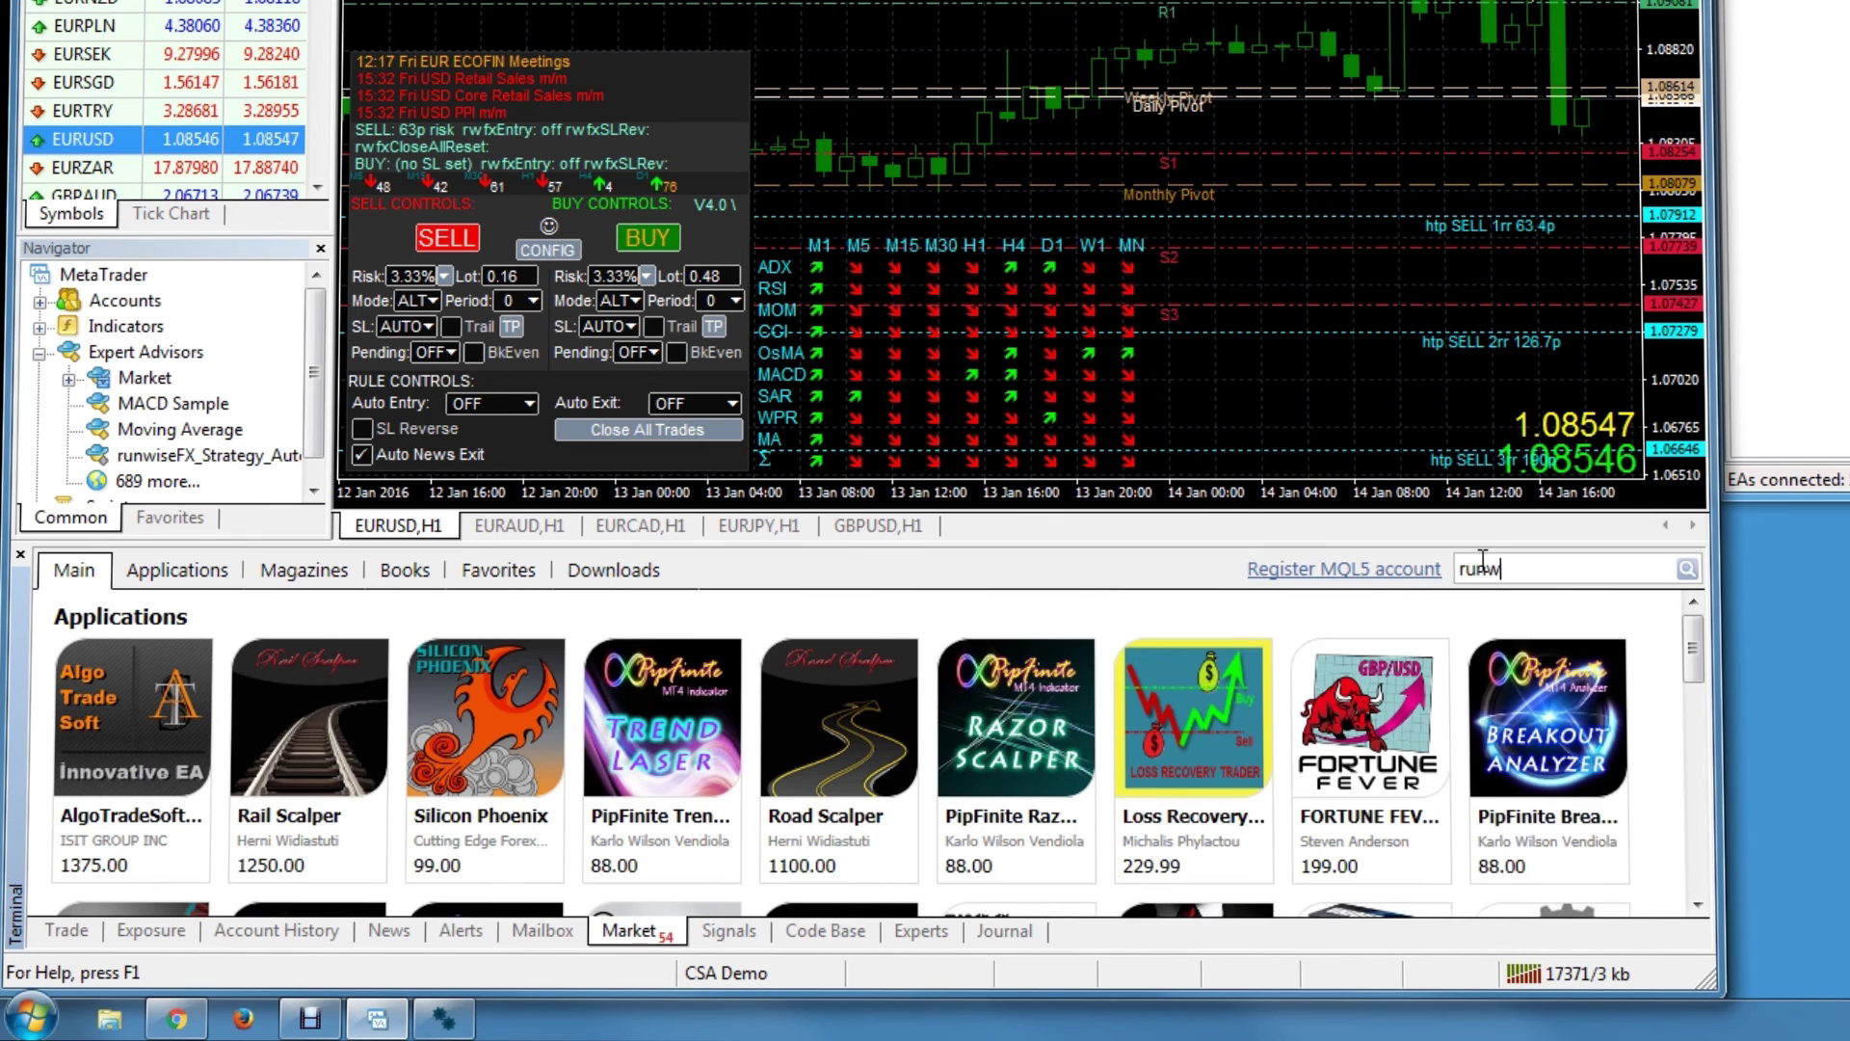
pyautogui.write('iseFX')
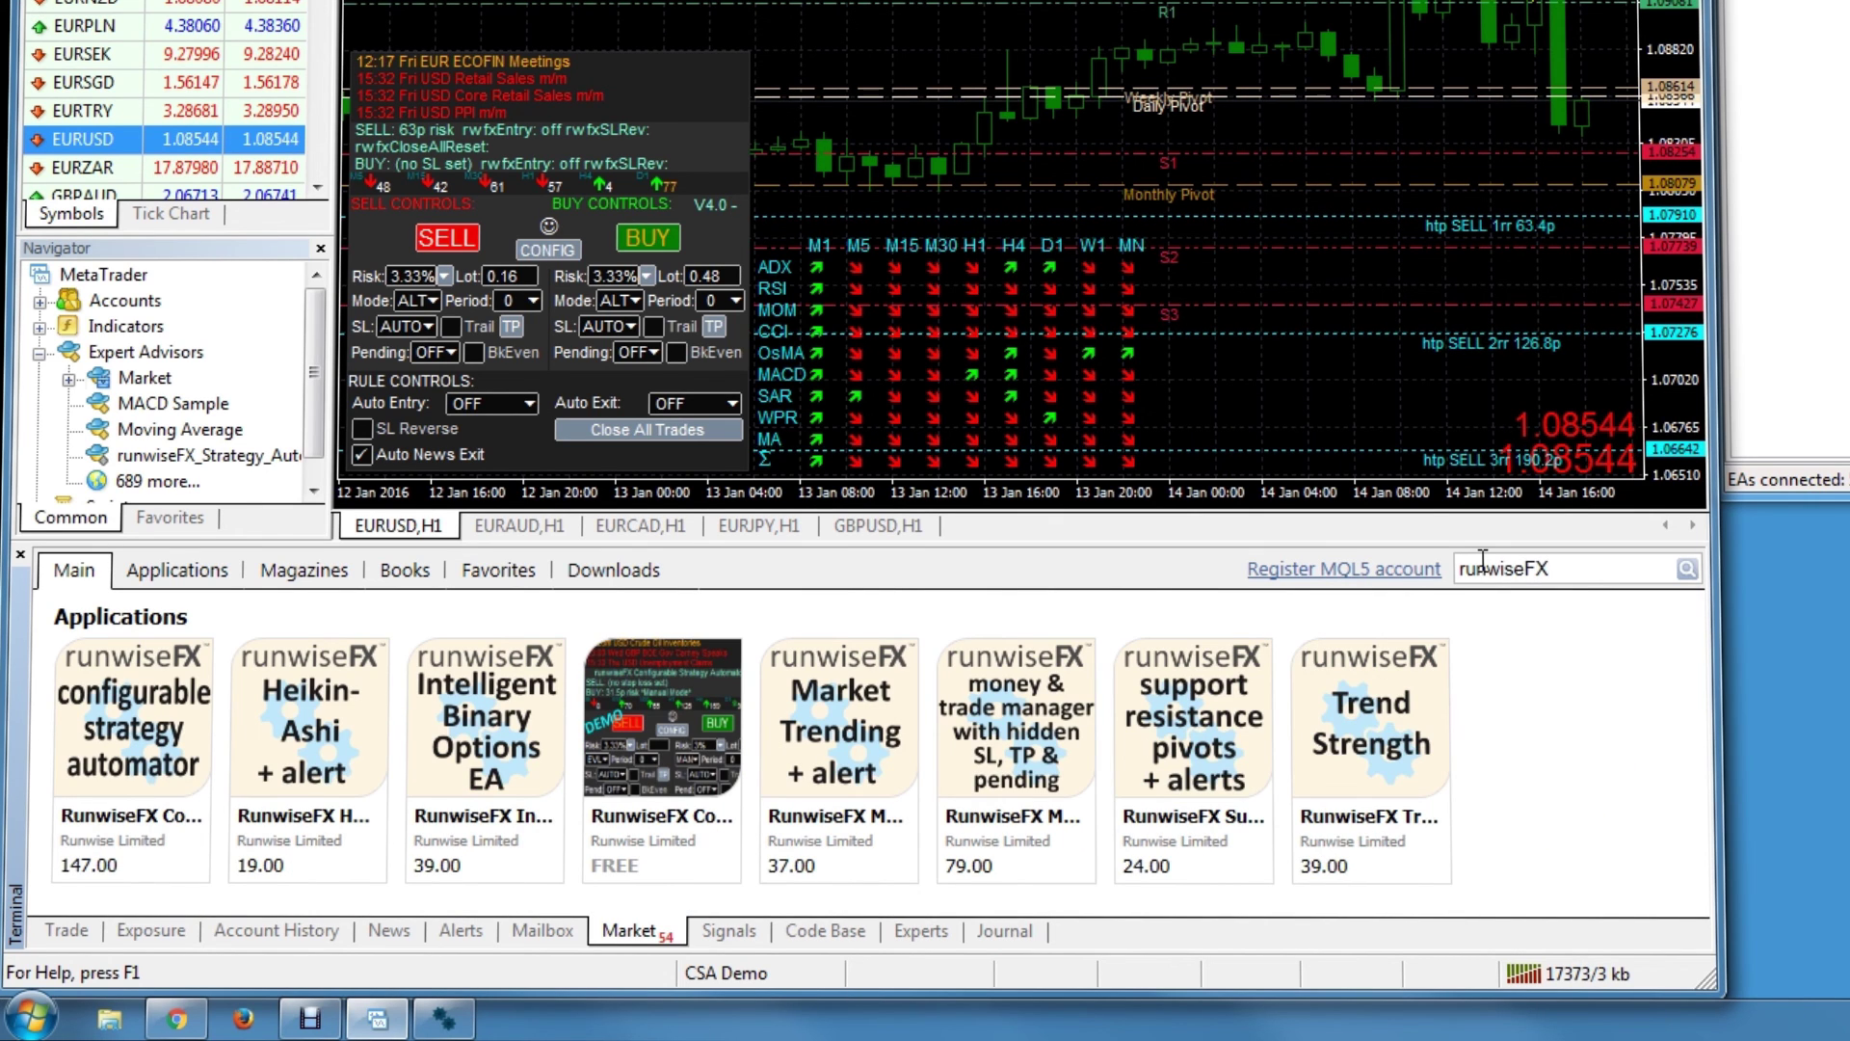